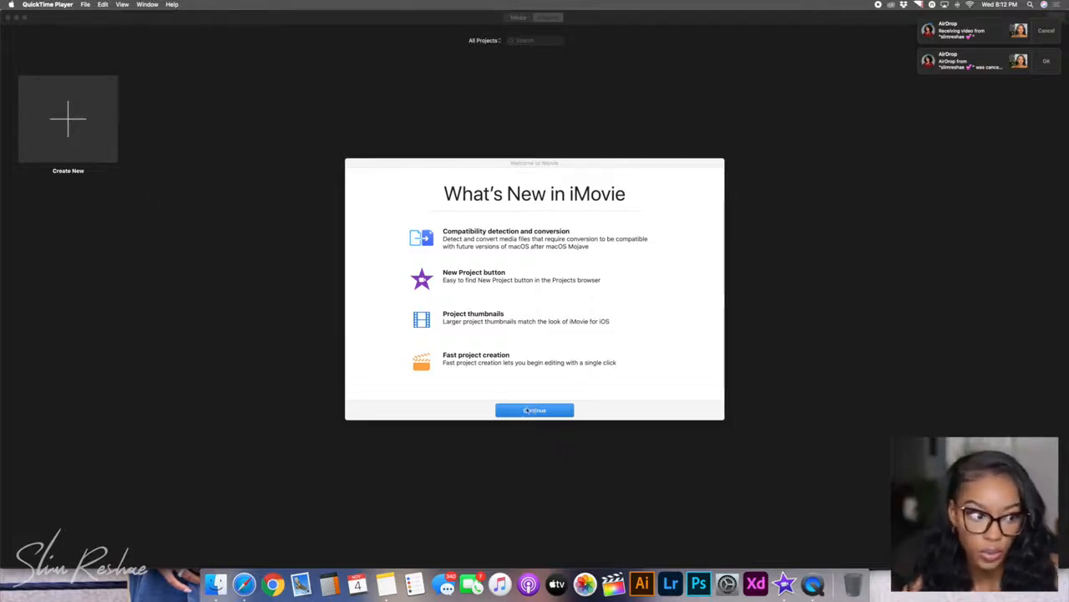
- Create a new movie project and add the video clip of the woman on the stairs to the timeline
left_click(526, 410)
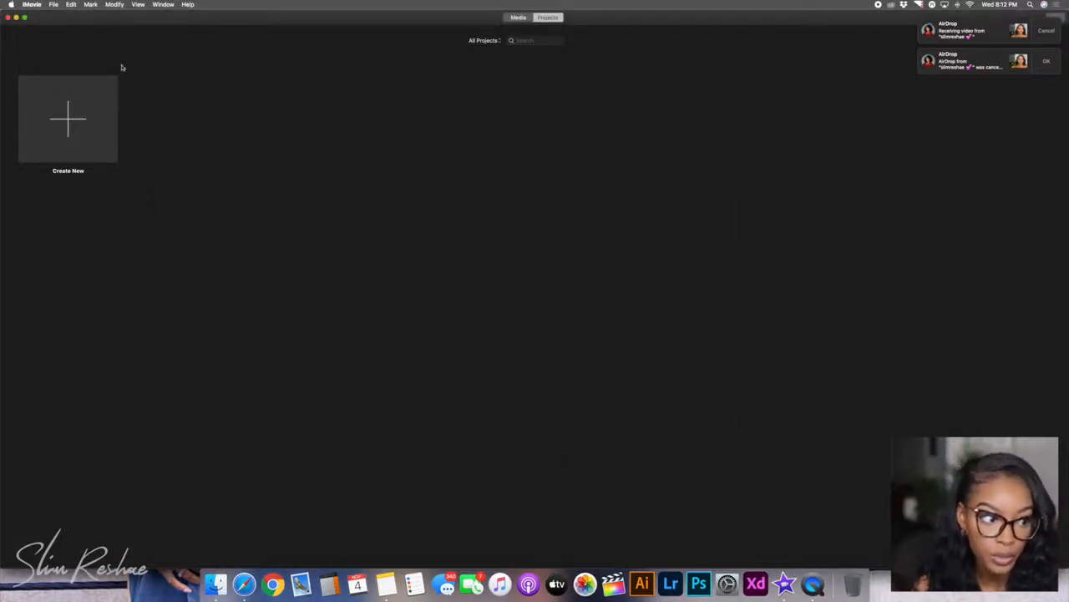
left_click(64, 104)
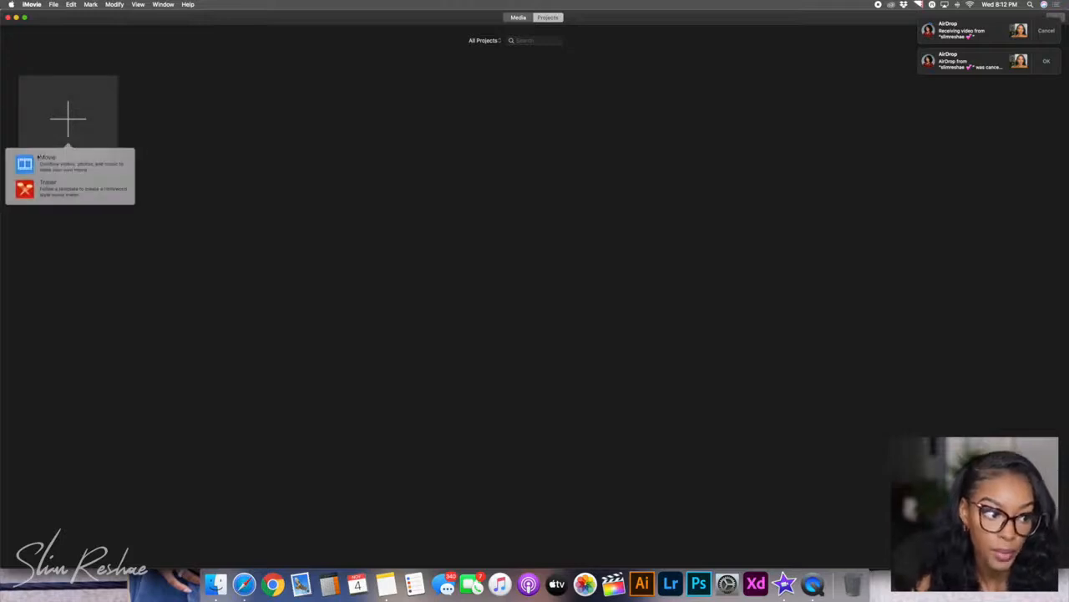
left_click(53, 164)
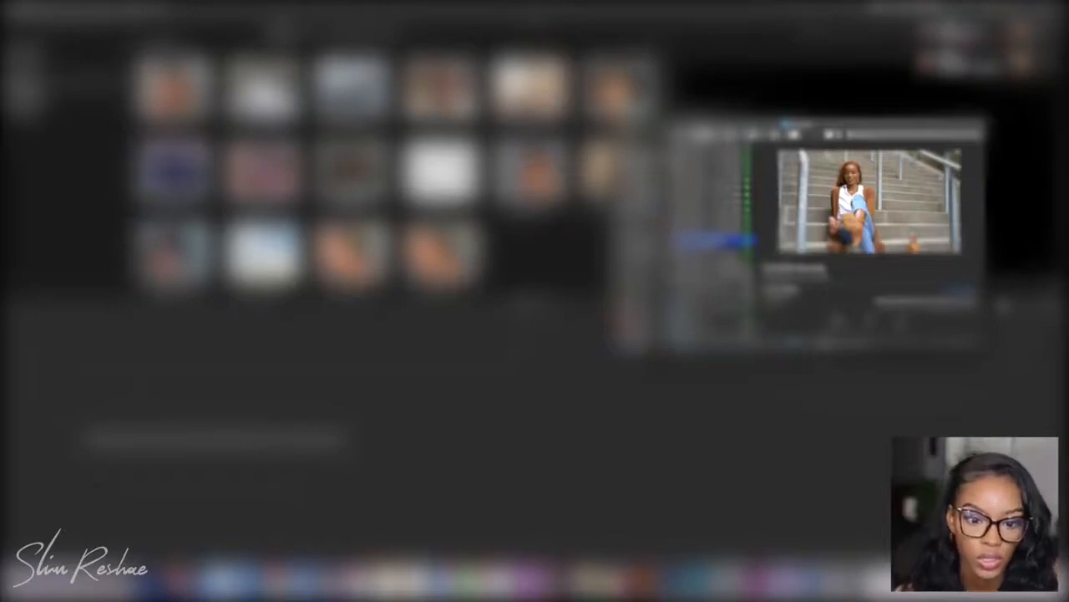
left_click_drag(715, 232, 267, 443)
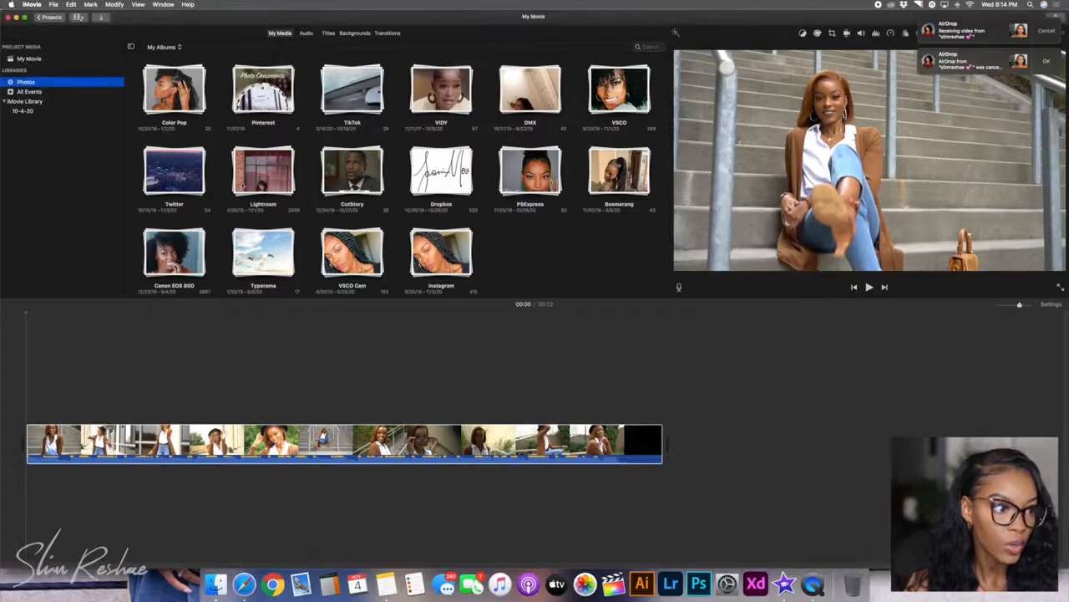
- Review the project's own media and the albums available in the Photos library
left_click(27, 58)
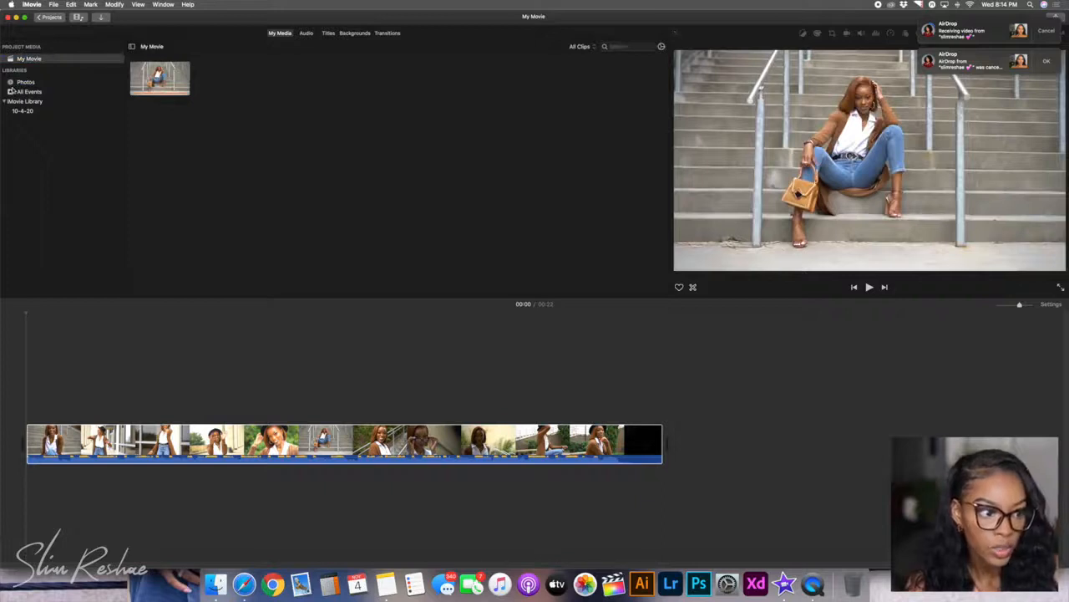
left_click(25, 84)
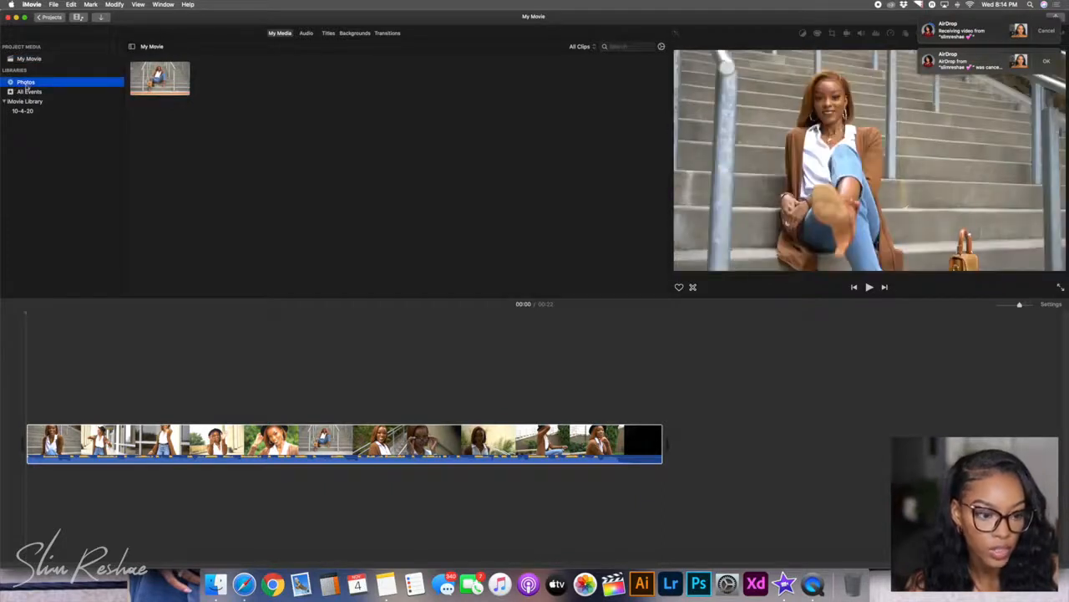
scroll(354, 141, "up", 10)
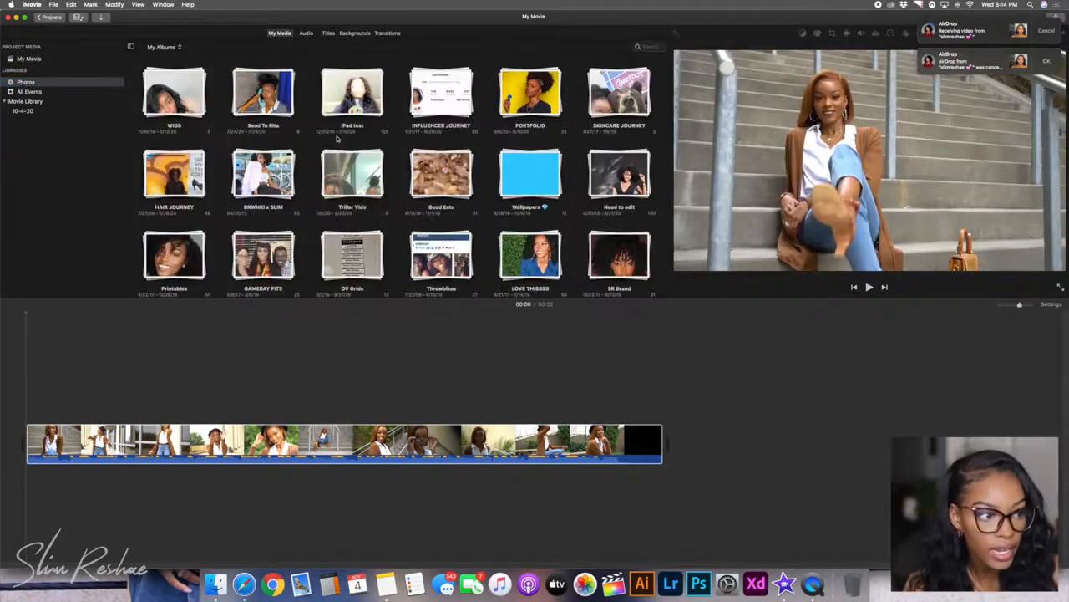
left_click(45, 61)
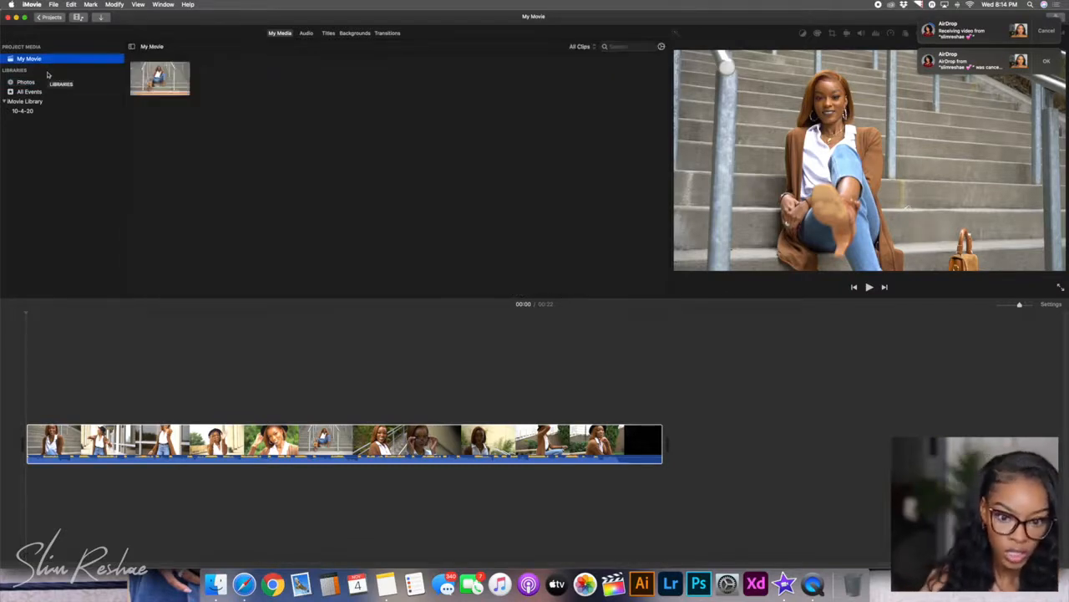
left_click(2, 387)
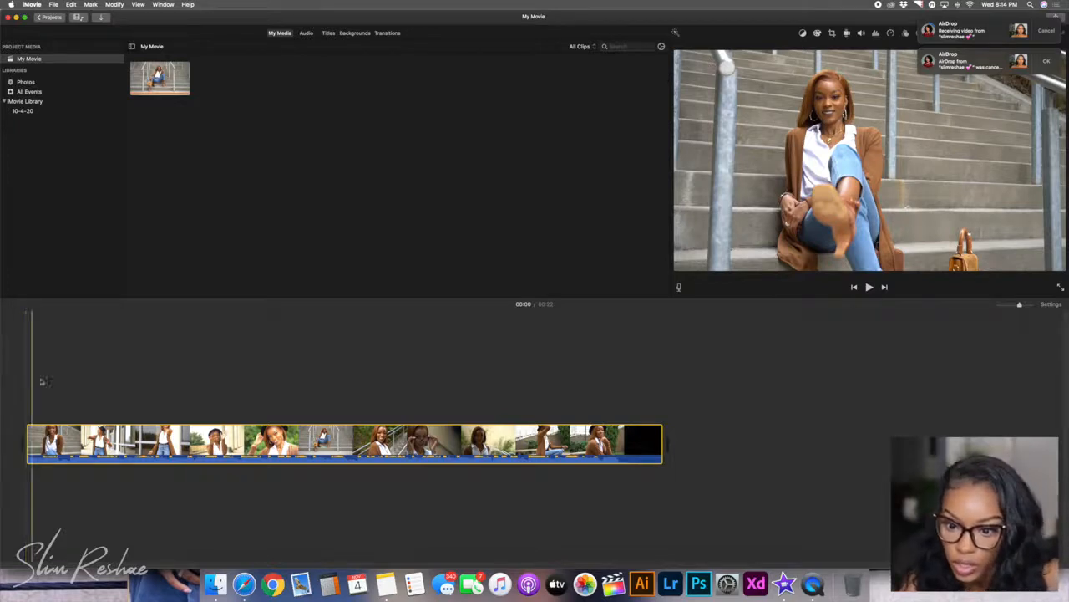
- Look through the project themes, trying Bright and Filmstrip, and leave the selection on No Theme
left_click(1050, 306)
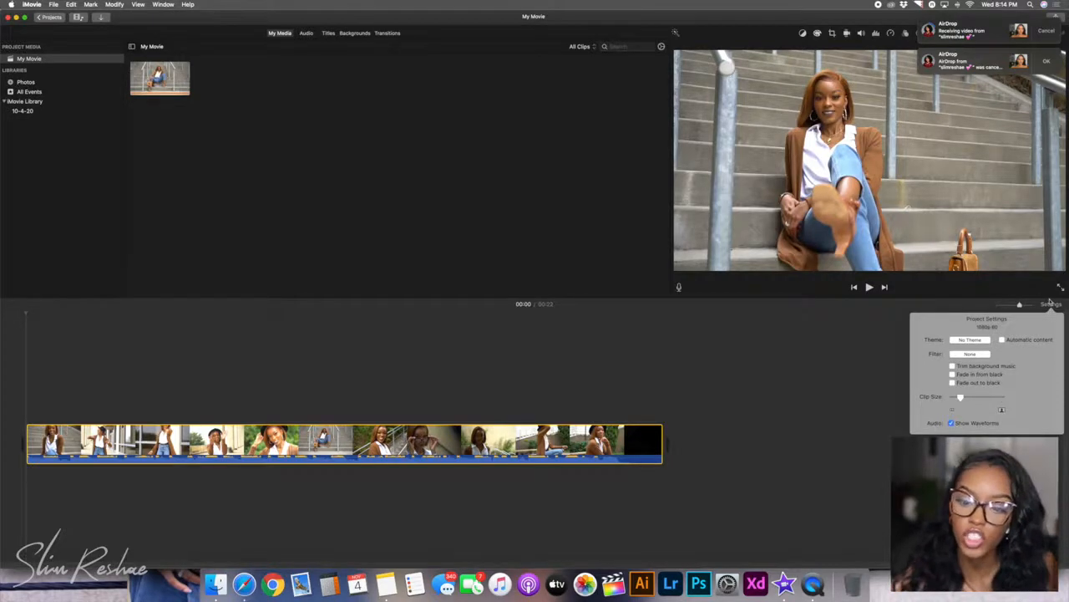
left_click(976, 340)
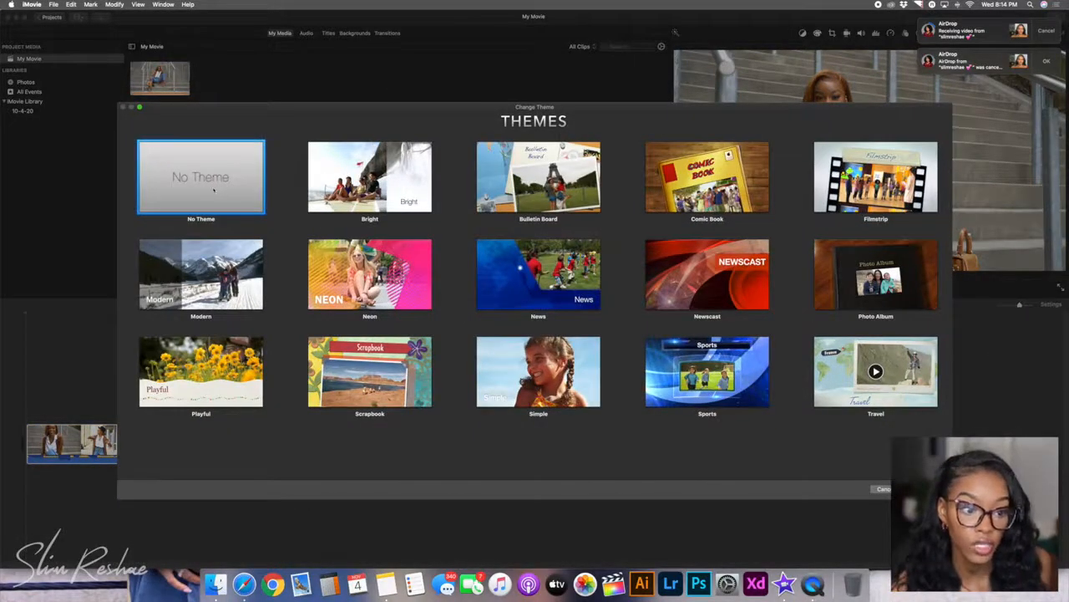
left_click(375, 180)
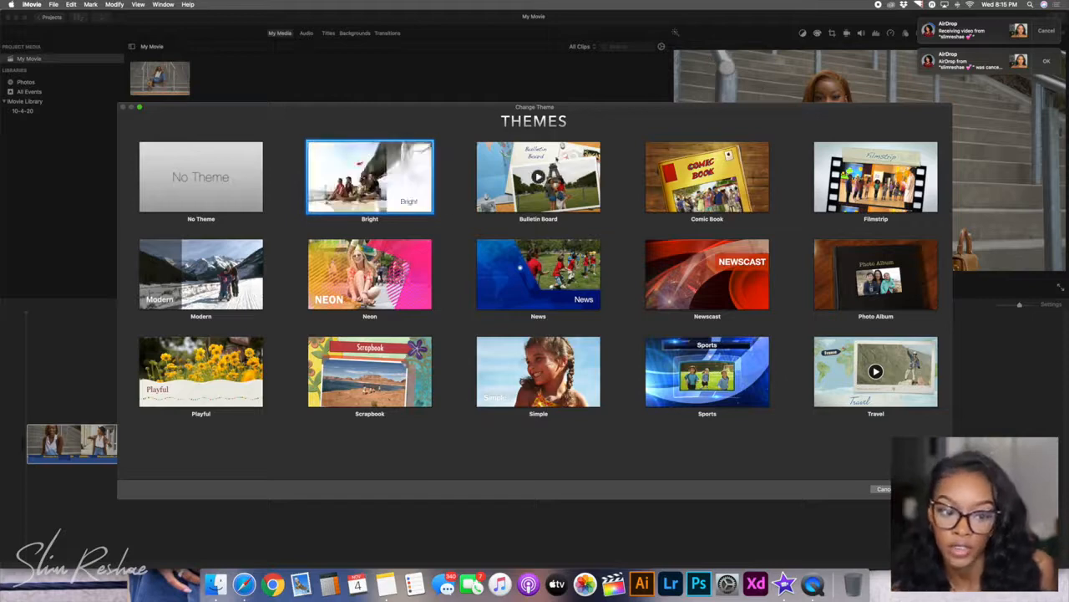
left_click(876, 176)
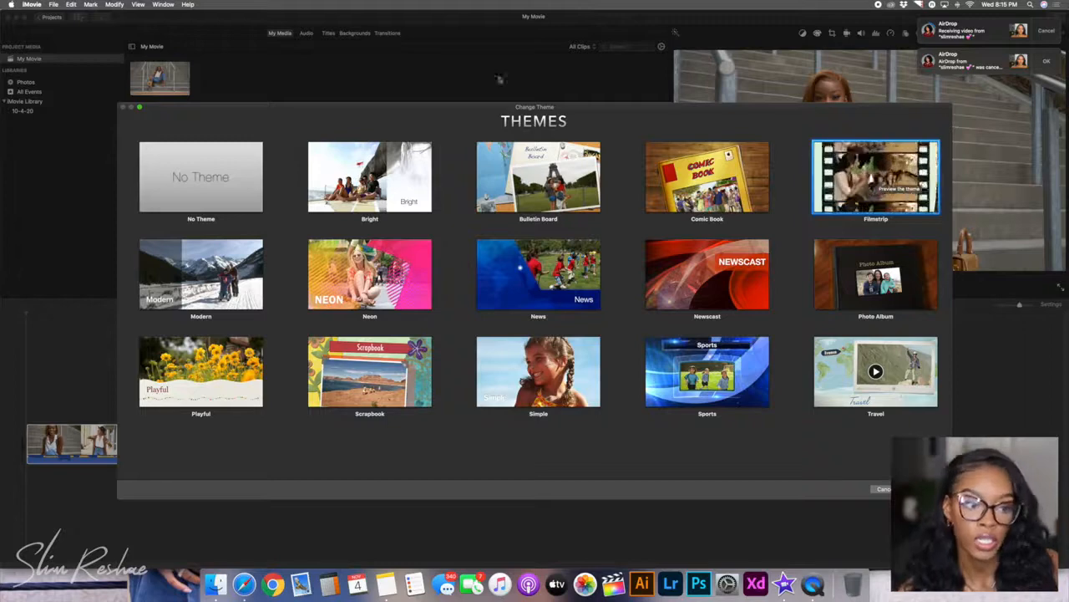
left_click(219, 179)
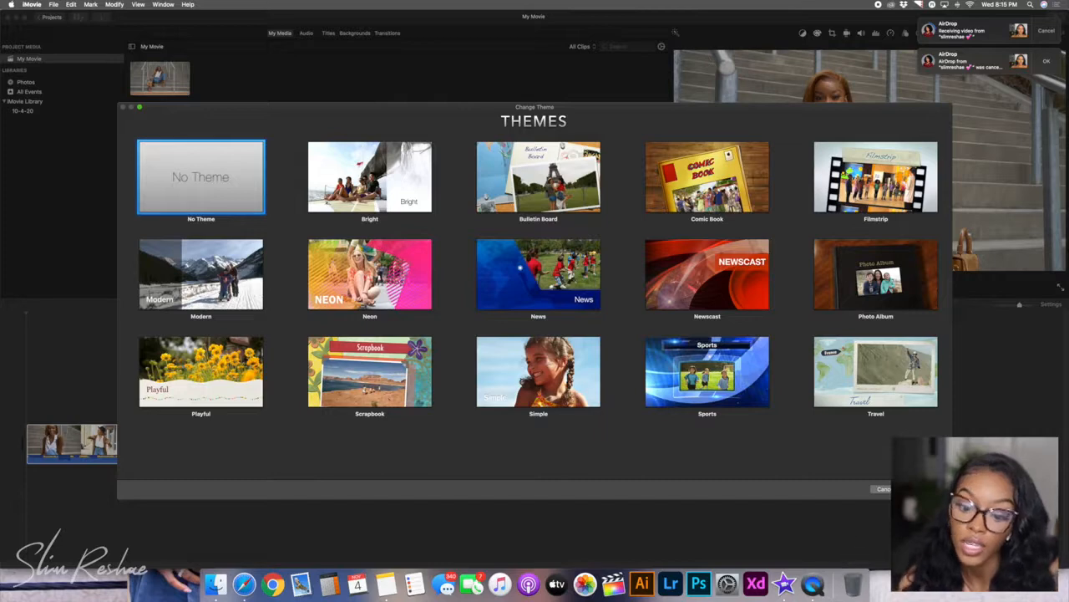
key("Escape")
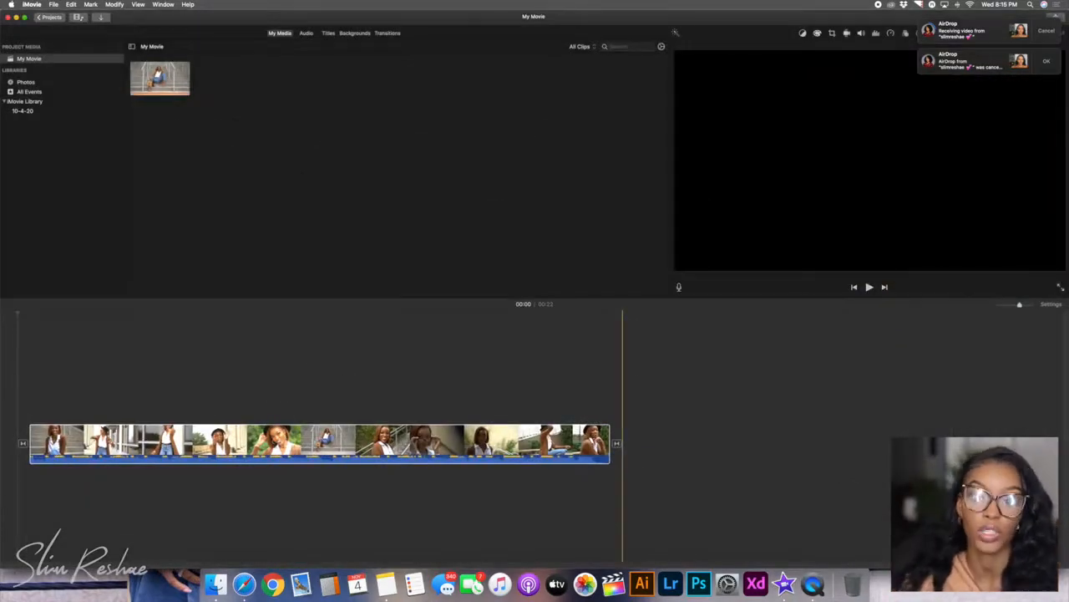
- Dismiss the cancelled AirDrop notification and enlarge the timeline clip view to show more frames
left_click(1046, 62)
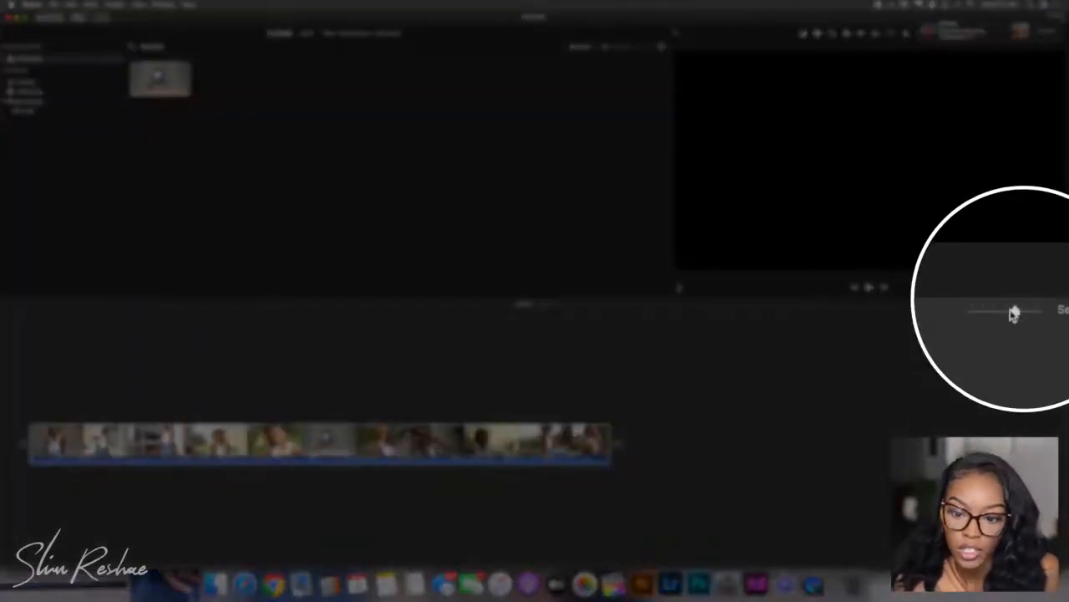
left_click_drag(1024, 306, 998, 305)
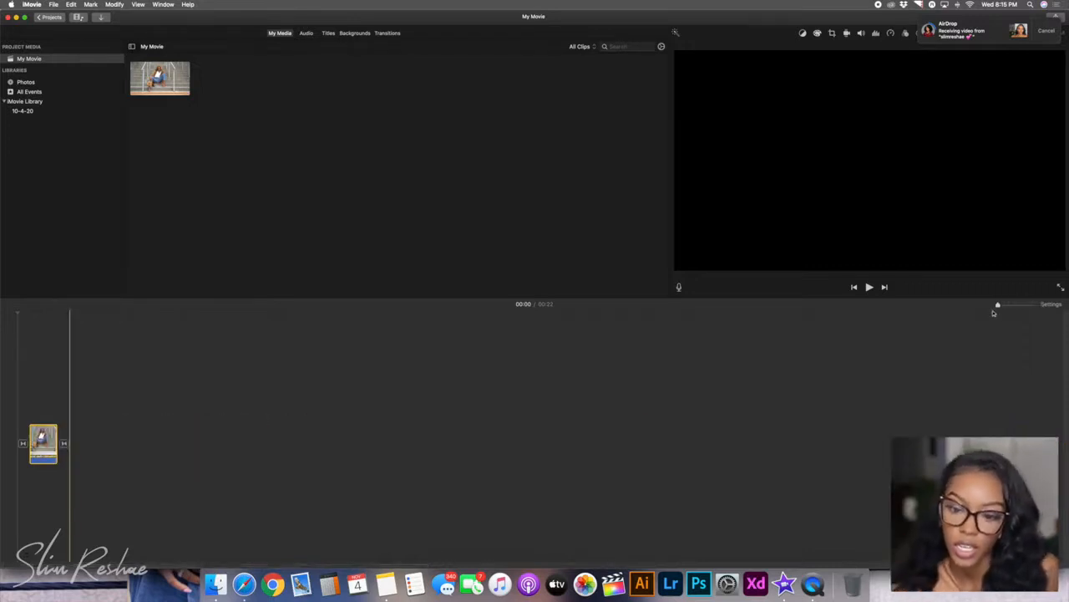
left_click_drag(998, 305, 1050, 303)
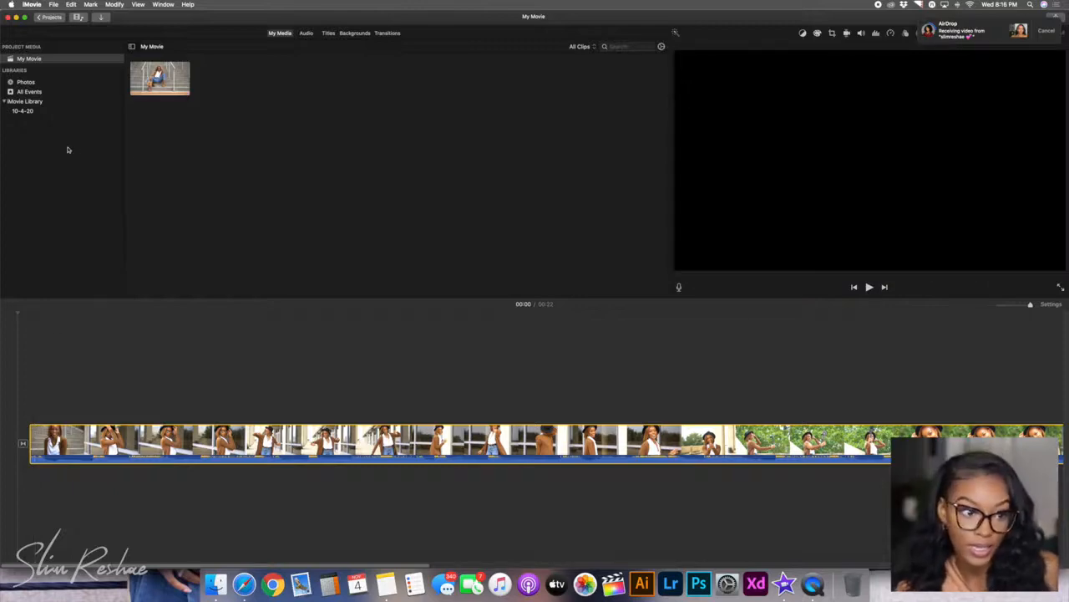
left_click(30, 366)
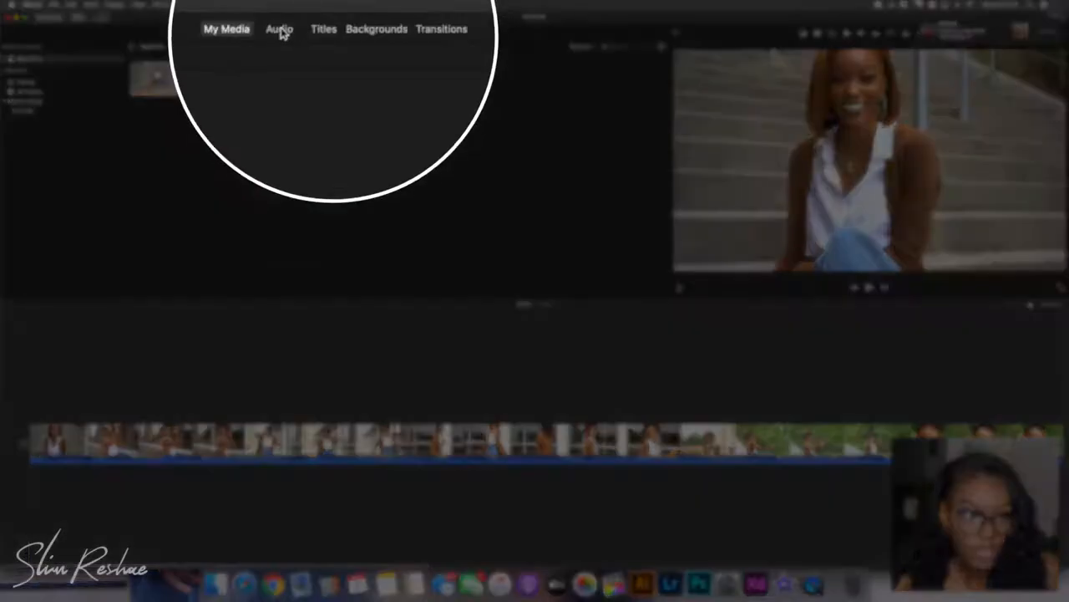
- Browse the music library and play part of the timeline clip to check its sound
left_click(306, 33)
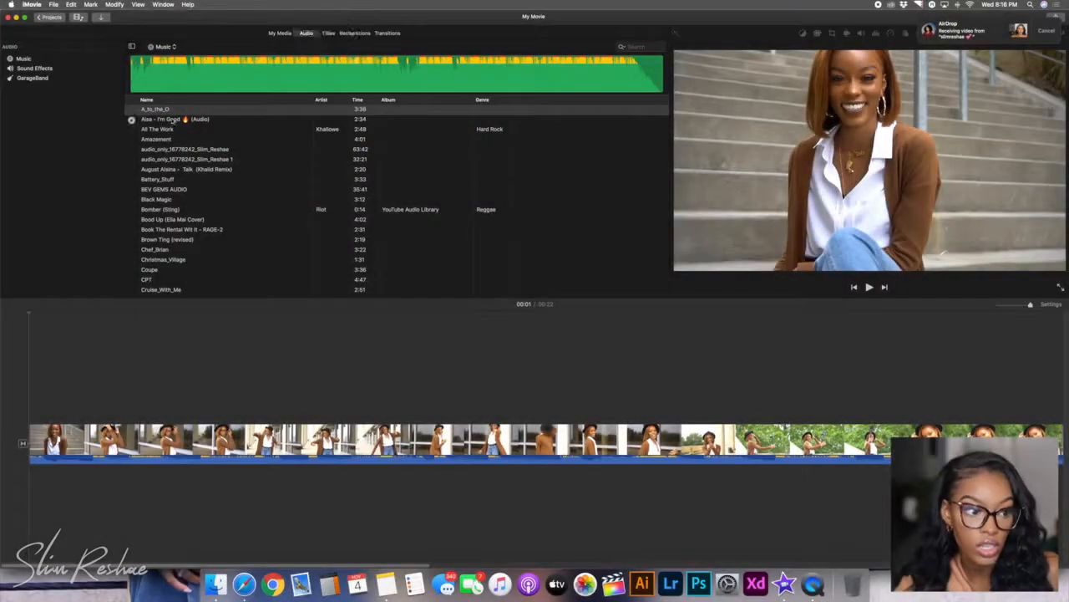
scroll(173, 120, "down", 20)
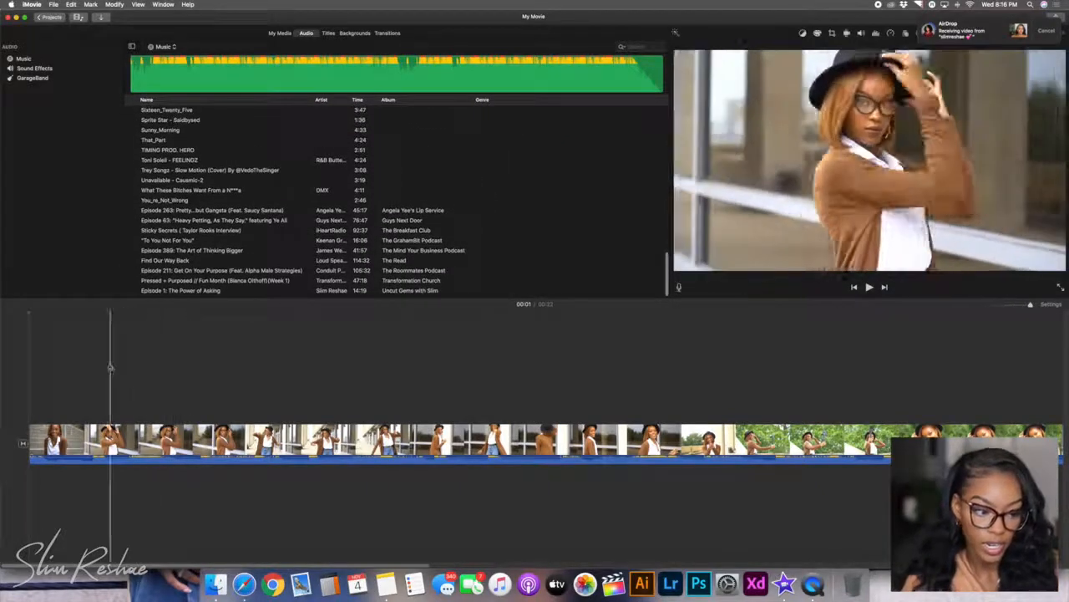
key("space")
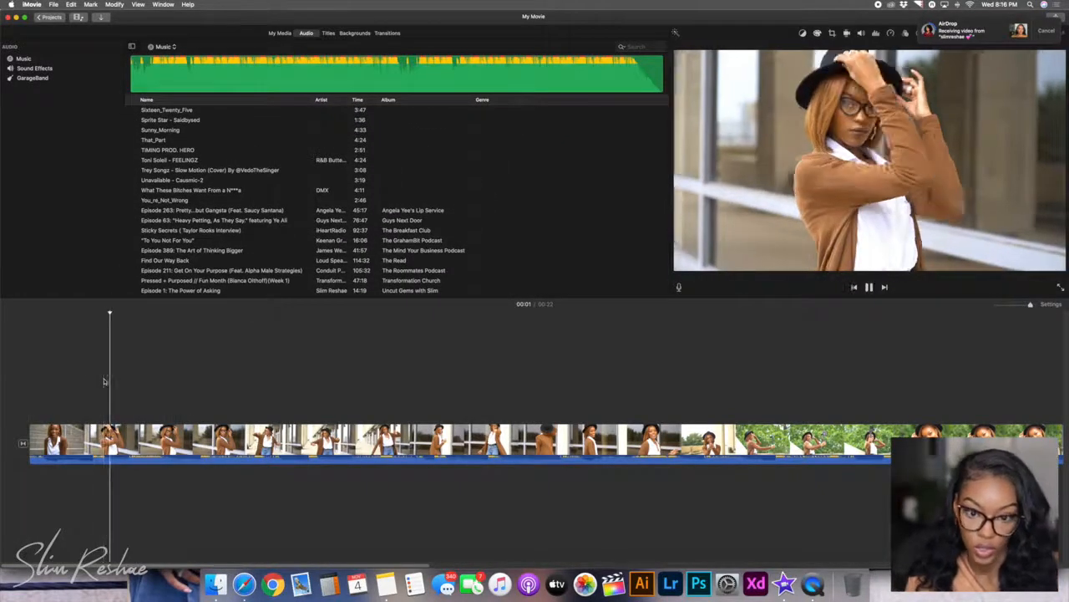
key("XF86AudioMute")
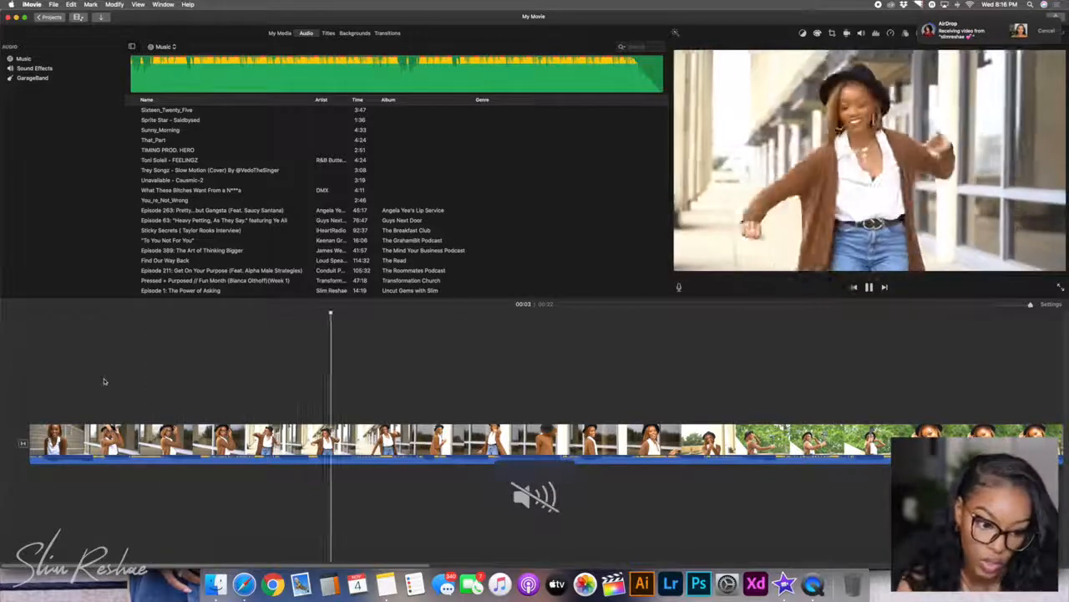
key("XF86AudioMute")
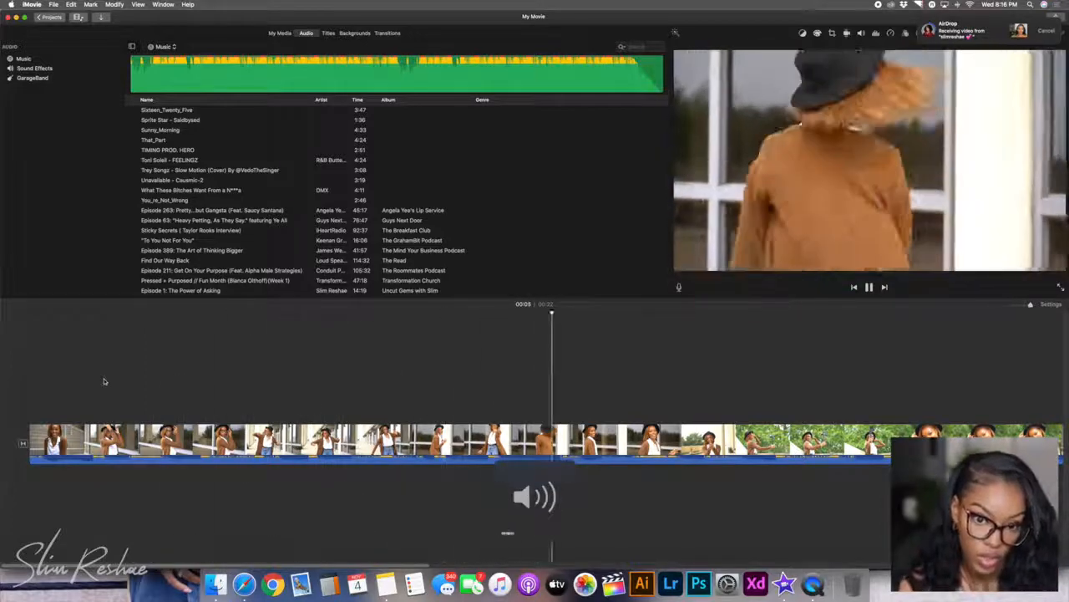
key("space")
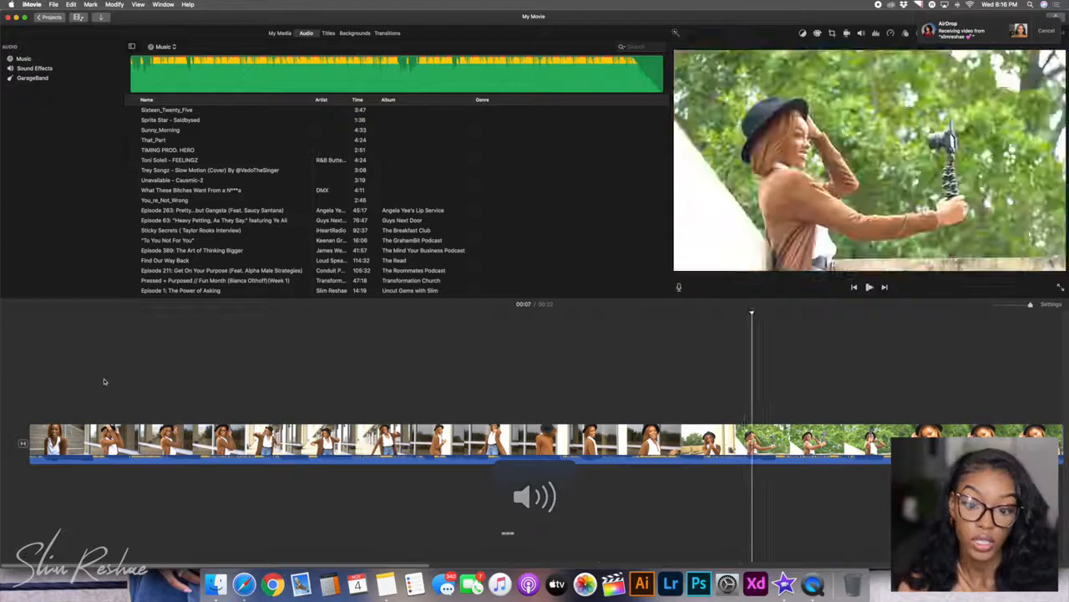
- Lower the clip's volume directly on its timeline audio waveform and play a short section
left_click(177, 439)
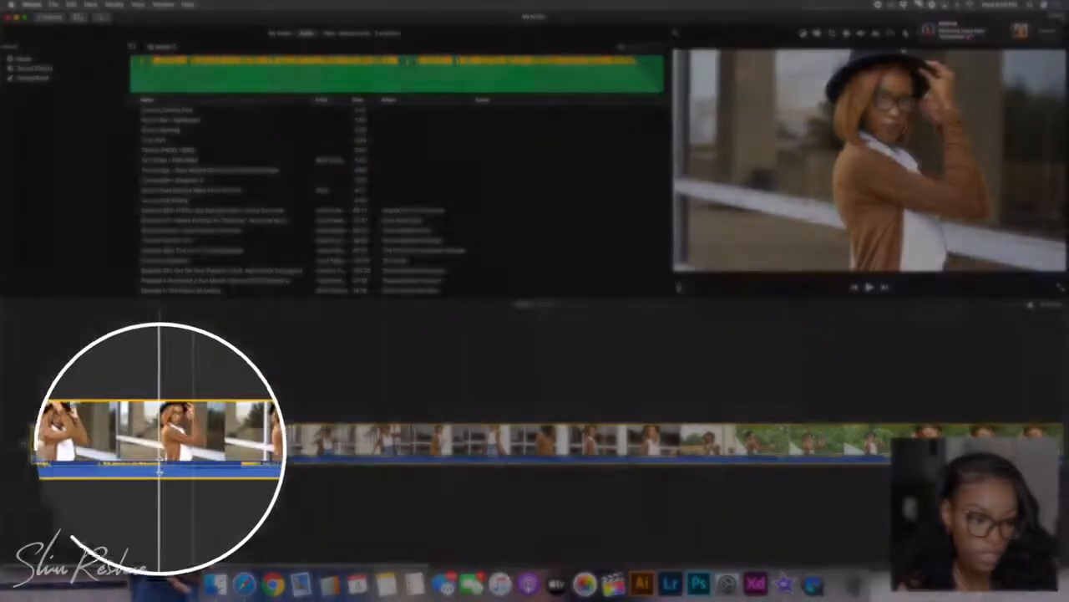
mouse_move(160, 468)
left_mouse_down()
mouse_move(159, 443)
mouse_move(159, 482)
mouse_move(167, 427)
mouse_move(163, 461)
mouse_move(164, 448)
left_mouse_up()
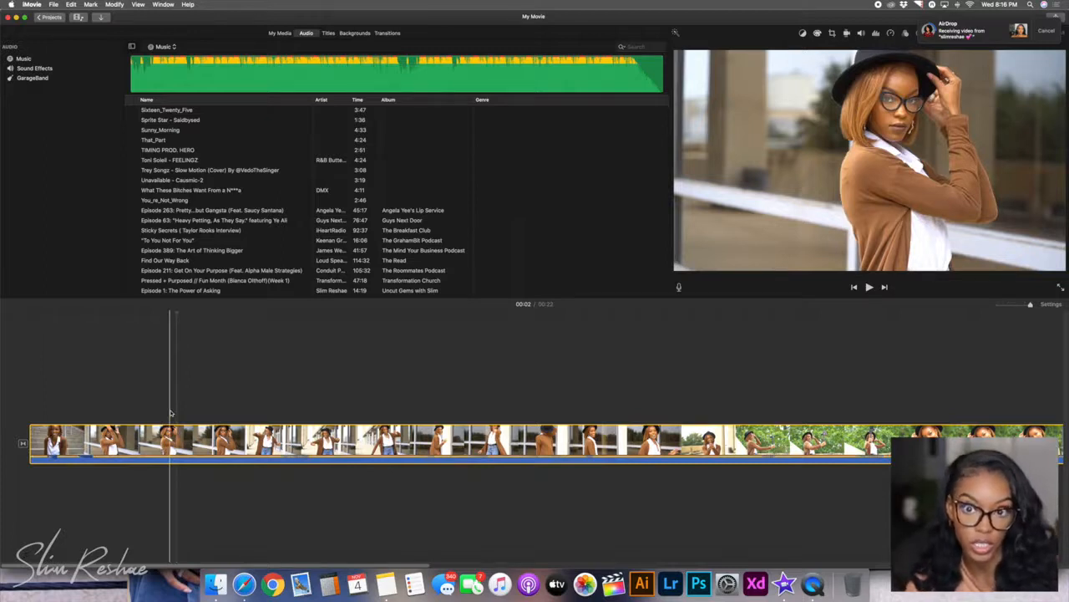
key("space")
key("space")
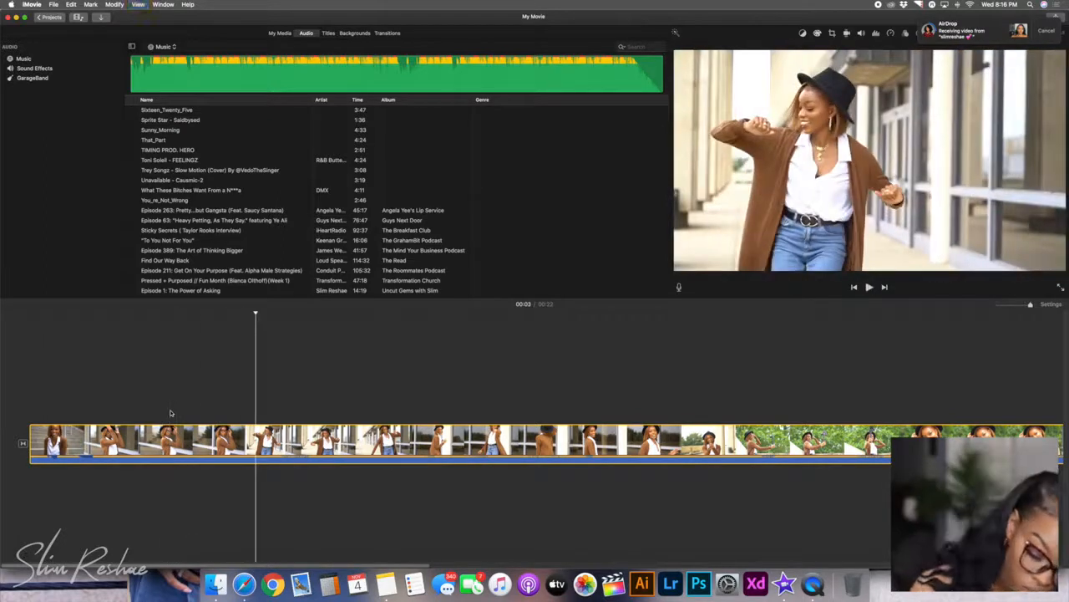
- Raise the system volume and play another section of the clip to hear the reduced audio
key("XF86AudioRaiseVolume")
key("XF86AudioRaiseVolume")
key("XF86AudioRaiseVolume")
key("XF86AudioRaiseVolume")
key("XF86AudioRaiseVolume")
key("XF86AudioRaiseVolume")
key("XF86AudioRaiseVolume")
key("XF86AudioRaiseVolume")
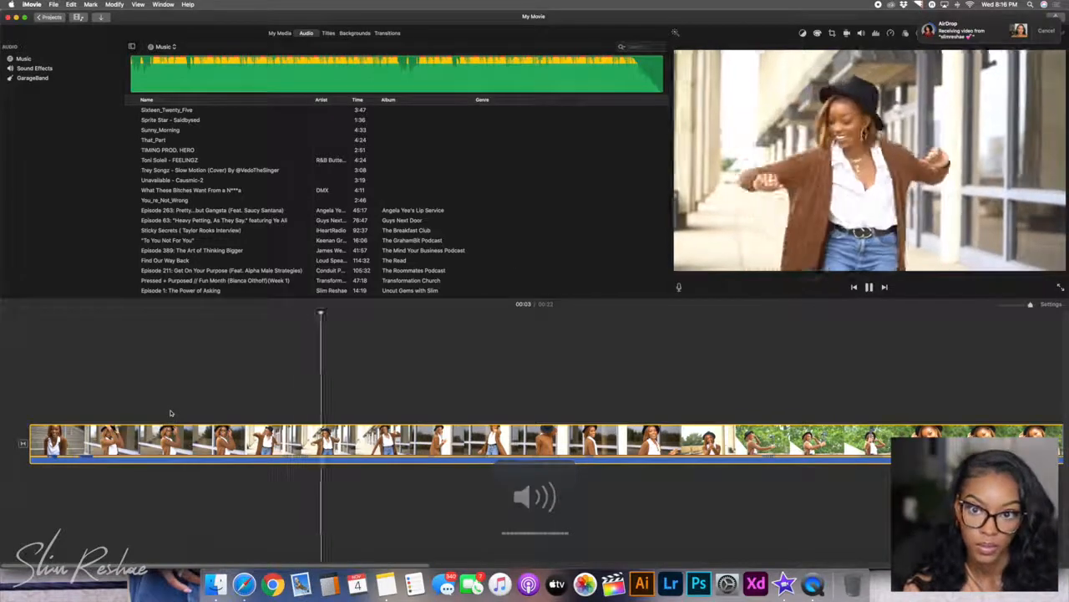
key("space")
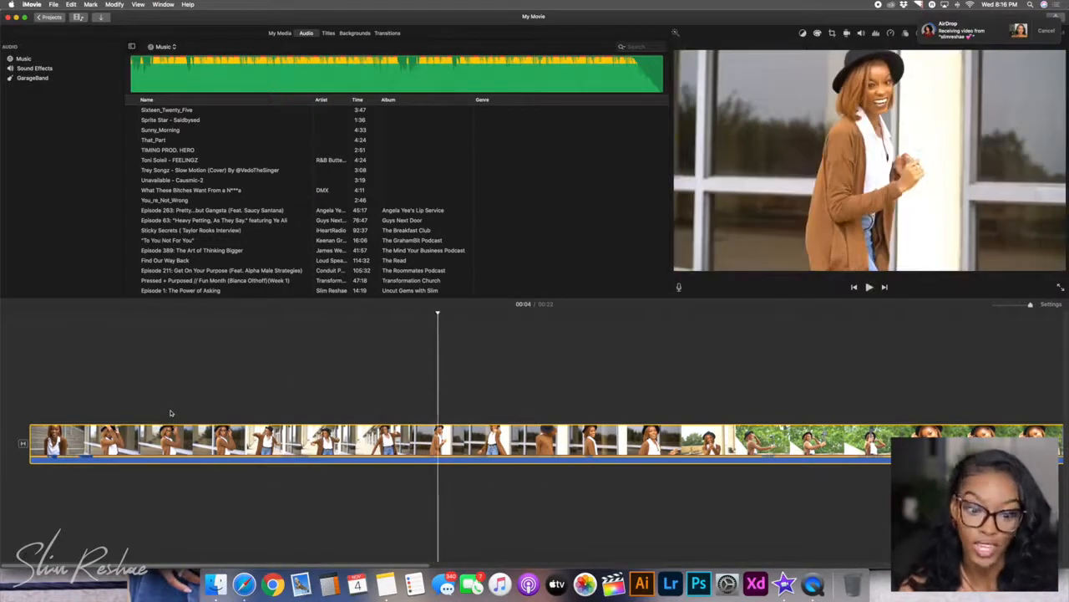
- Adjust the selected clip's volume, lowering it to 0% and setting it to 40%
left_click(861, 34)
key("space")
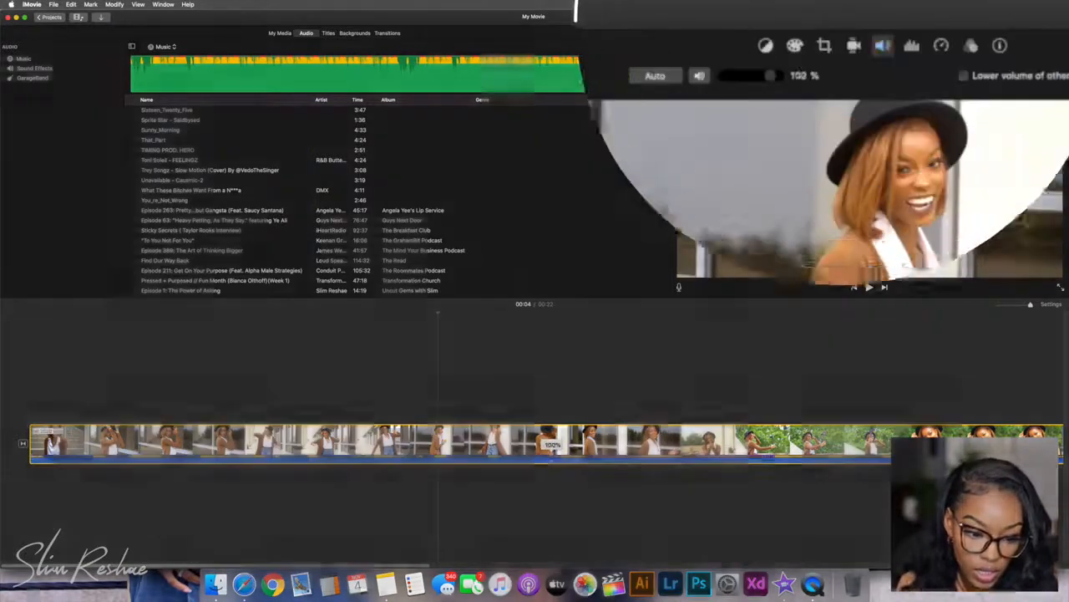
left_click_drag(551, 459, 549, 463)
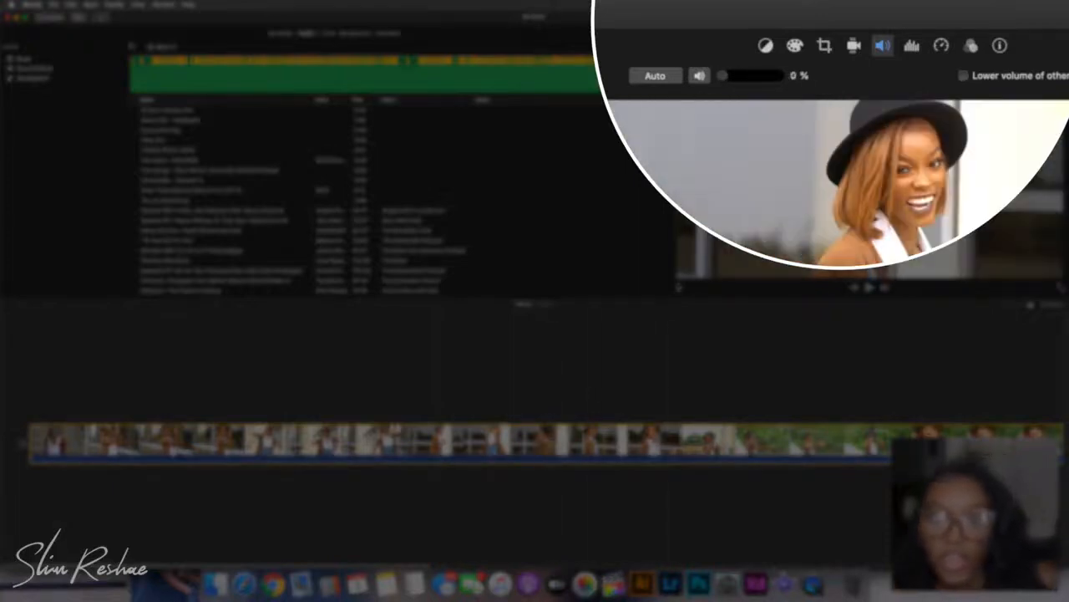
left_click_drag(722, 76, 745, 76)
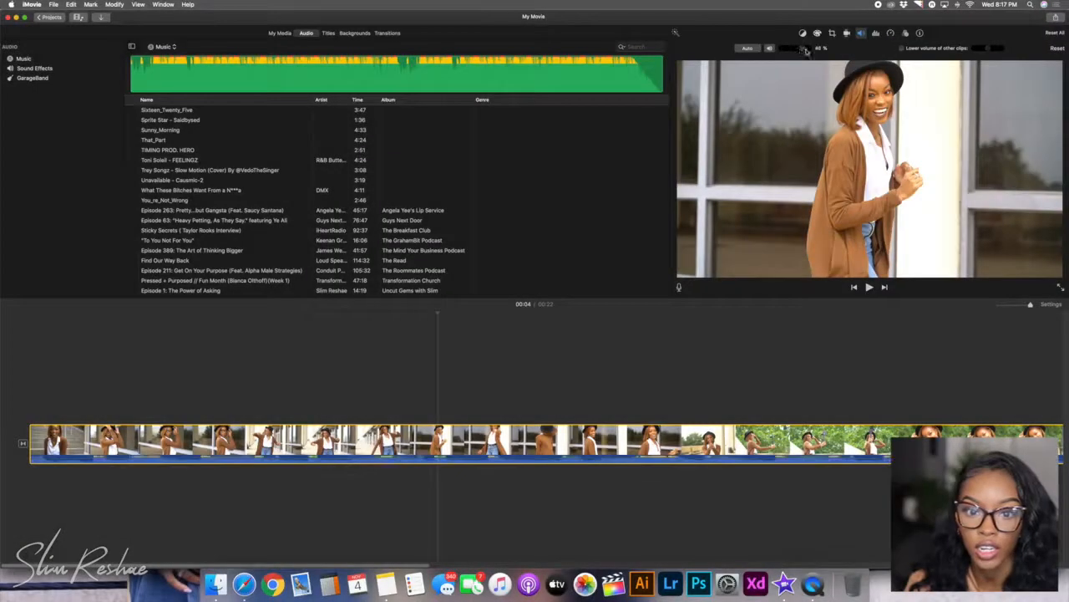
- Apply the Auto color balance correction to the selected clip
left_click(803, 32)
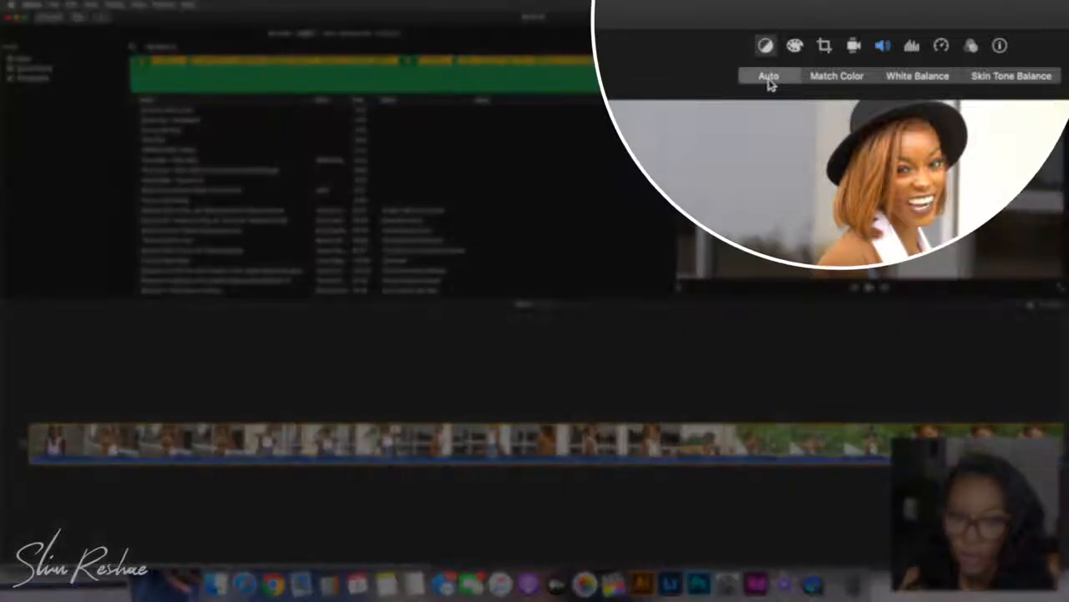
left_click(769, 79)
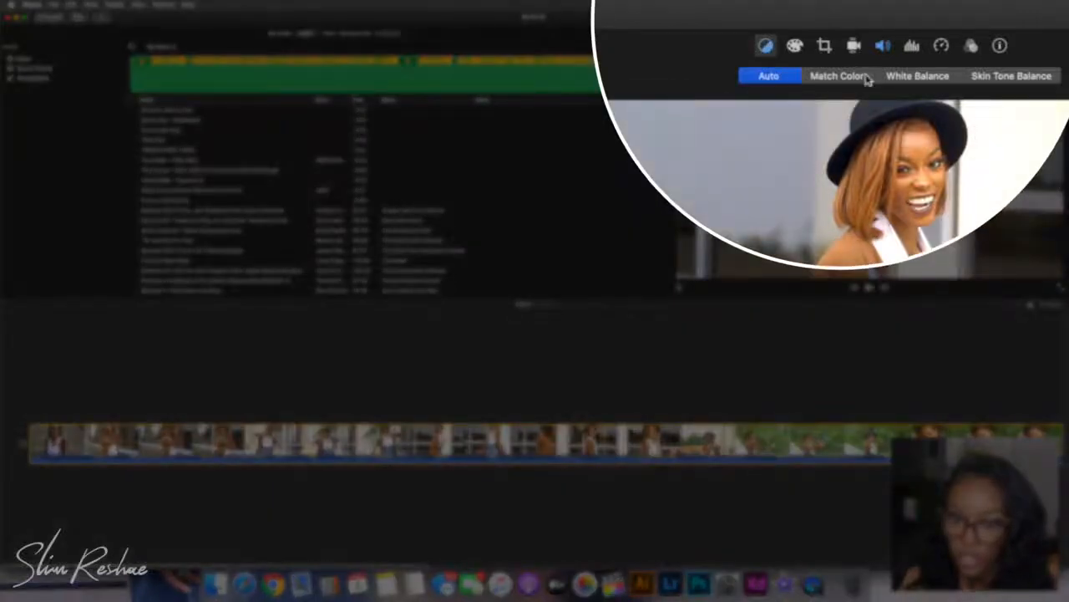
- Try Skin Tone Balance by sampling several points on the woman in the frame, and discard the correction
left_click(1013, 81)
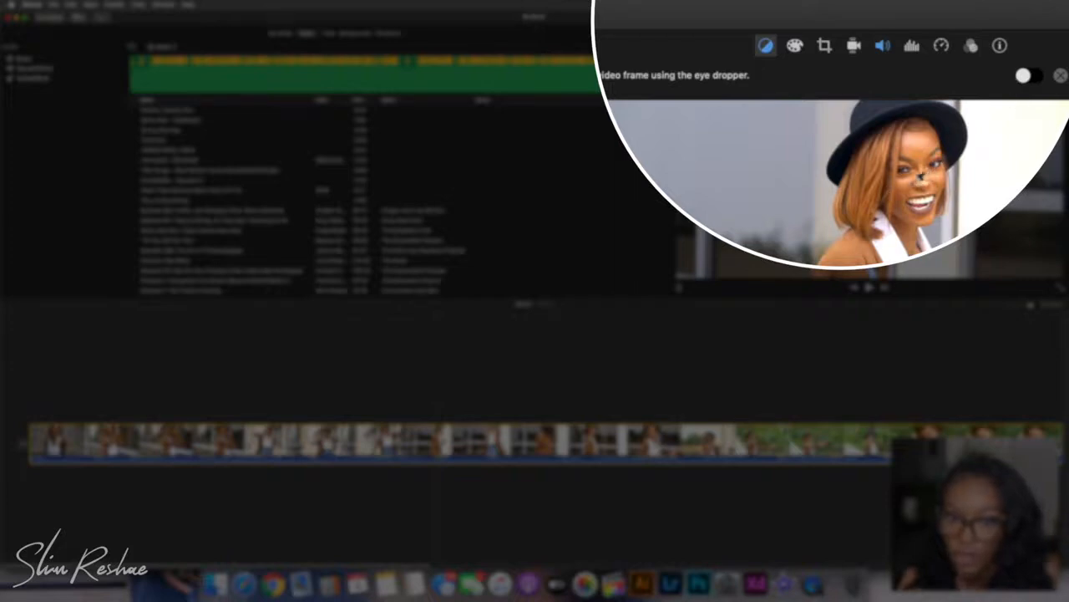
left_click(918, 176)
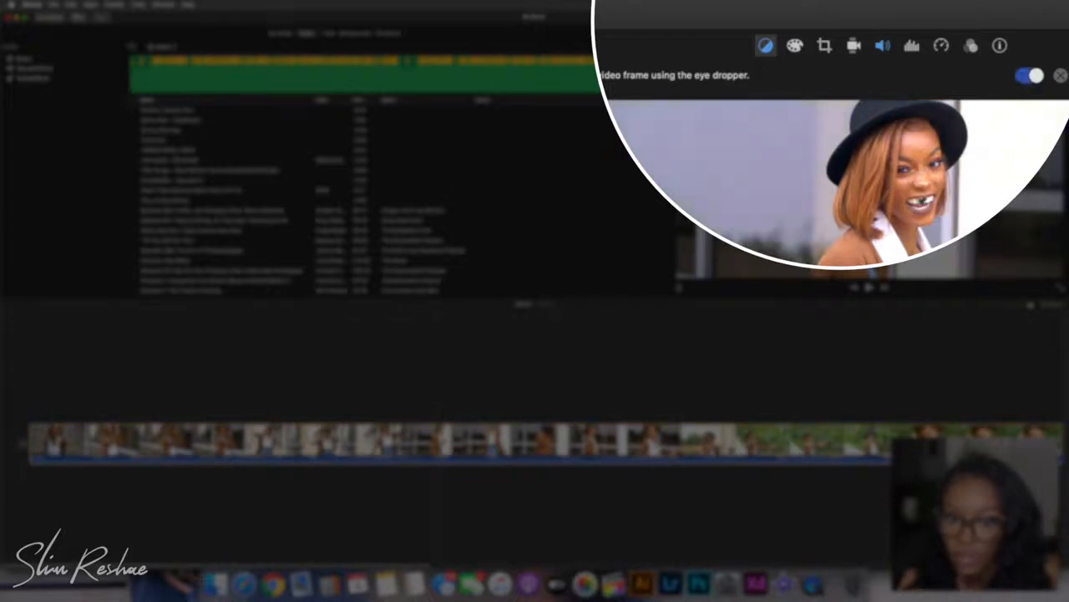
left_click(934, 194)
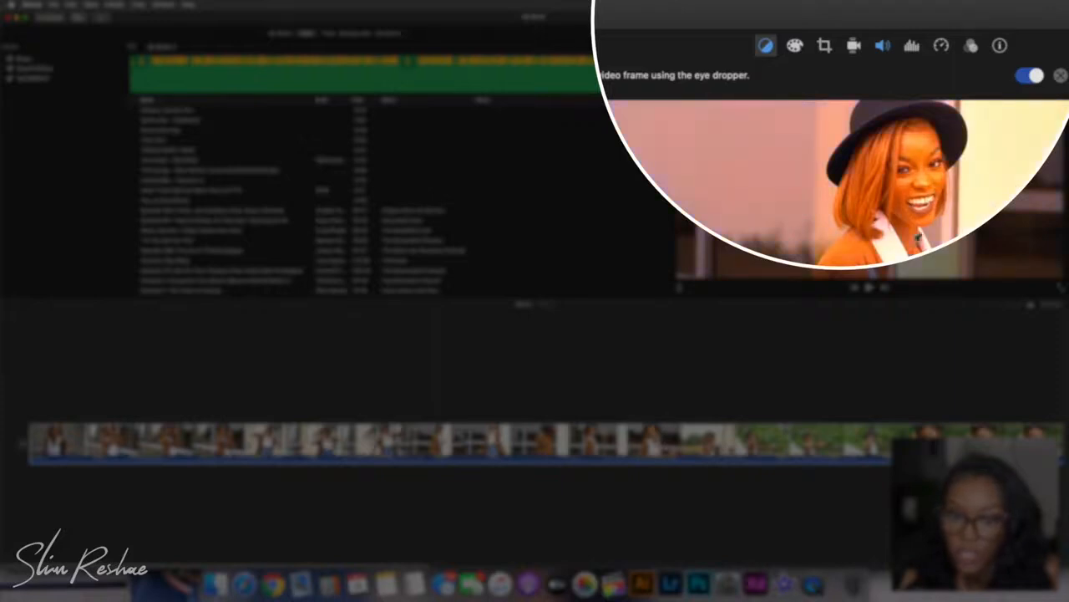
left_click(921, 222)
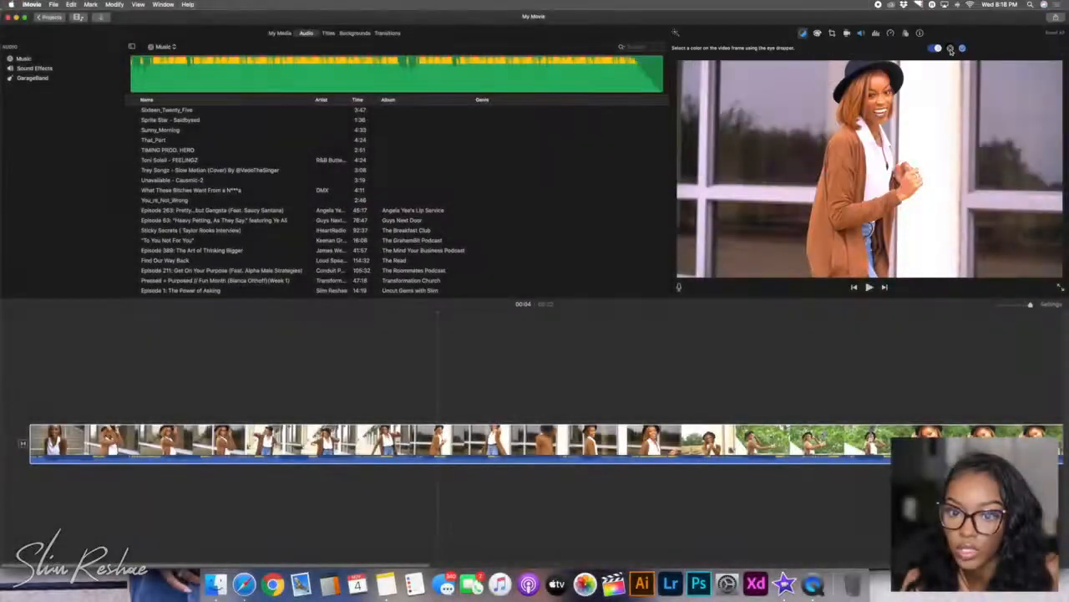
left_click(950, 50)
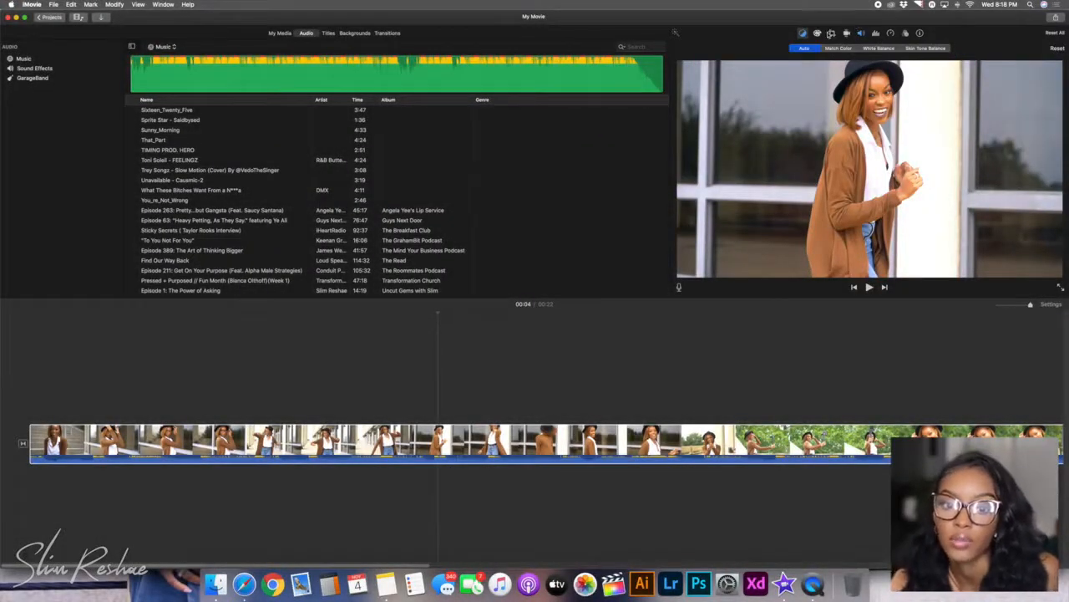
- Try the Crop to Fill style, tightening the crop frame around the woman's head and upper body
left_click(818, 33)
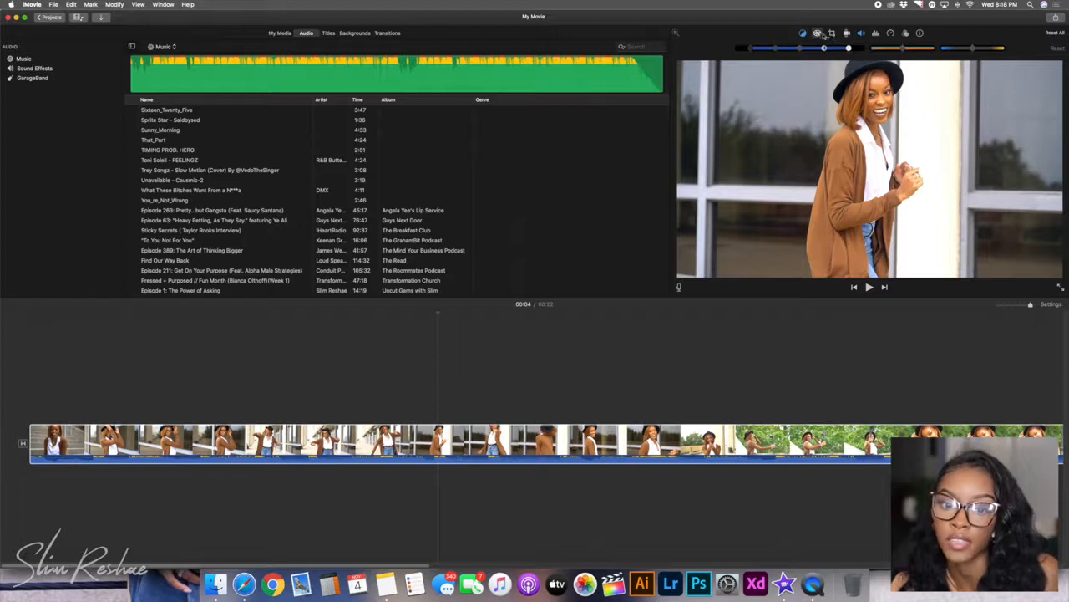
left_click(833, 34)
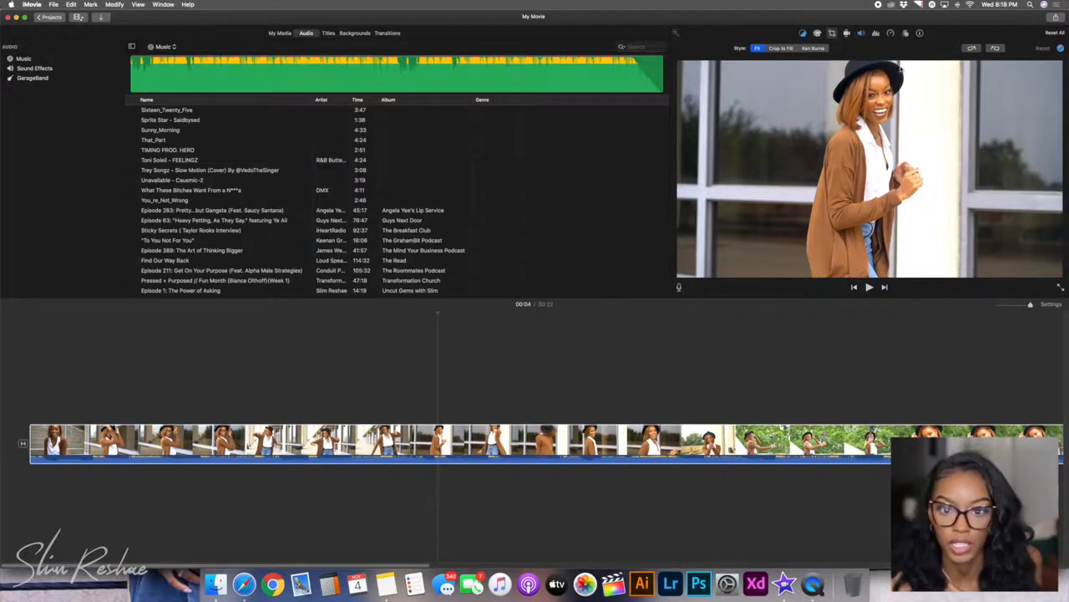
left_click(782, 49)
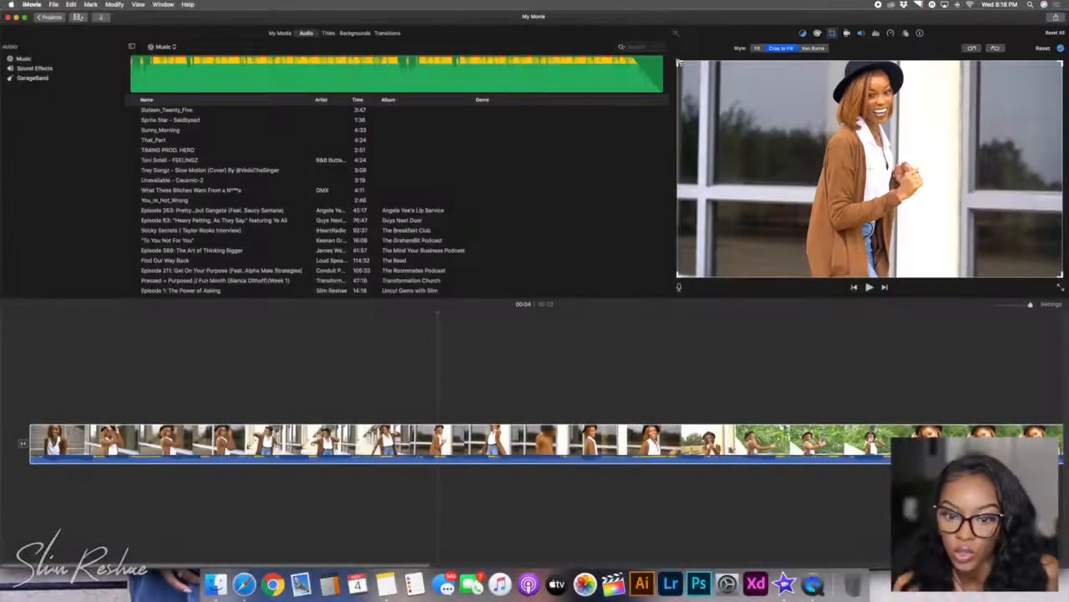
left_click_drag(679, 62, 827, 120)
left_click_drag(938, 209, 839, 97)
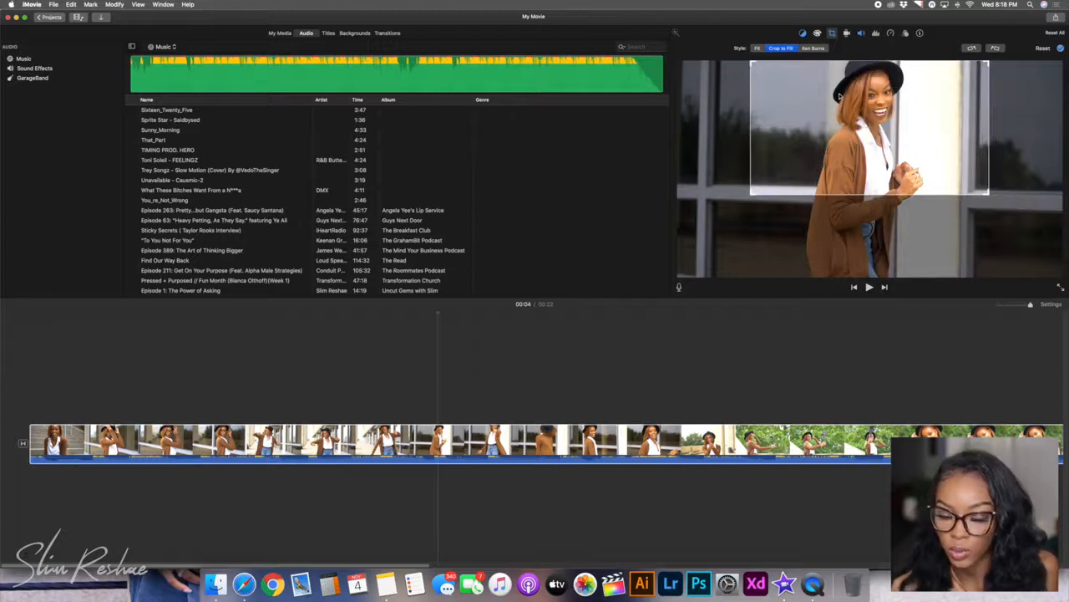
- Rotate the clip counterclockwise through a full turn back to upright and reset its crop settings
left_click(970, 49)
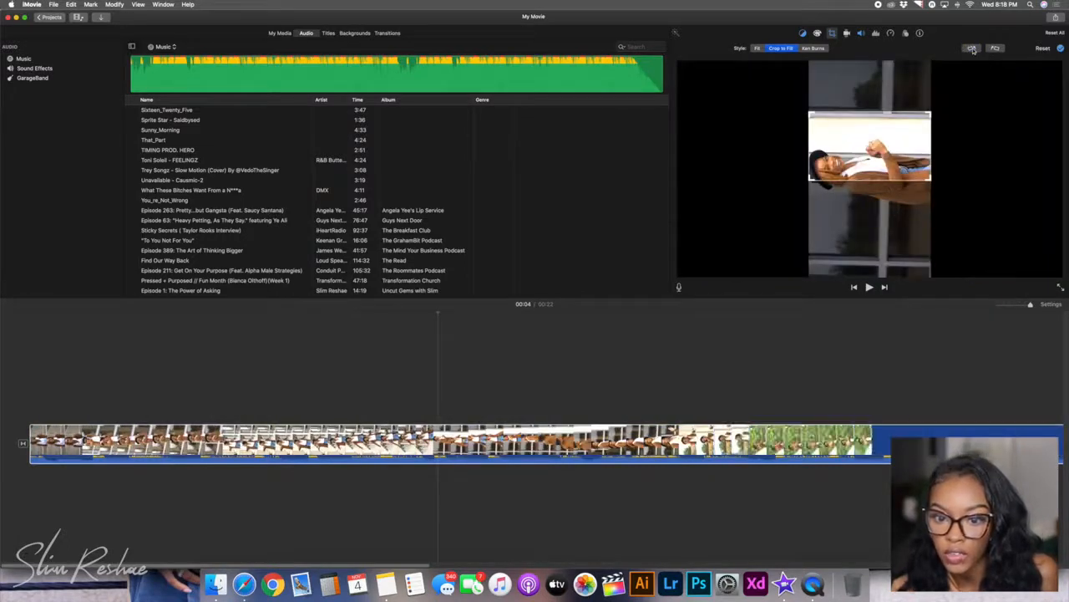
left_click(972, 49)
left_click(972, 48)
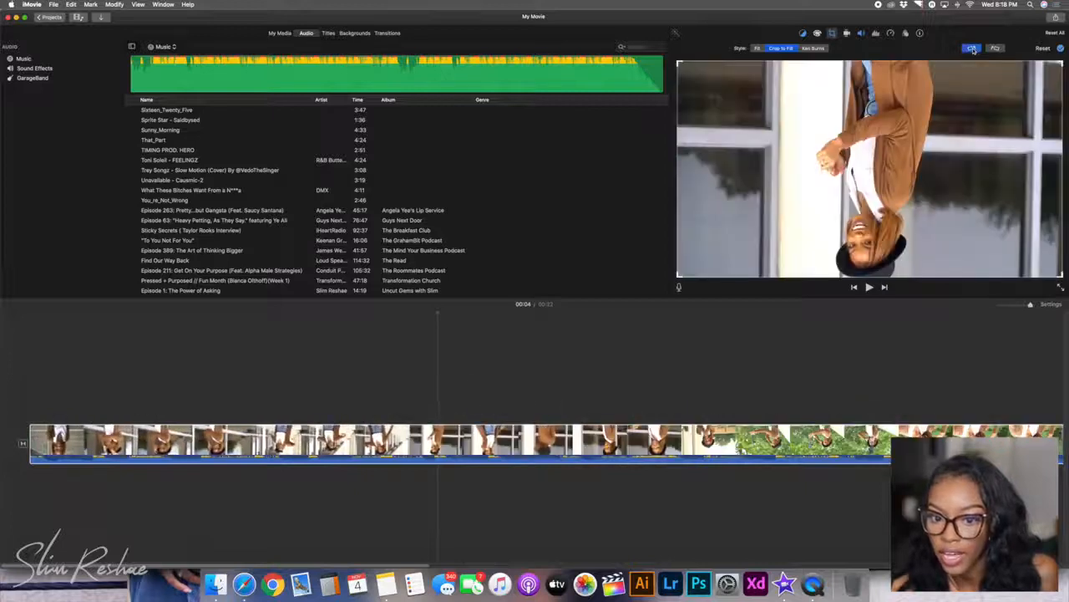
left_click(972, 49)
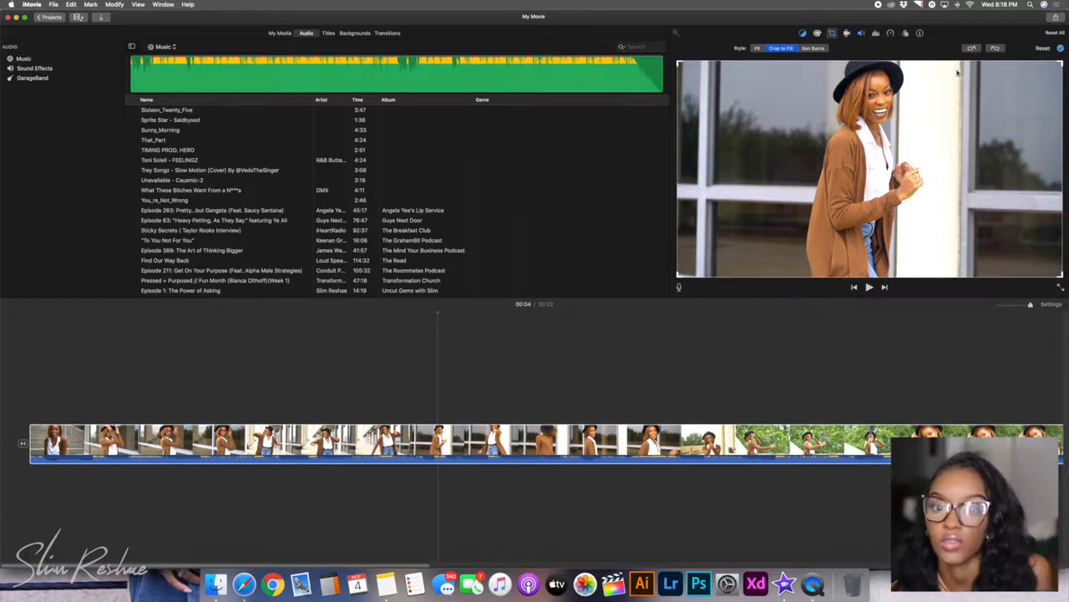
left_click(1043, 49)
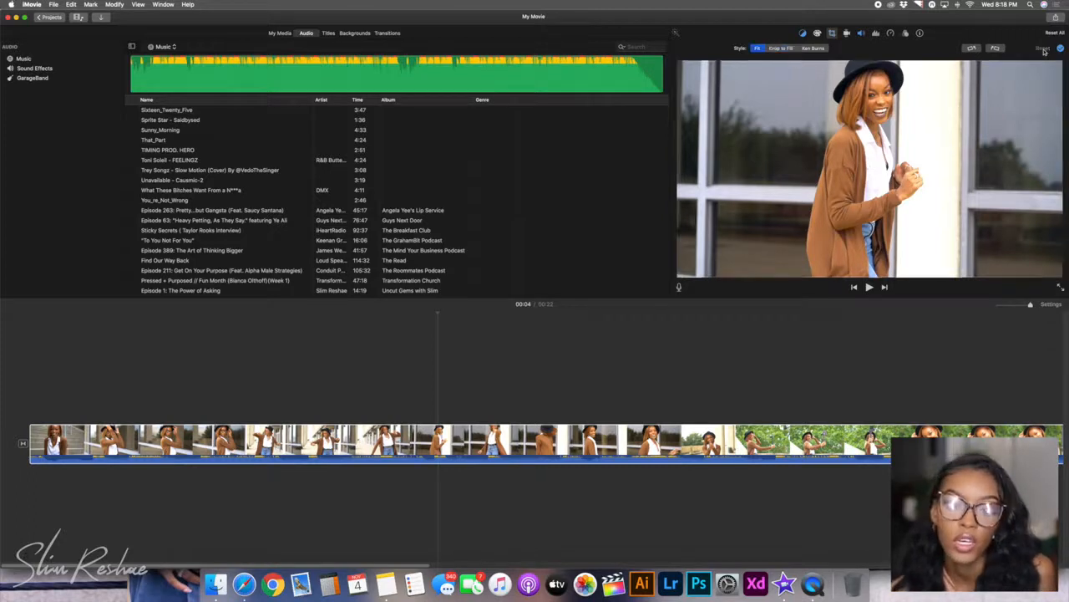
- Apply the Ken Burns style to the clip and preview it from the beginning with the system volume raised
left_click(806, 50)
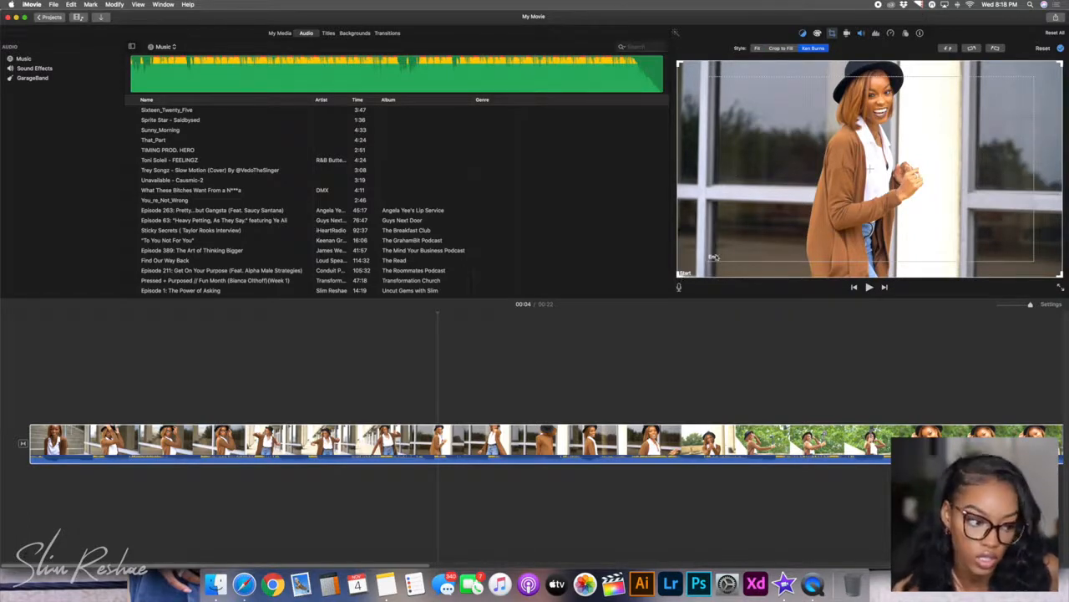
left_click(29, 380)
key("space")
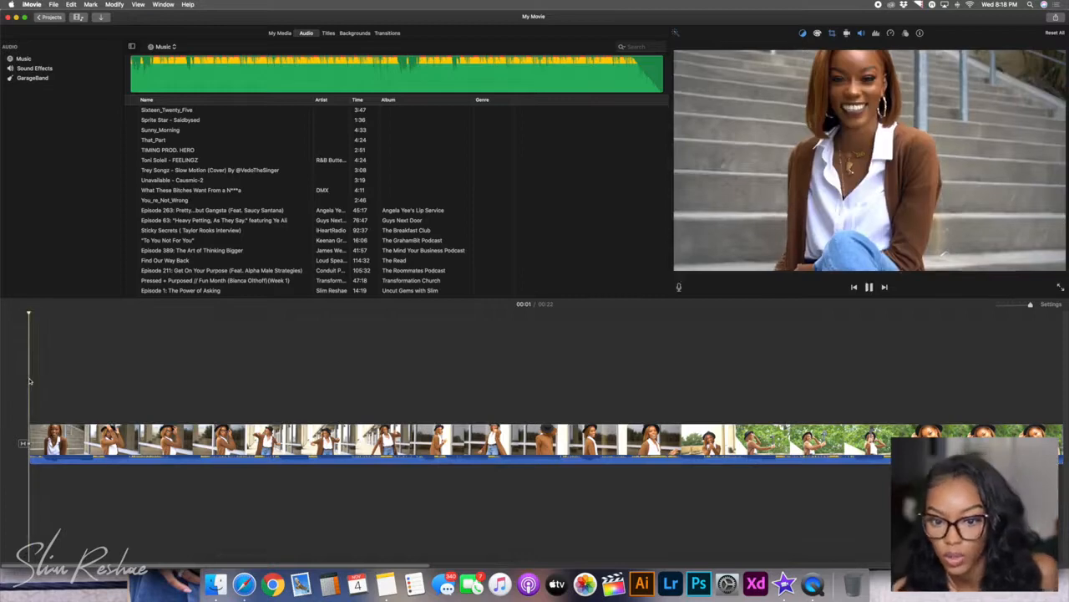
key("space")
key("XF86AudioRaiseVolume")
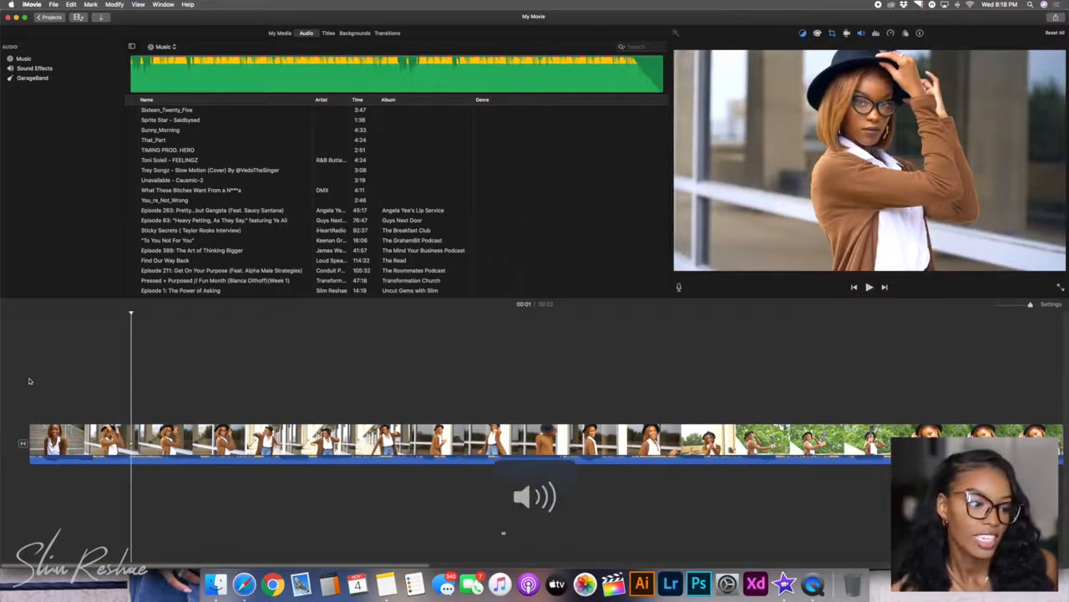
left_click(28, 381)
key("space")
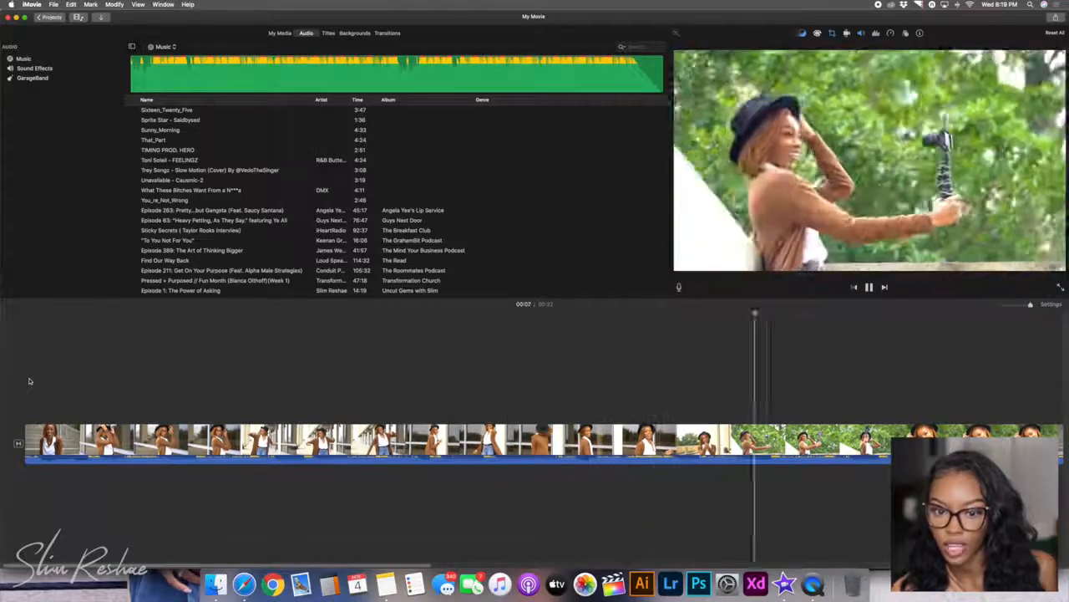
key("space")
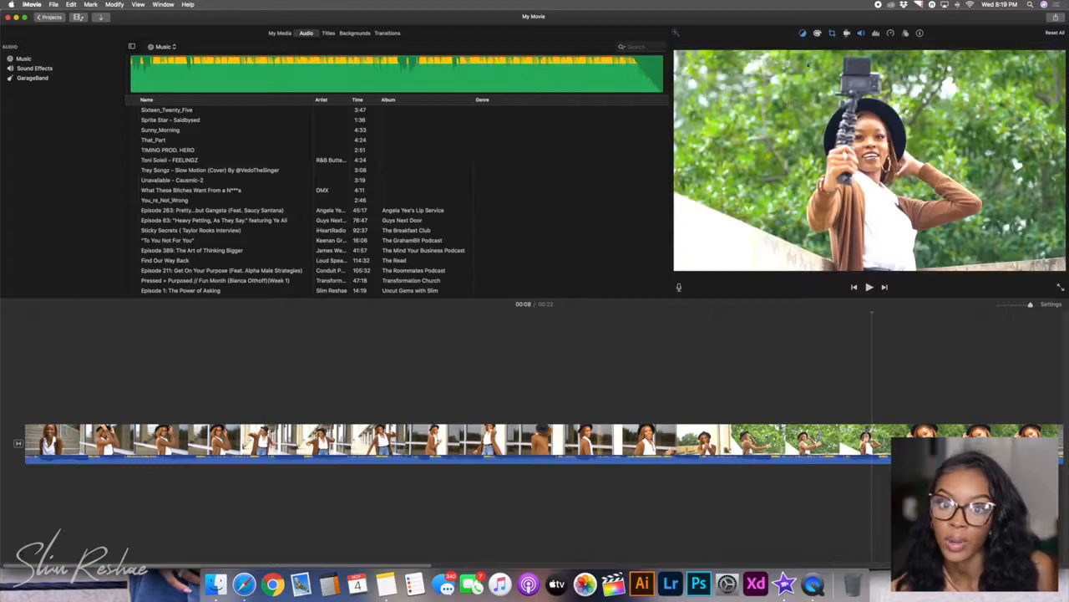
- Try shrinking the Ken Burns end frame into the picture's upper-right corner, and reset the cropping after previewing the clip's ending
left_click(817, 35)
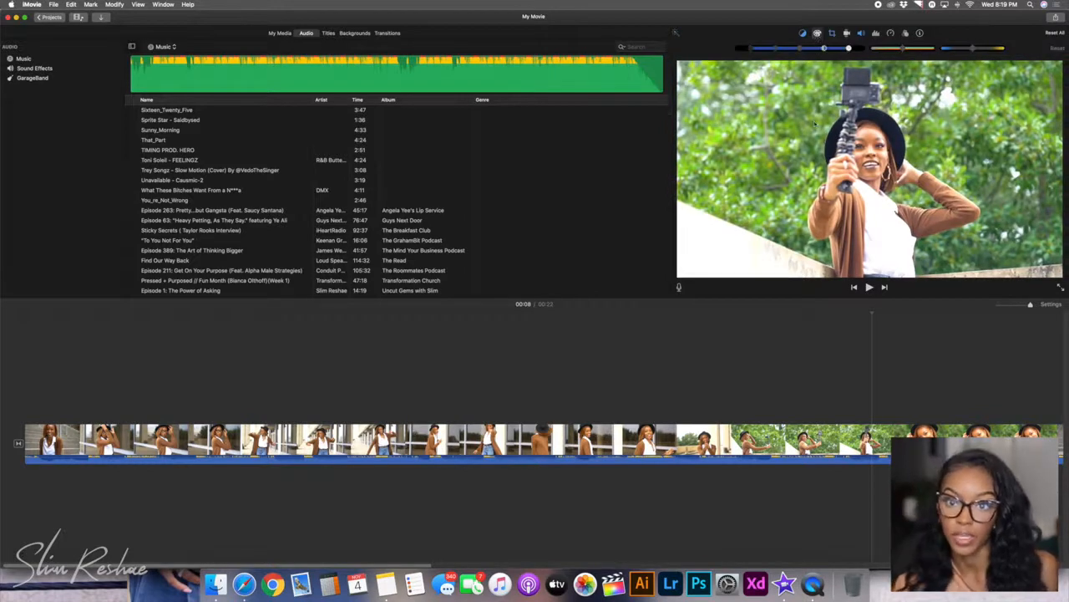
left_click(833, 34)
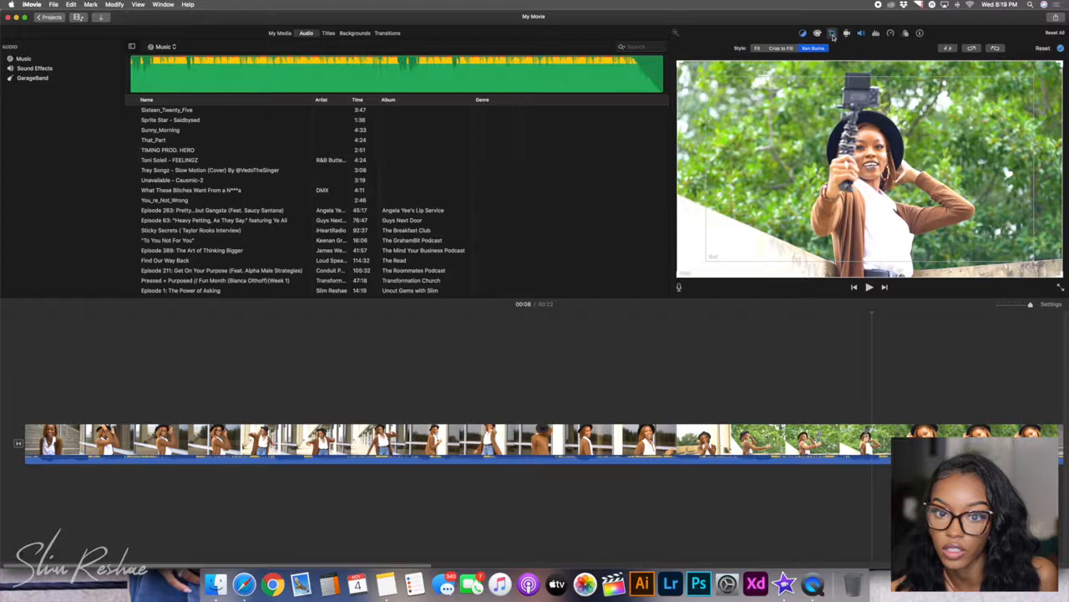
left_click(707, 244)
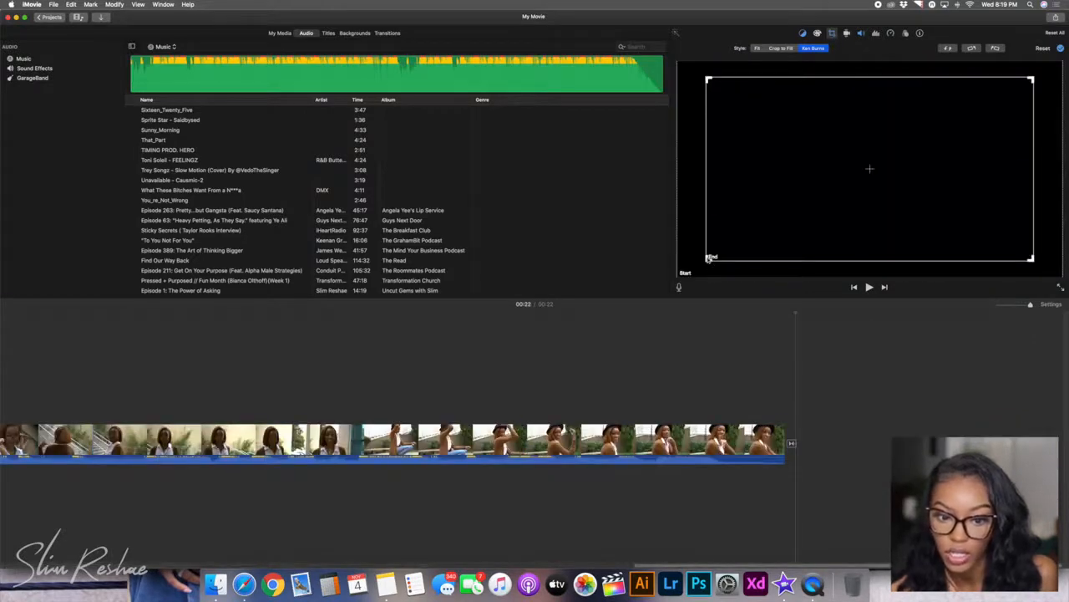
left_click_drag(708, 257, 945, 125)
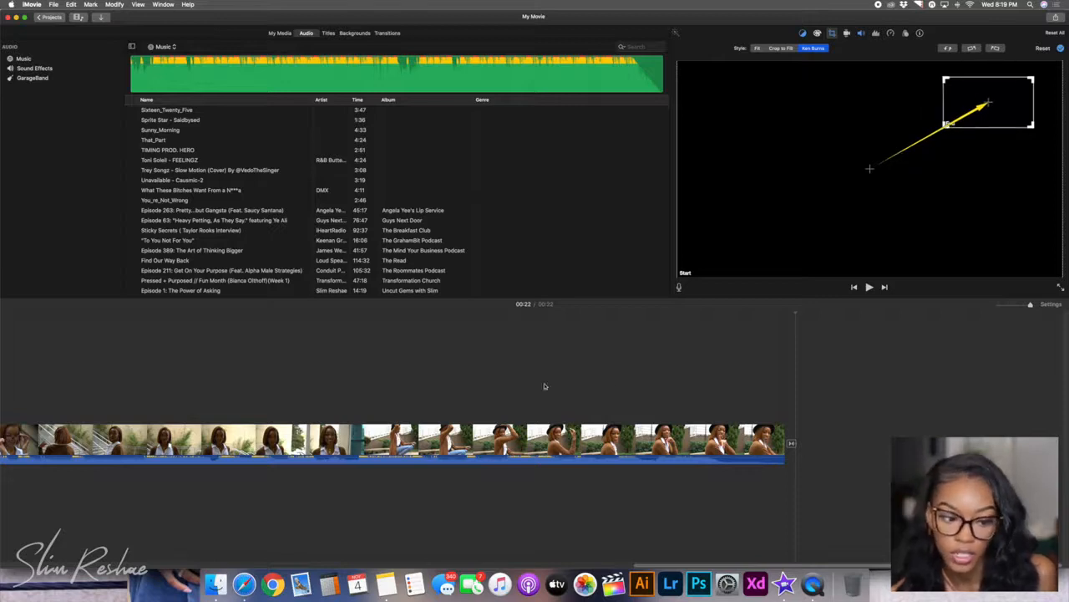
left_click(322, 390)
key("space")
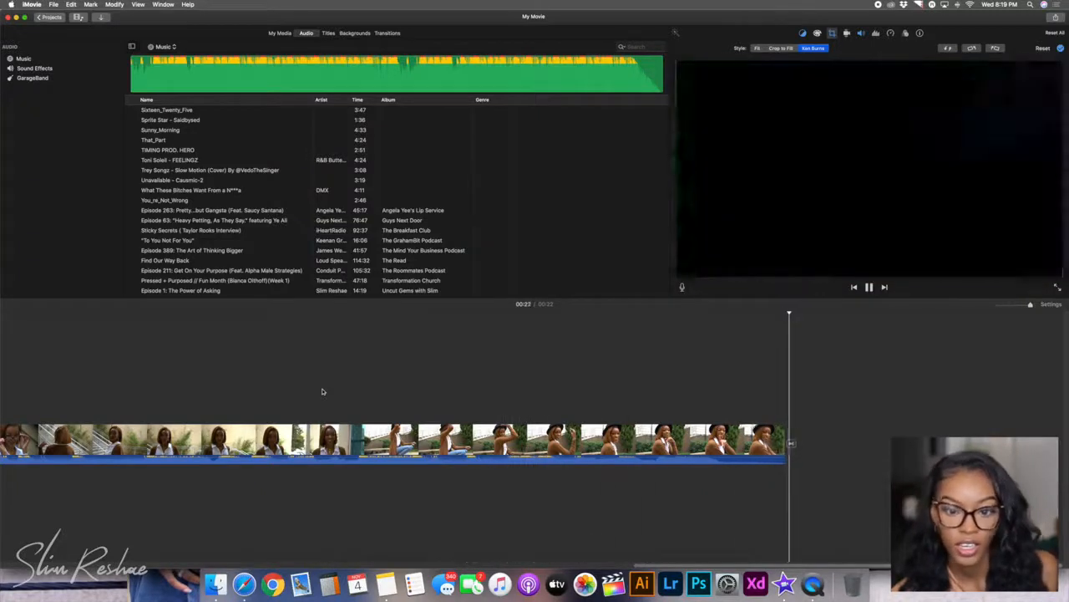
left_click(1043, 49)
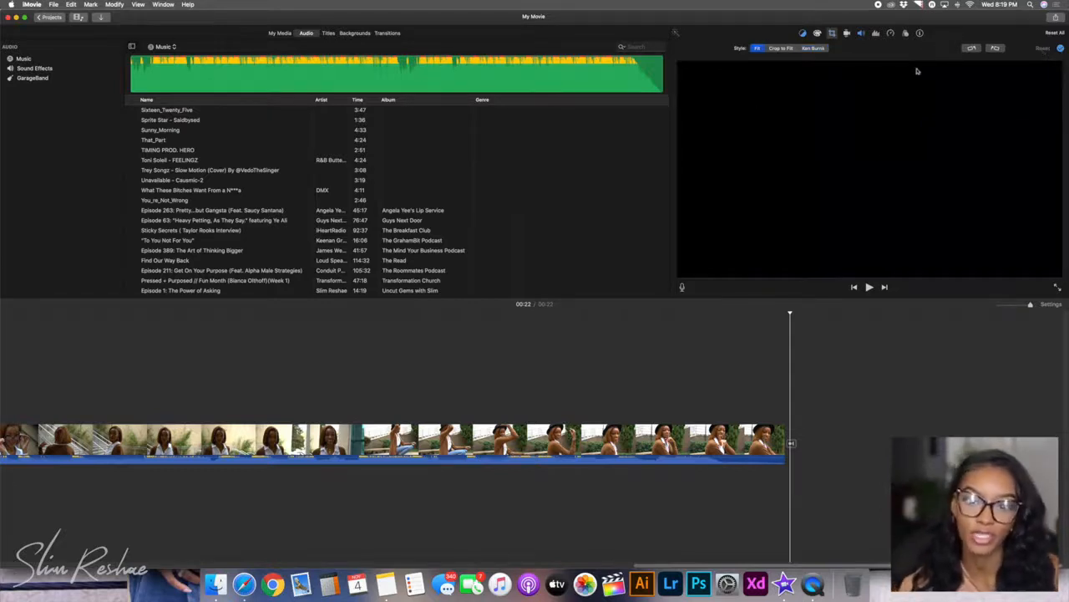
- Try background noise reduction at 50% on the clip and turn it off again
left_click(875, 33)
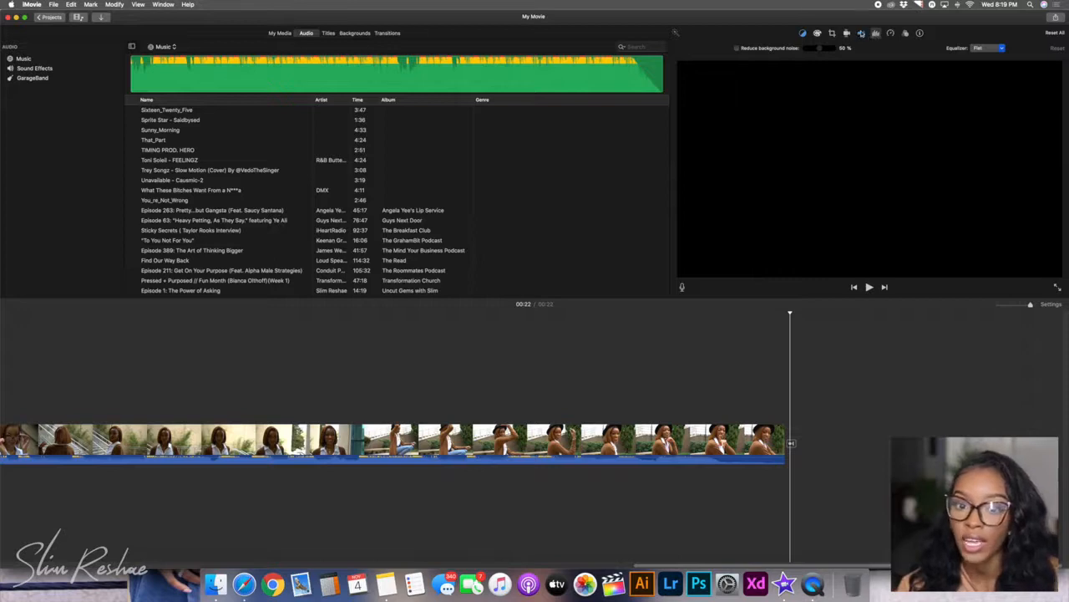
left_click(737, 48)
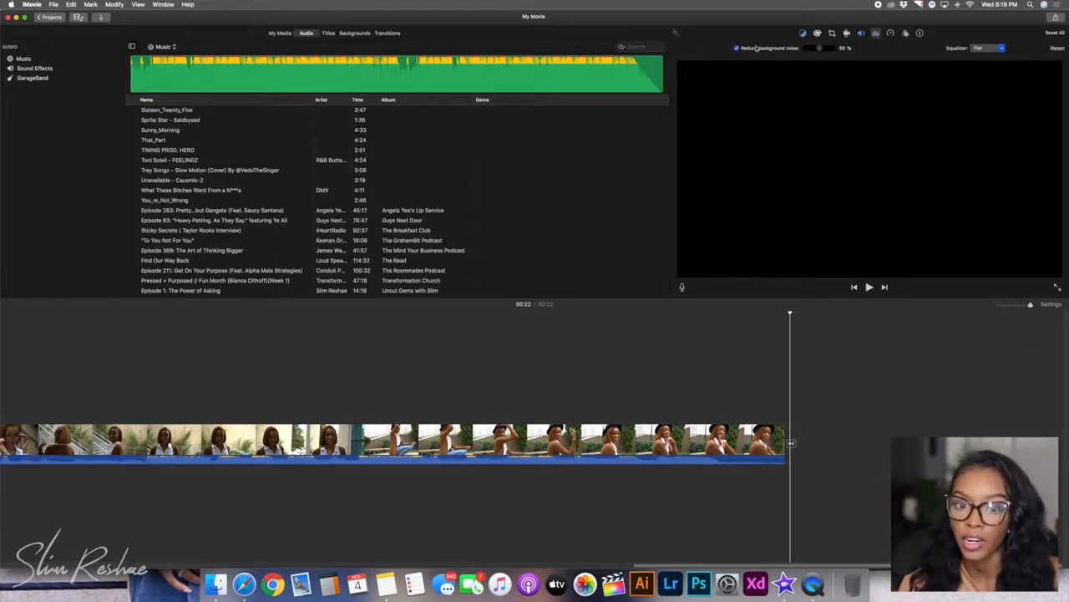
scroll(529, 391, "left", 10)
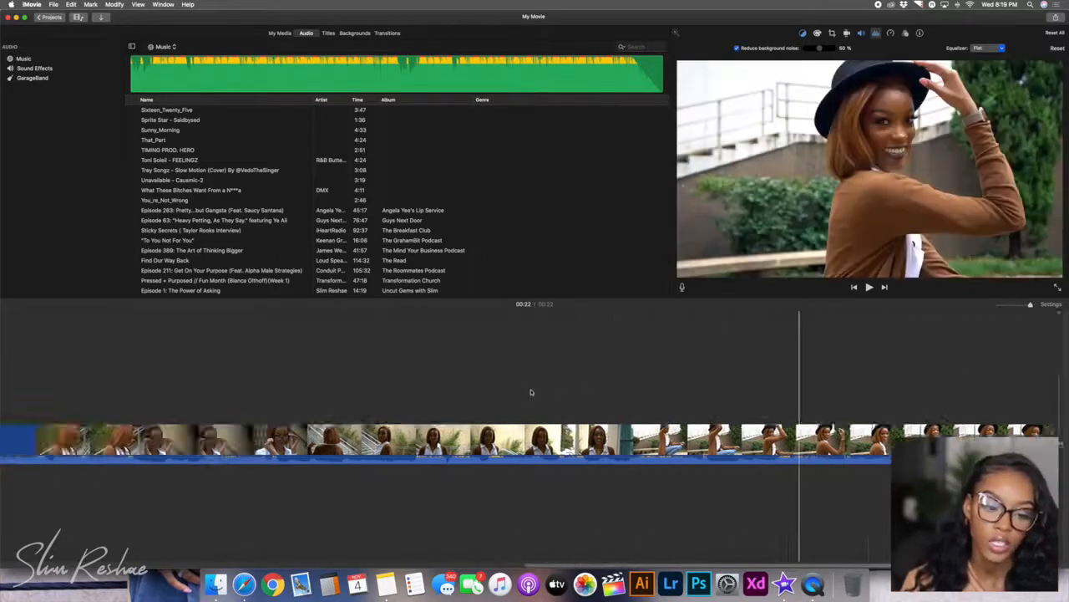
left_click(538, 441)
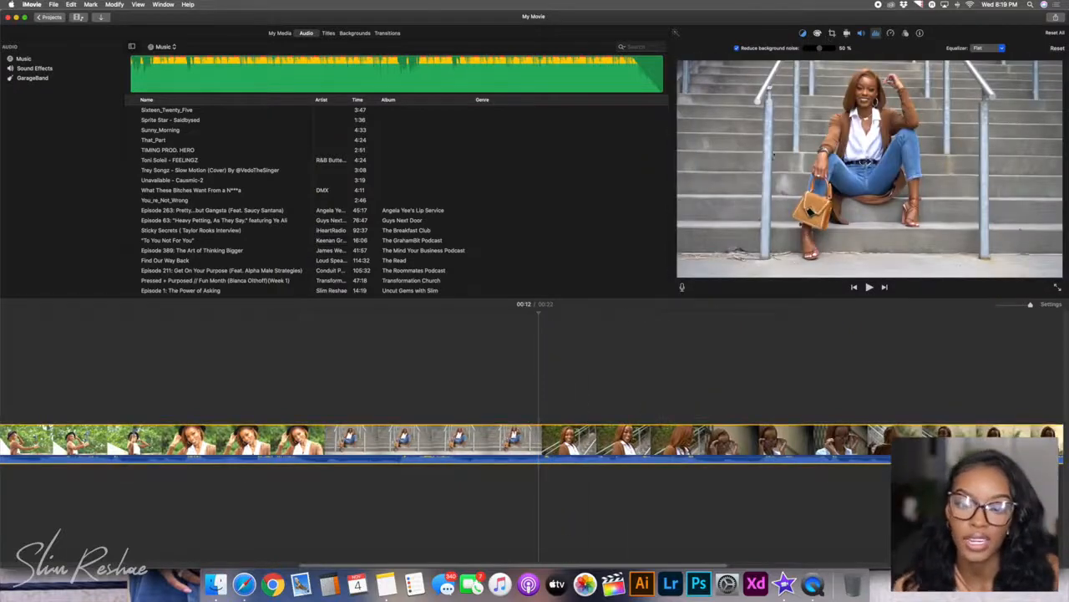
scroll(634, 261, "up", 1)
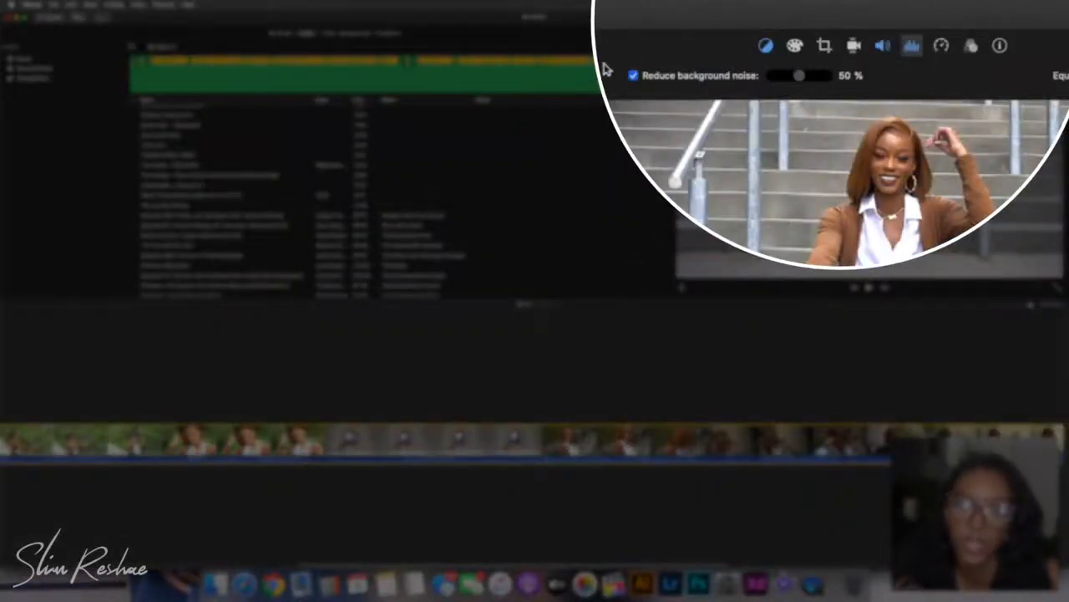
left_click(633, 75)
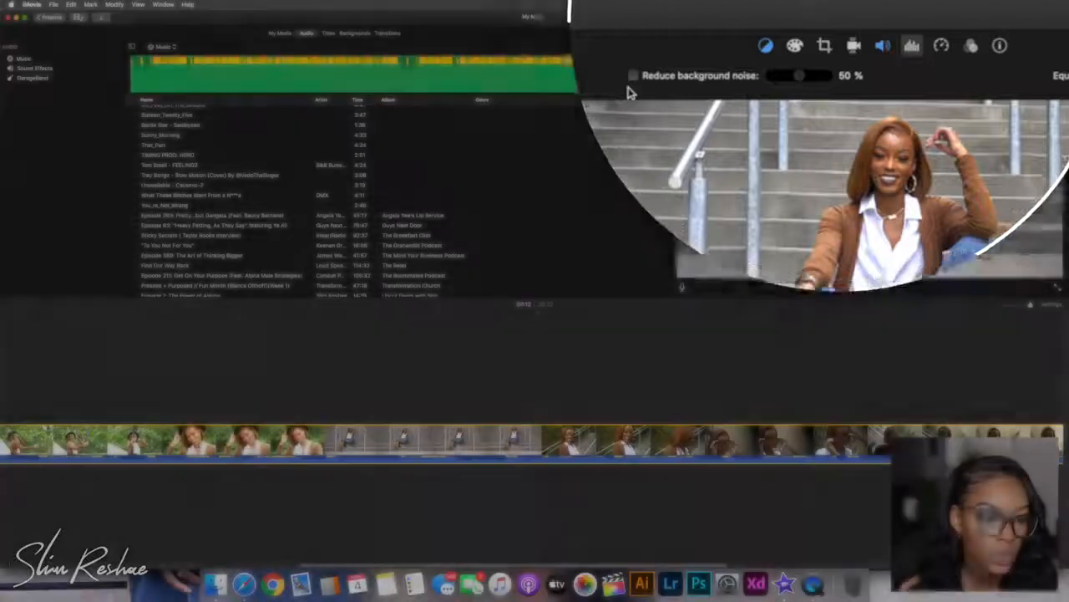
- Detach the audio from the video clip in the timeline
scroll(286, 251, "up", 15)
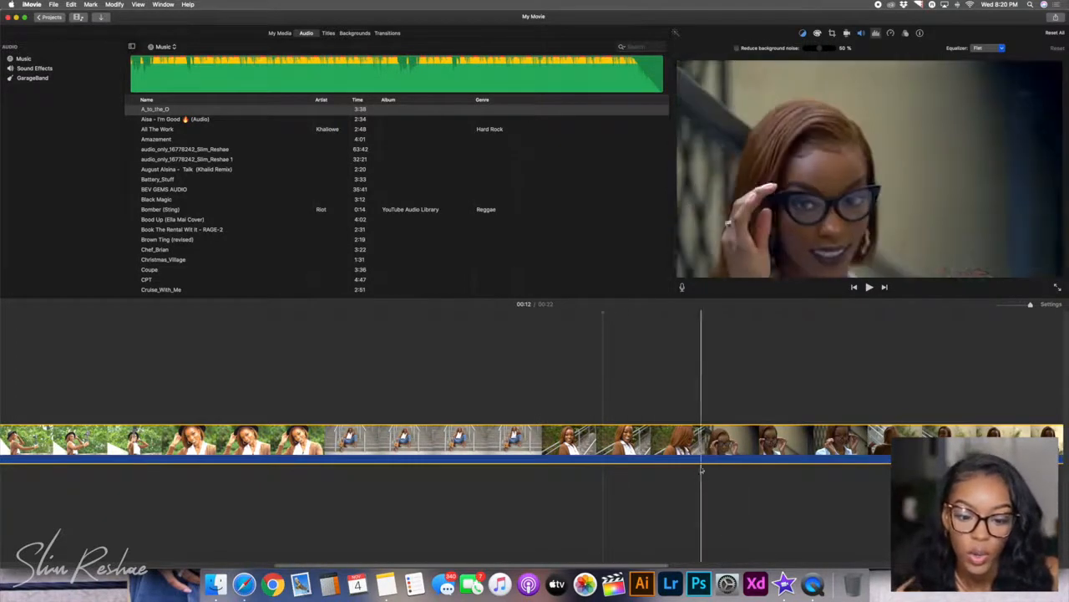
right_click(690, 439)
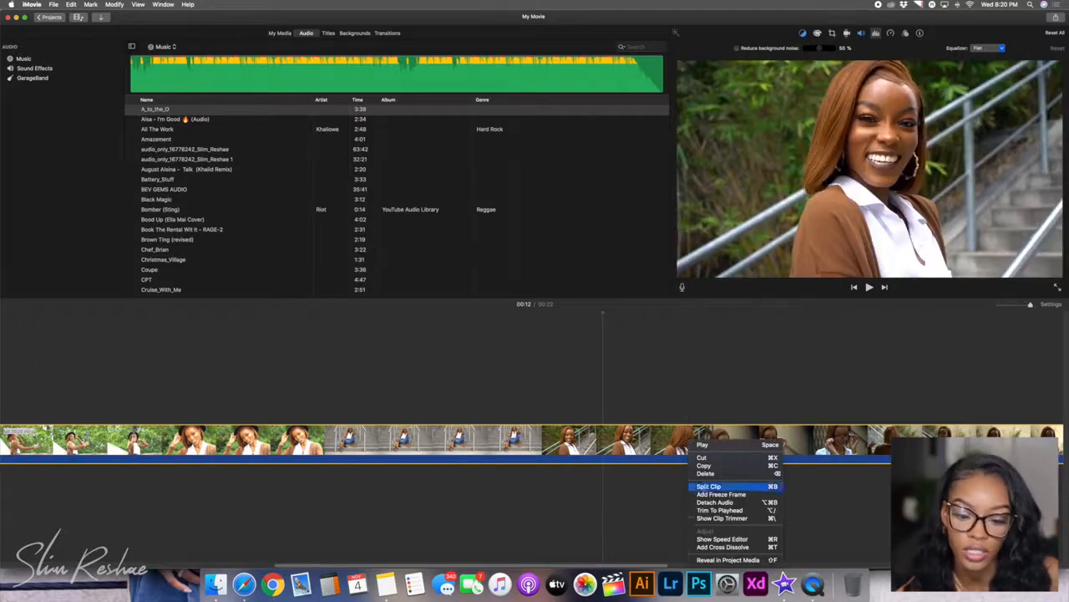
left_click(710, 501)
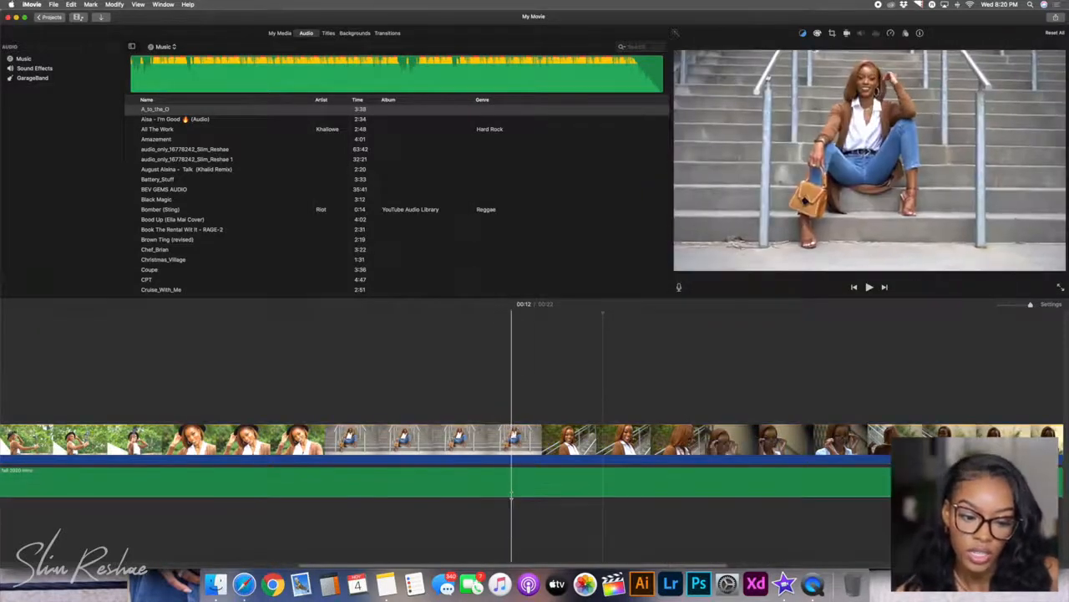
- Select the detached audio beneath the video clip and play the movie from about 00:11
left_click(511, 489)
mouse_move(519, 483)
left_mouse_down()
mouse_move(516, 466)
mouse_move(518, 479)
left_mouse_up()
left_click(515, 512)
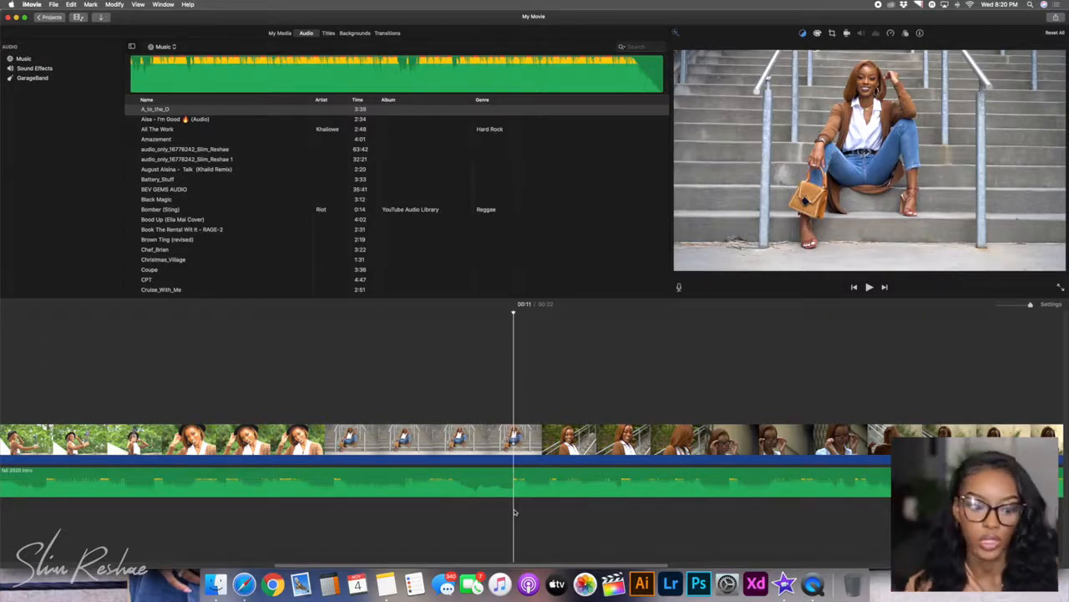
key("space")
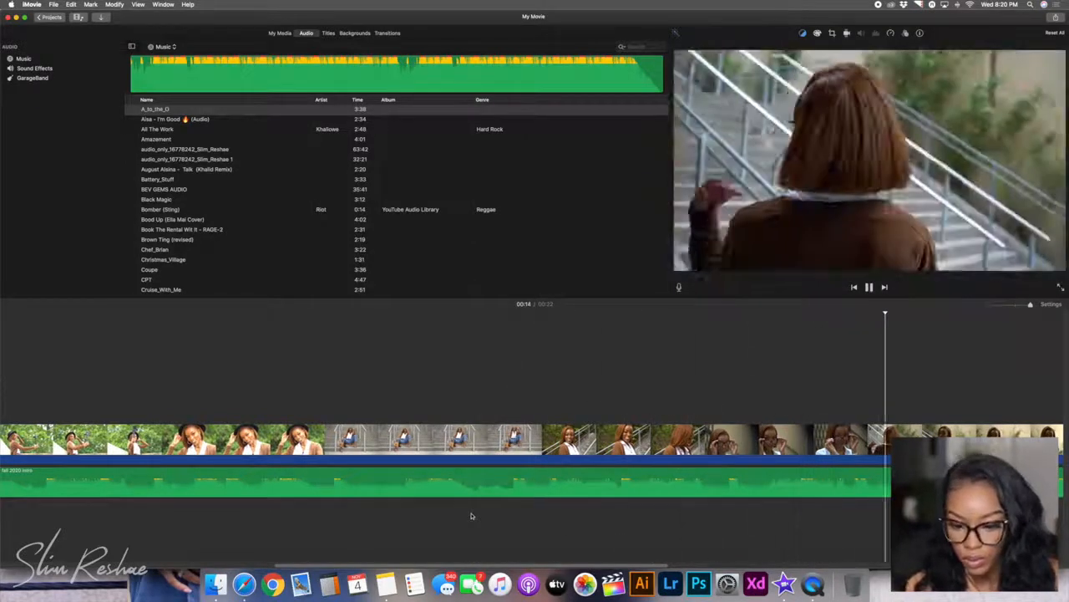
- Stop playback, preview the movie's opening transition twice from the start, and return the playhead to the beginning
key("space")
scroll(472, 515, "right", 2)
scroll(471, 515, "left", 5)
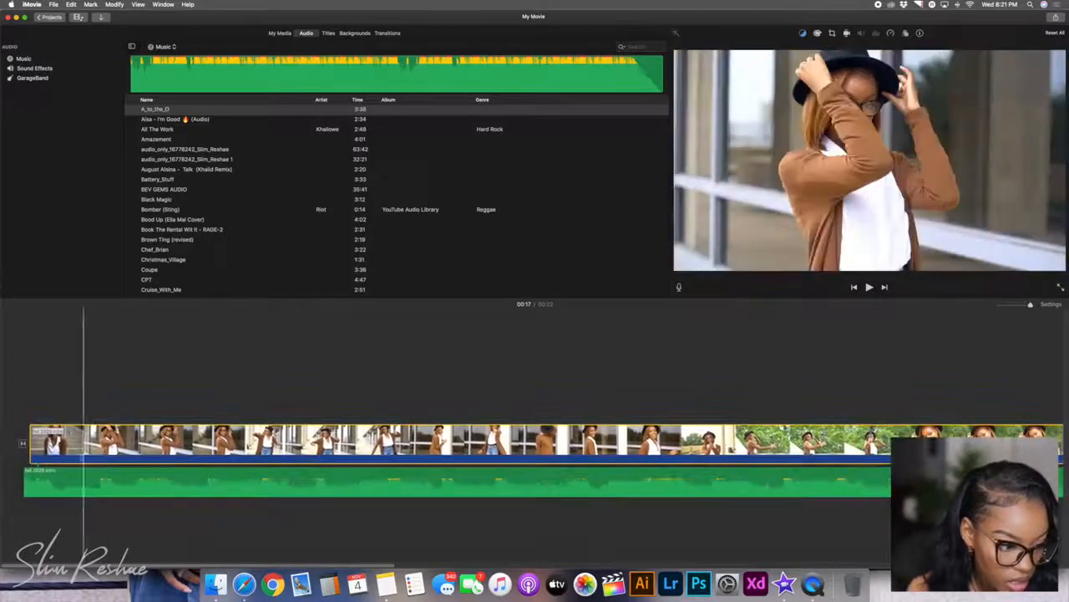
left_click(23, 444)
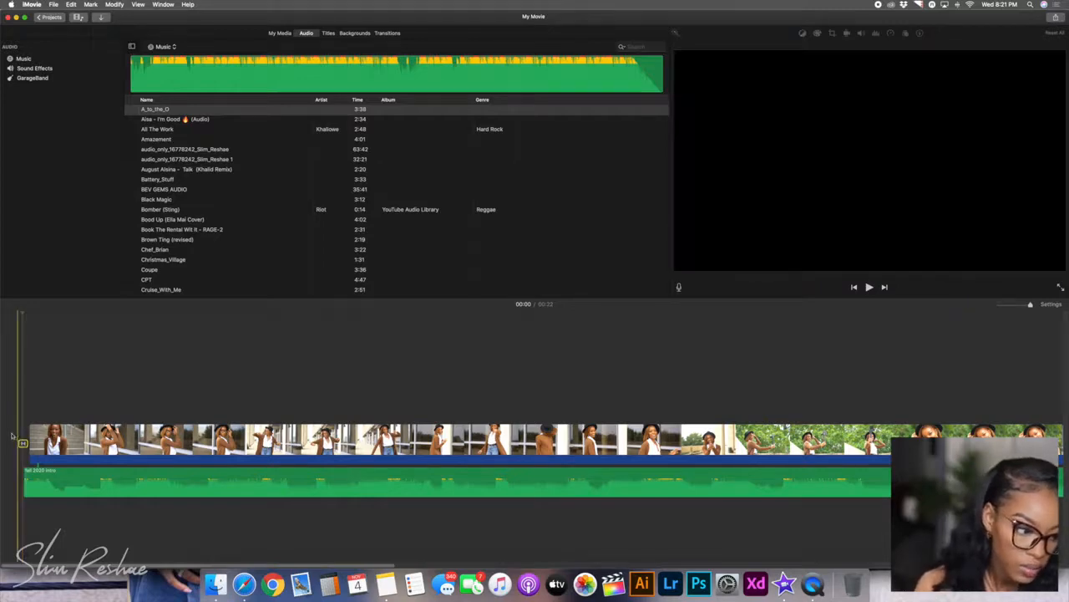
key("space")
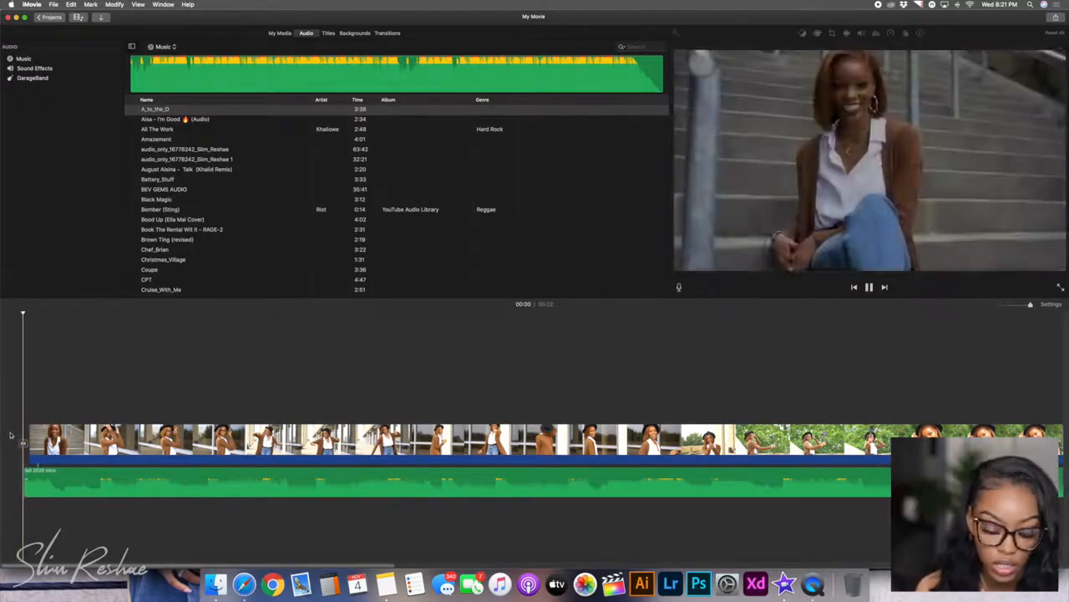
key("space")
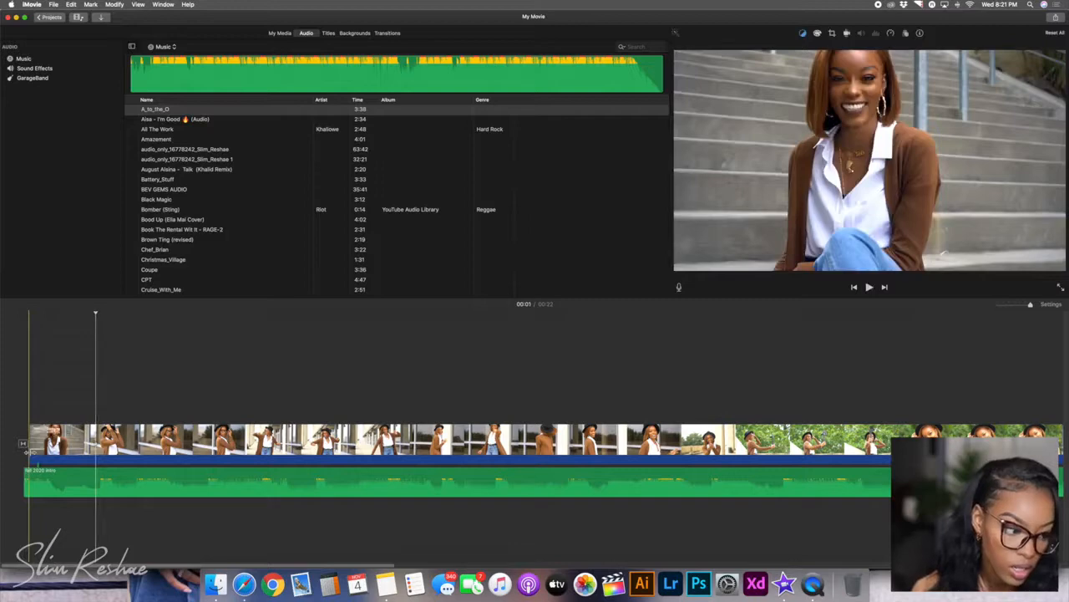
left_click(22, 443)
key("space")
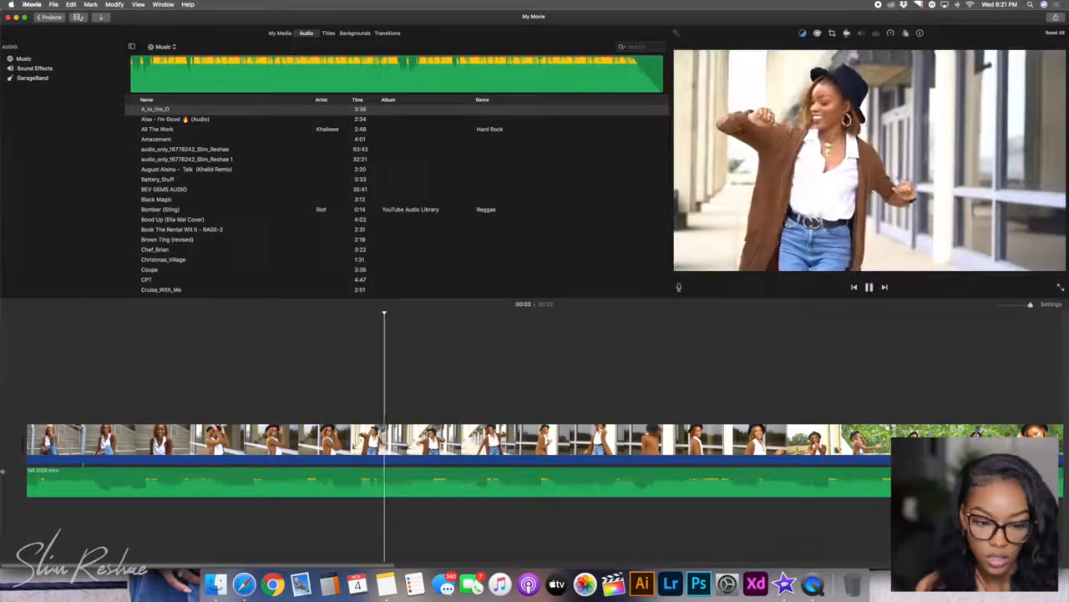
key("space")
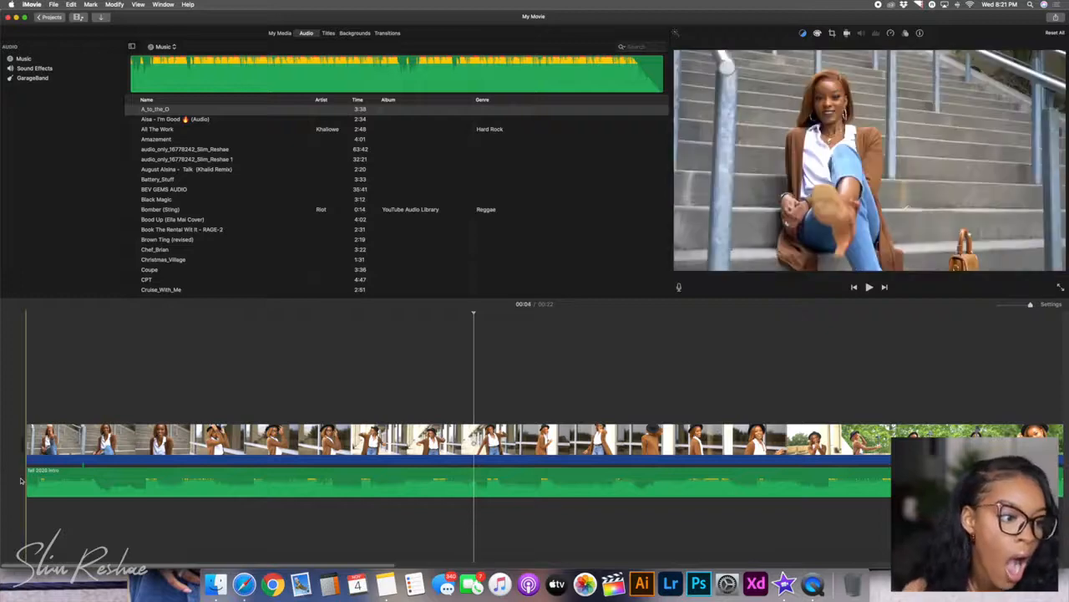
left_click(23, 480)
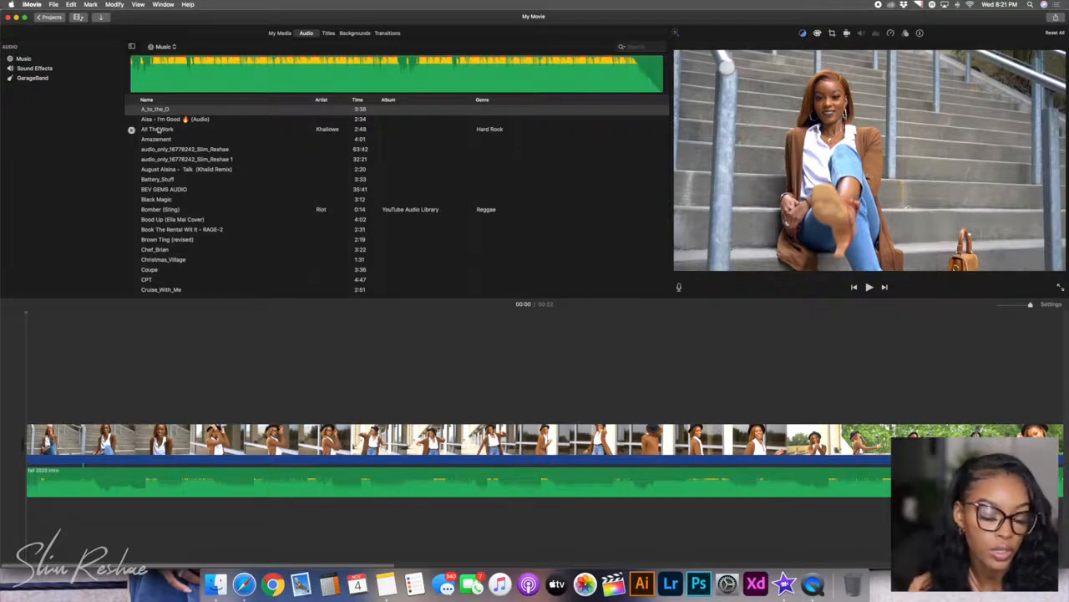
- Add the track Georges - Uncut Gems (Jingle) beneath the detached audio at the start of the timeline
scroll(157, 130, "down", 10)
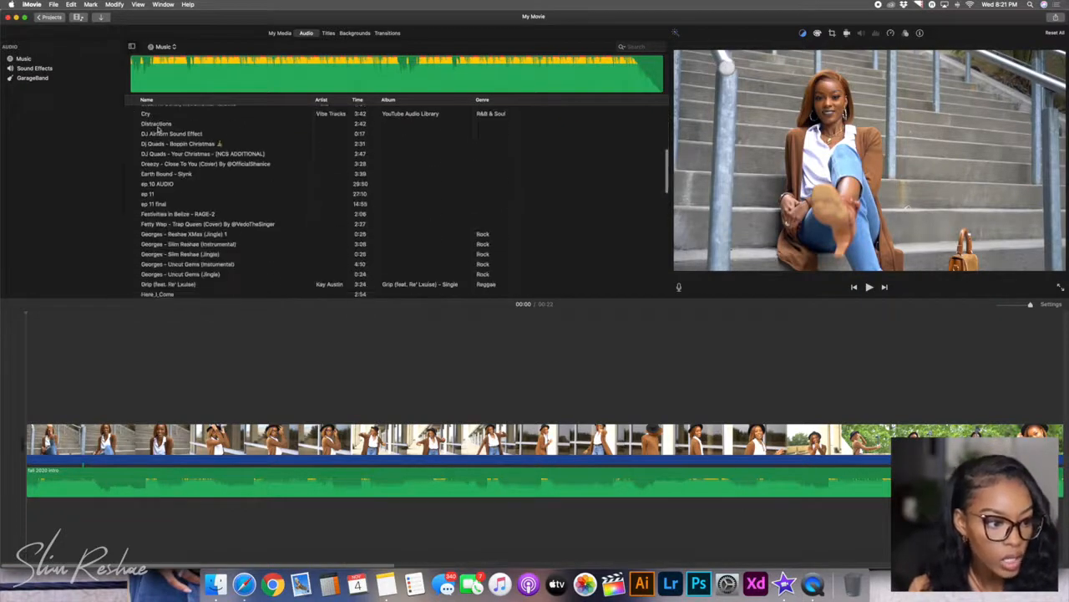
left_click(192, 264)
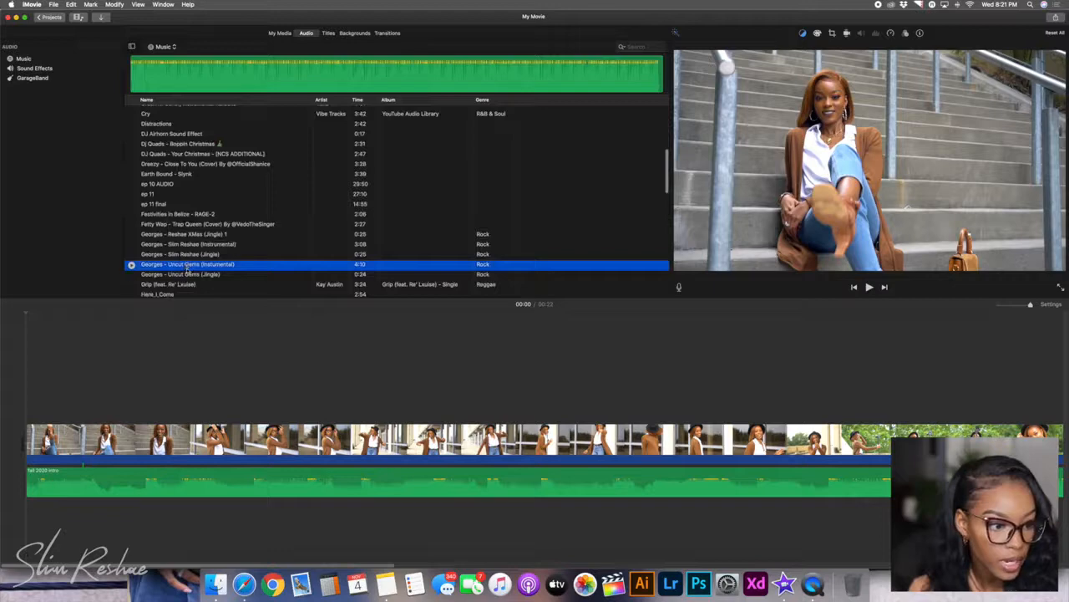
left_click(186, 274)
left_click_drag(173, 524, 62, 488)
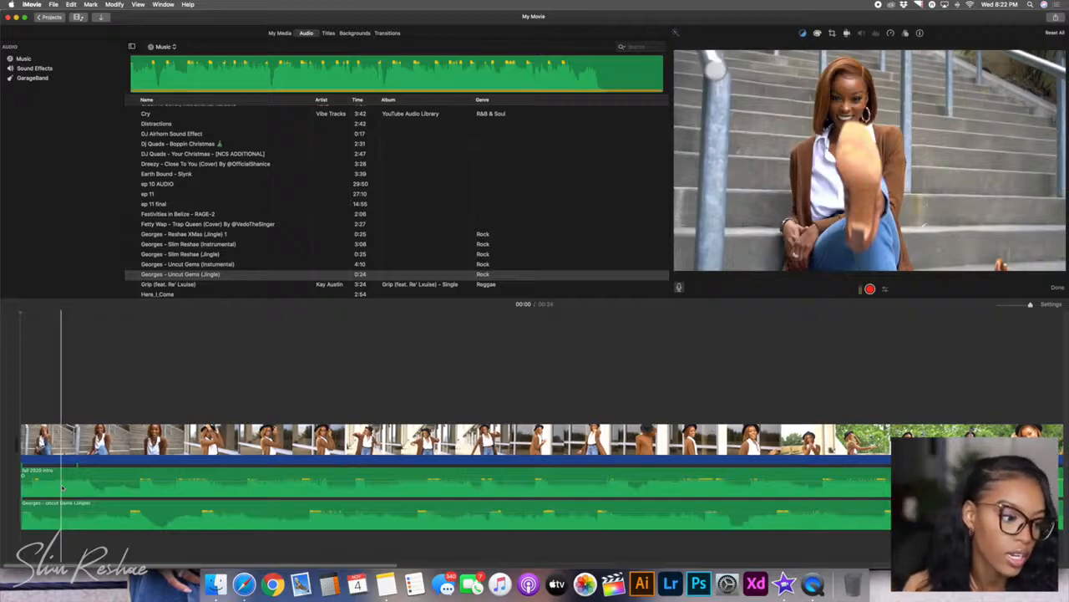
- Delete the detached fall 2020 intro audio and play the movie from the start with the jingle
left_click(76, 487)
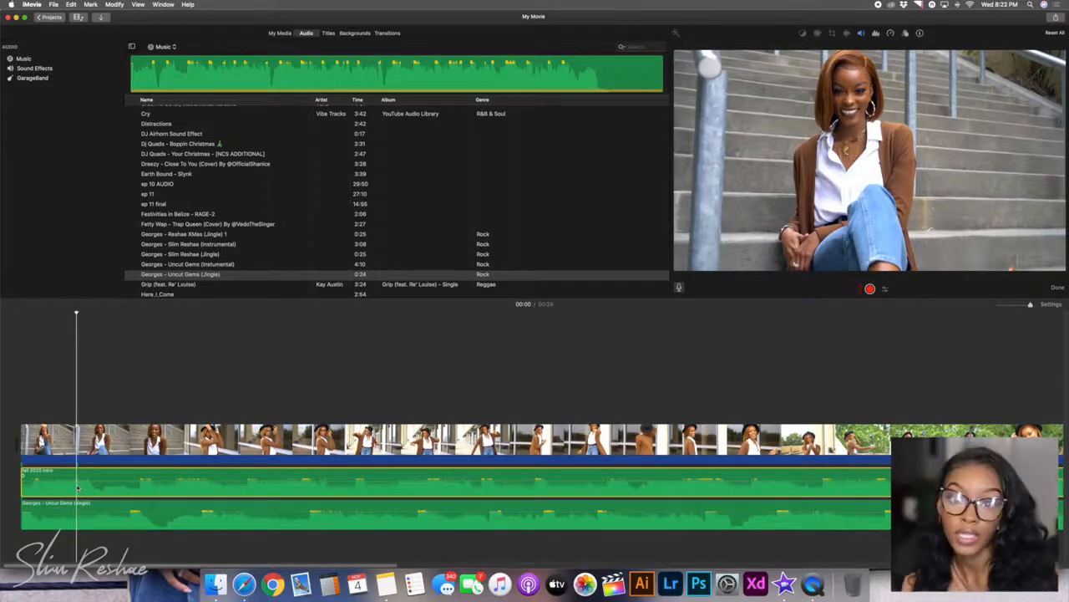
key("Delete")
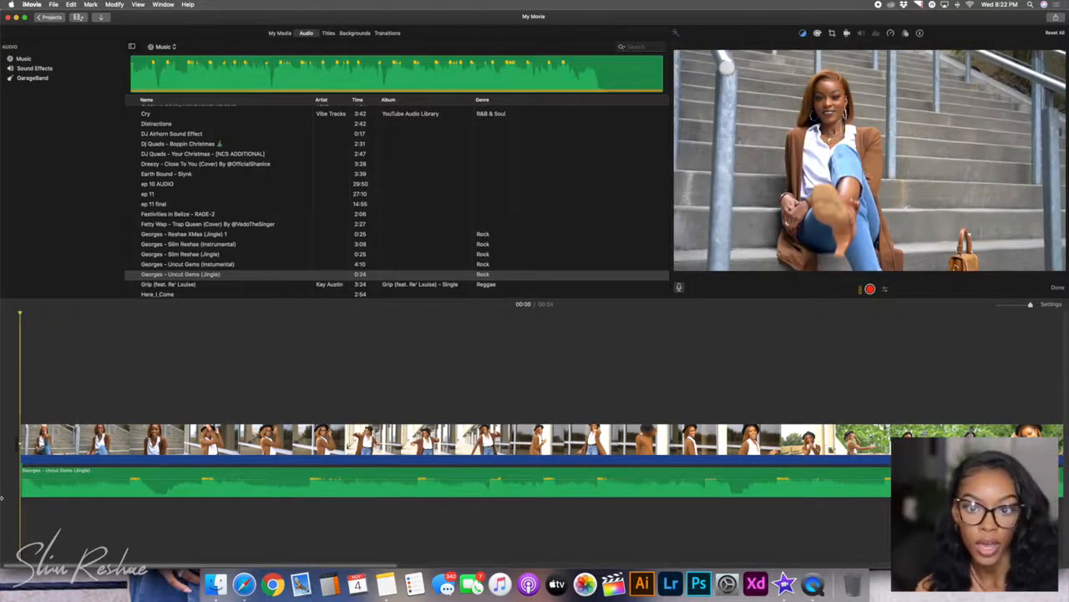
key("space")
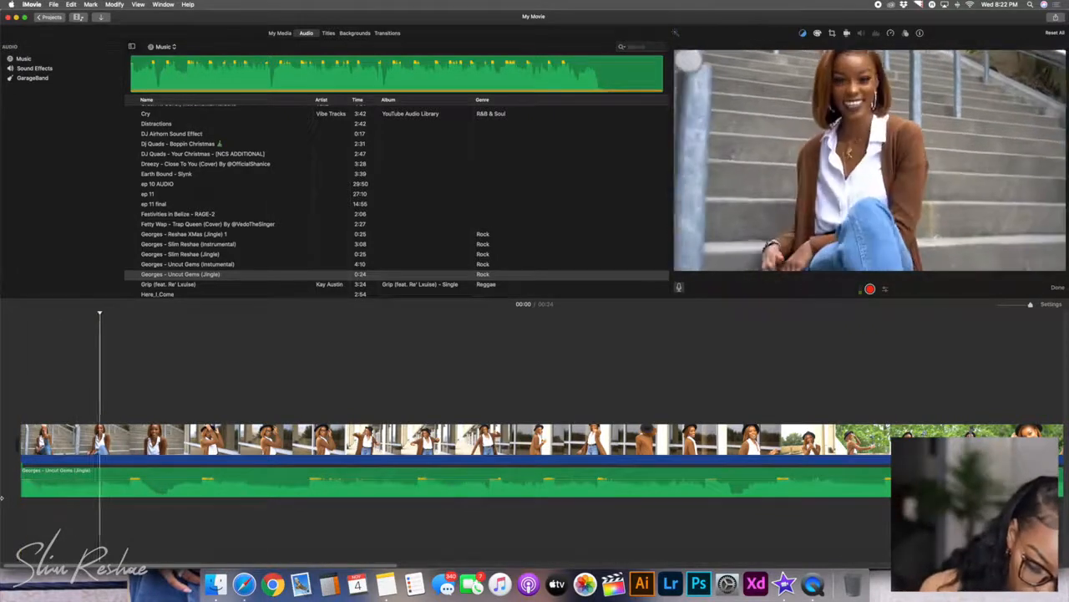
key("XF86AudioRaiseVolume")
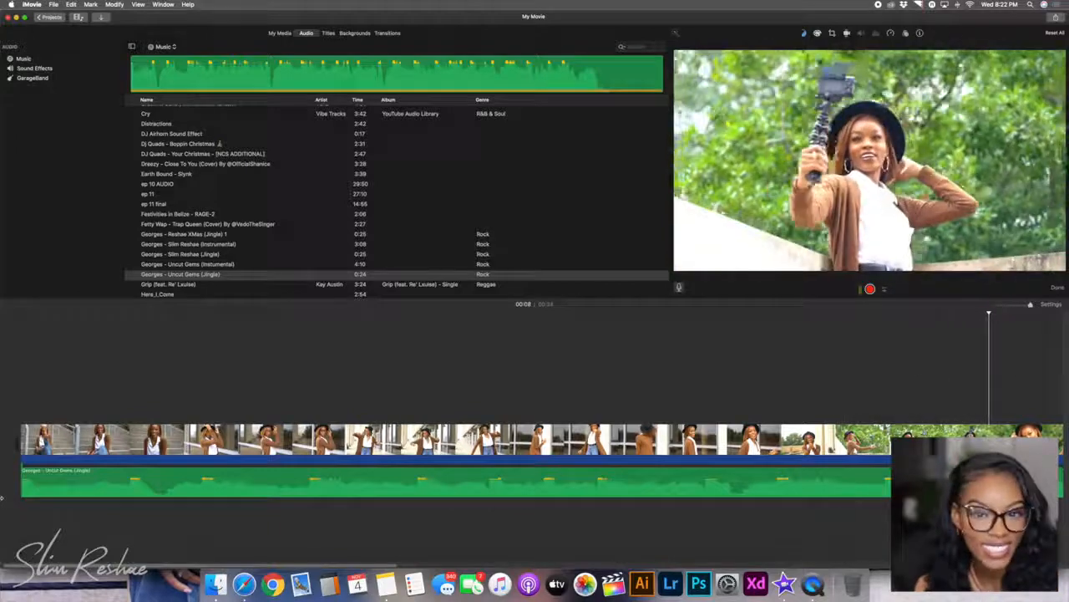
key("space")
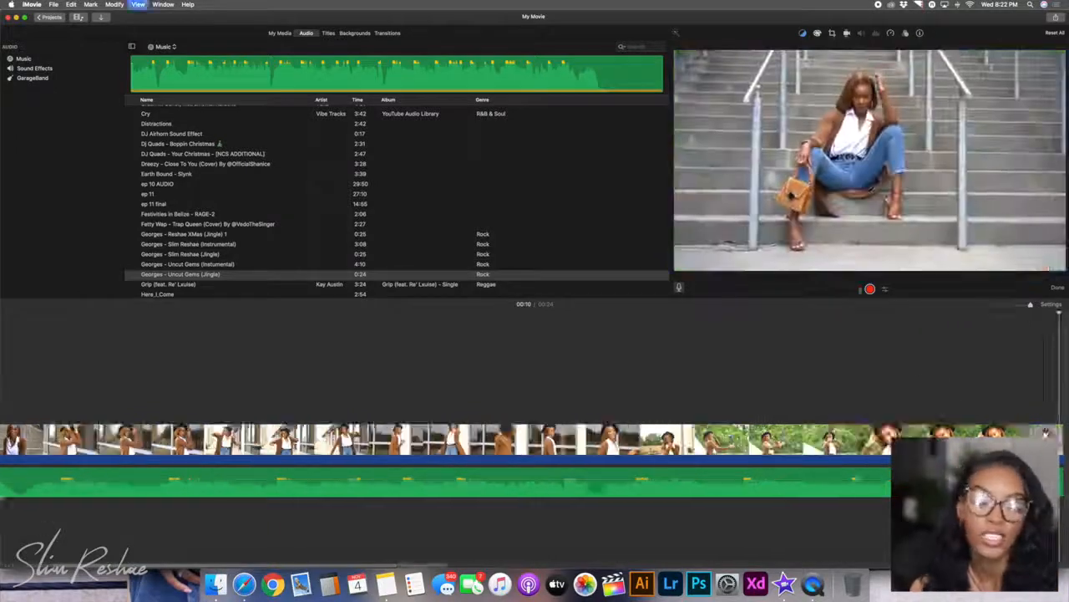
scroll(17, 501, "left", 3)
scroll(17, 502, "left", 2)
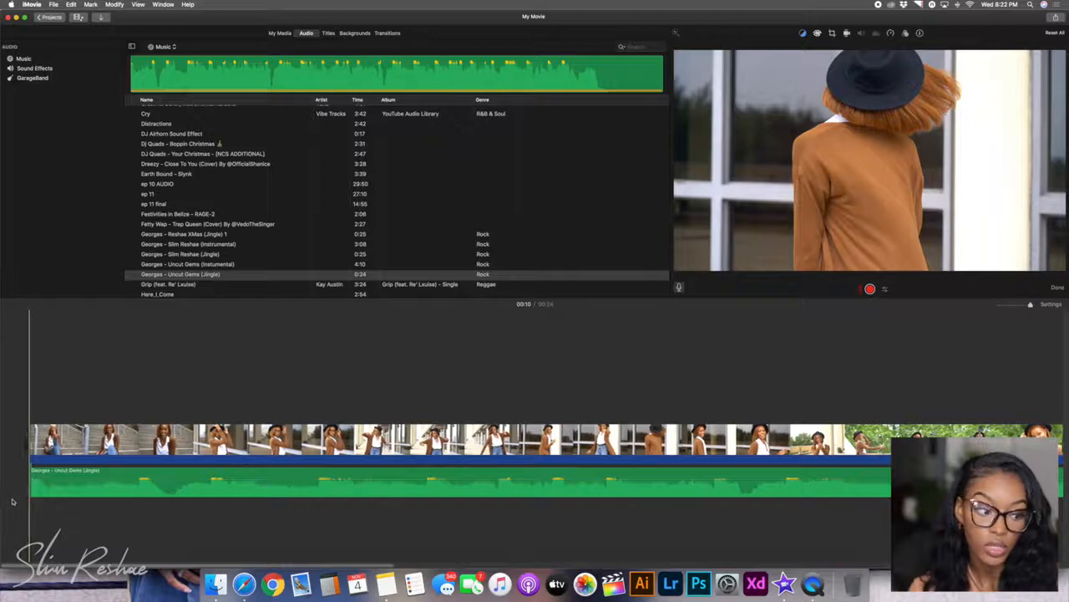
- Look up the Split Clip command for the video clip and play the movie's opening section
left_click(217, 441)
left_click(114, 5)
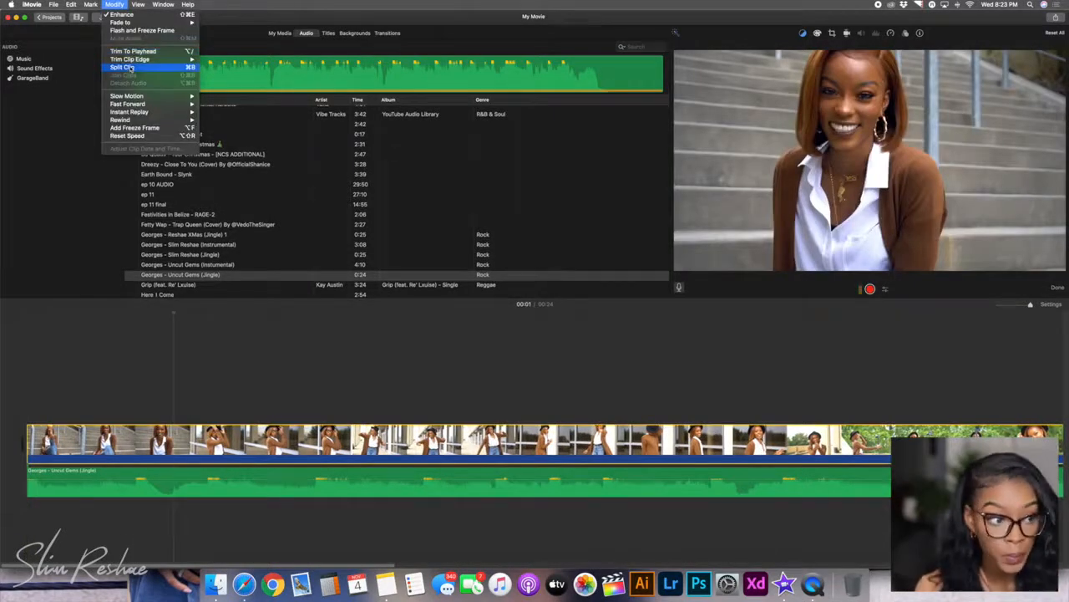
left_click(207, 353)
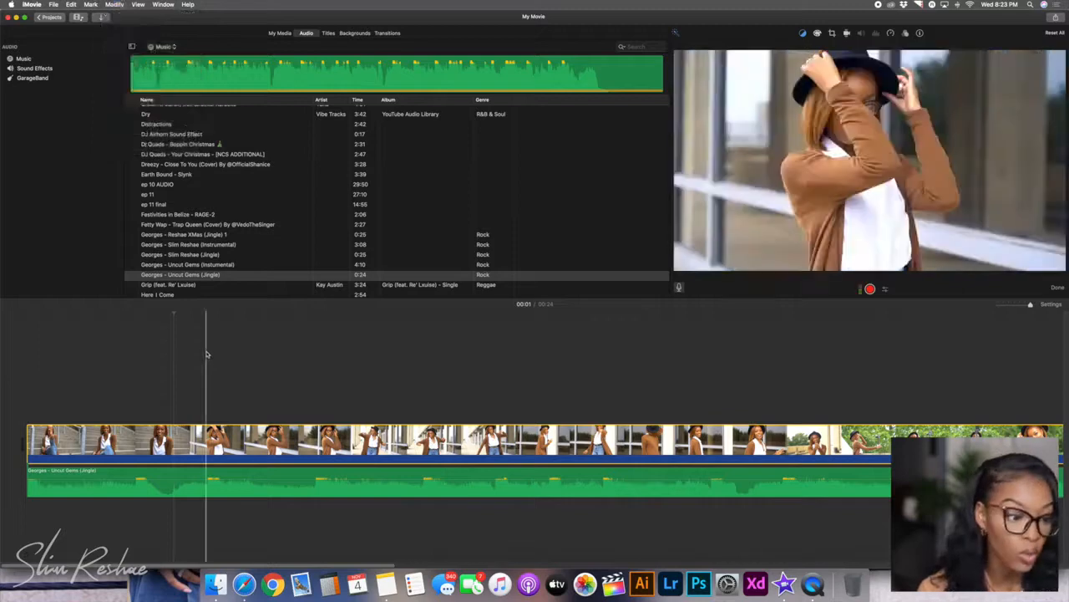
left_click(83, 402)
key("space")
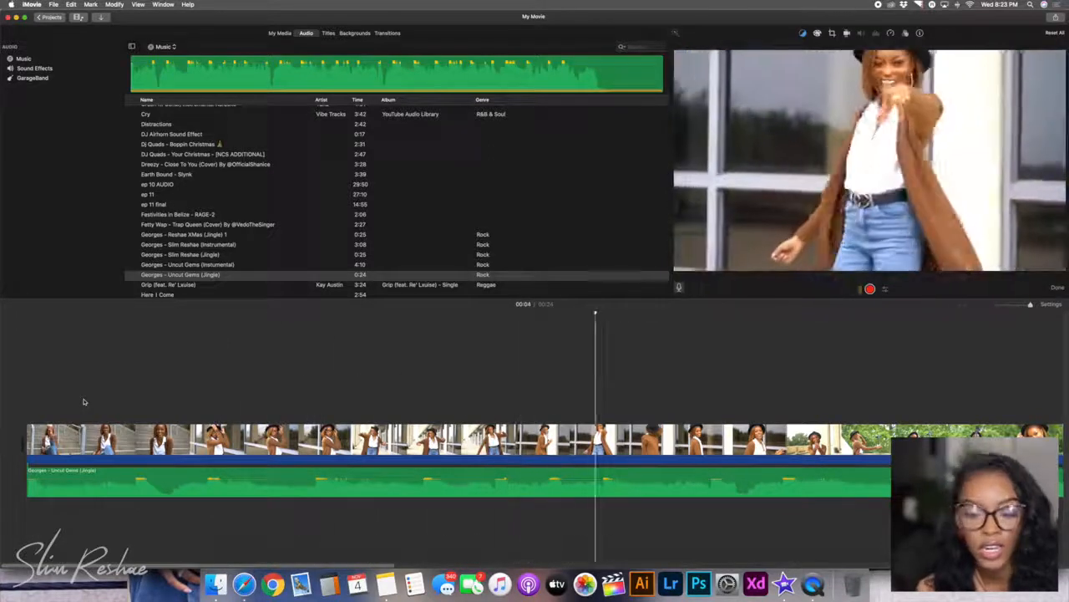
key("space")
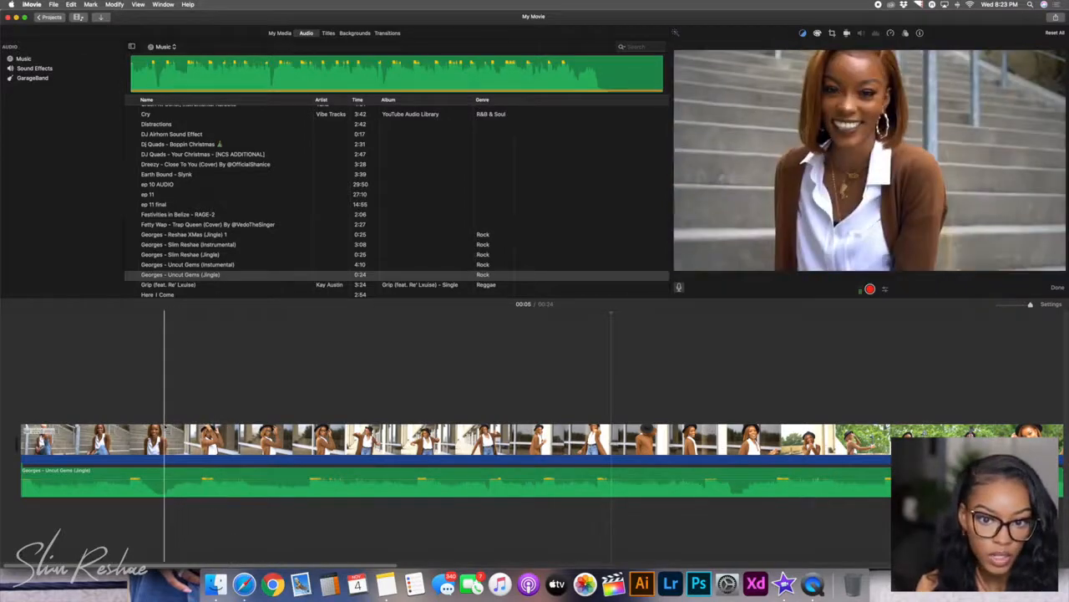
- Split the video clip at about 00:01 and again at about 00:02
left_click(169, 439)
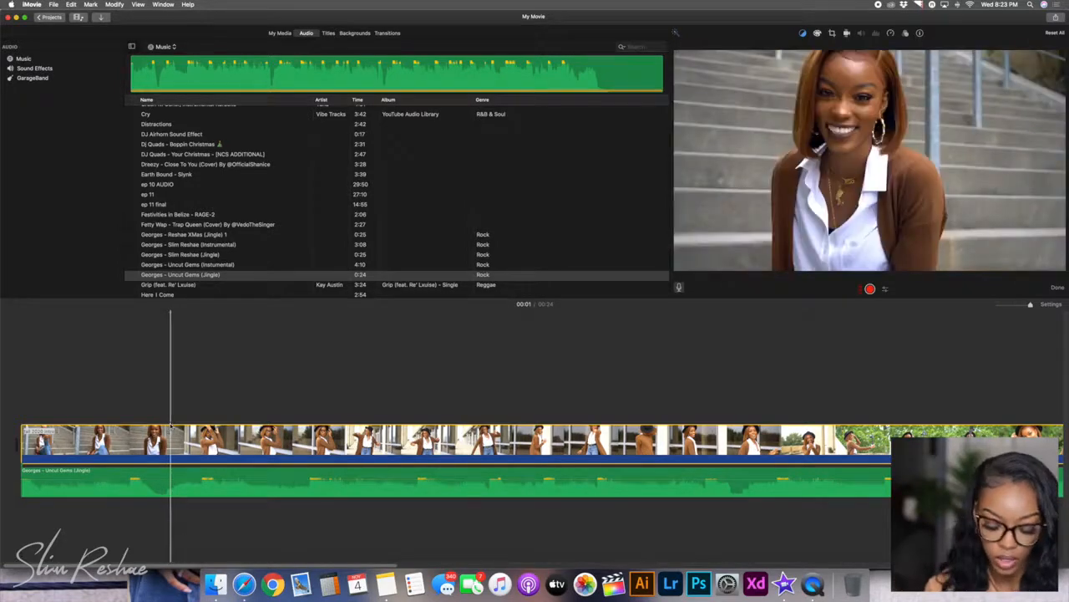
key("super+b")
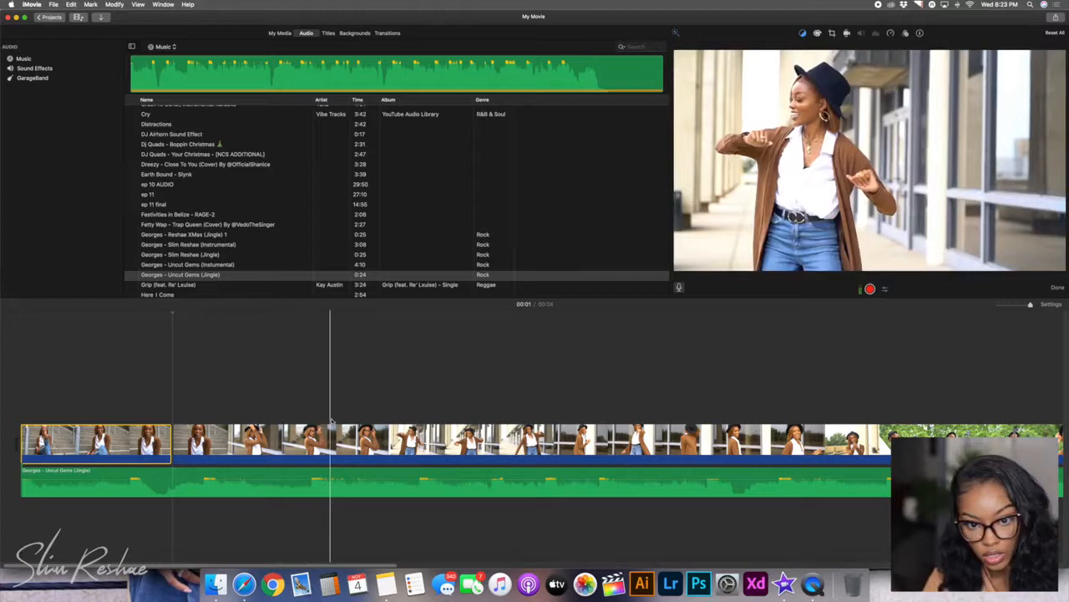
left_click(324, 421)
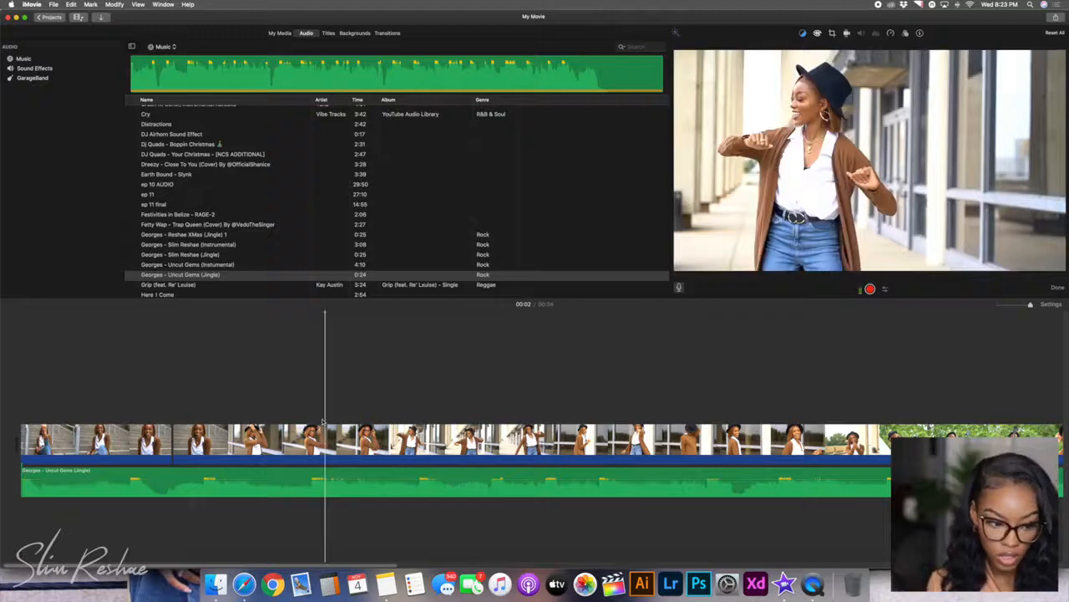
- Delete the short video piece between the two cuts and play the movie across the new cut
left_click(292, 452)
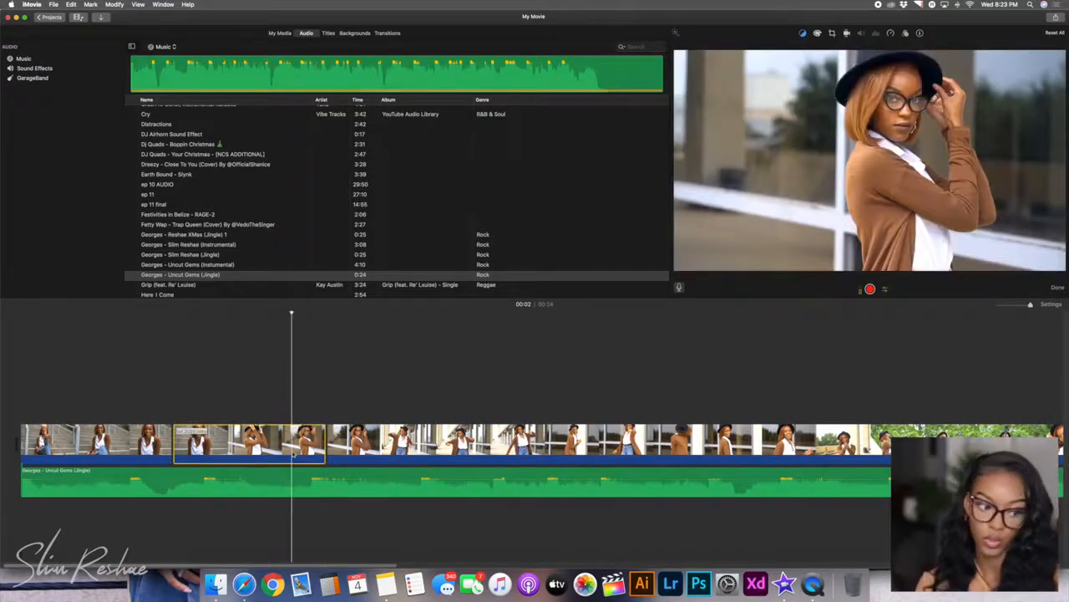
key("Delete")
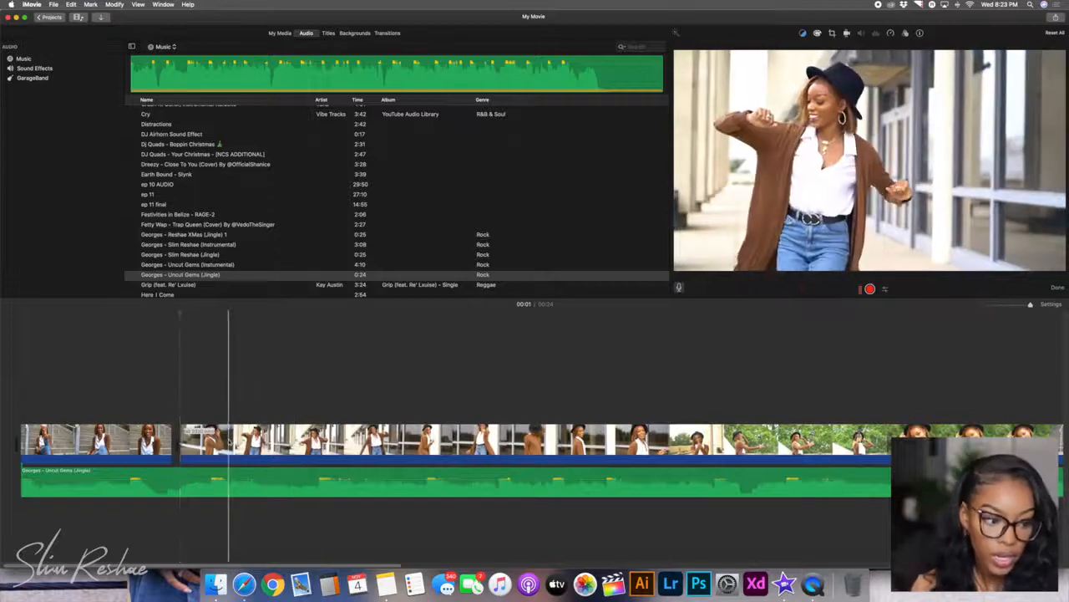
left_click(75, 412)
key("space")
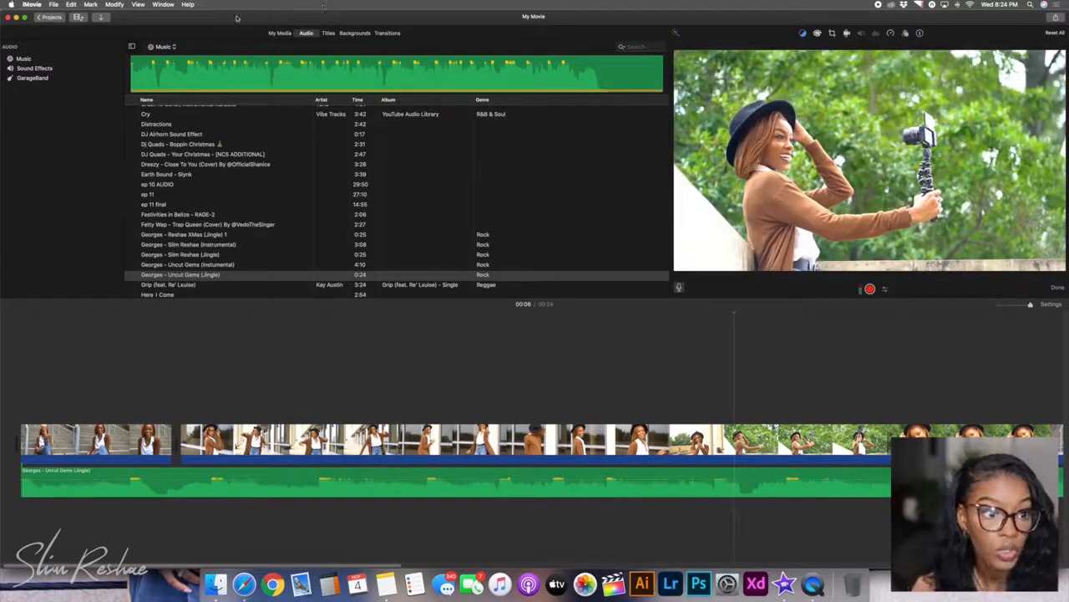
- Try a Cross Zoom transition between the first two video clips and play through it
left_click(390, 33)
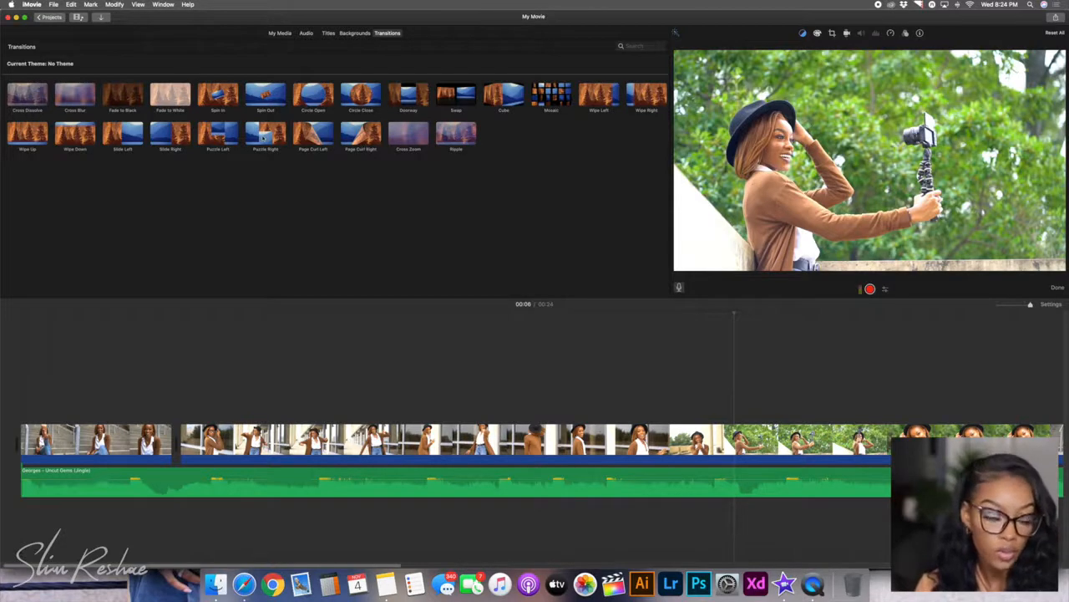
left_click_drag(408, 138, 122, 440)
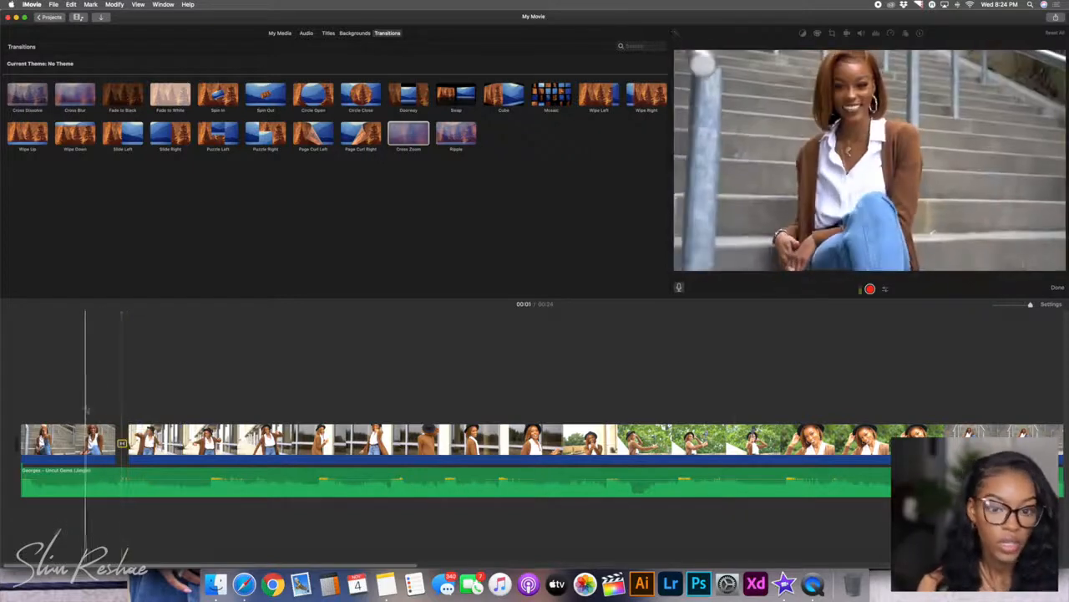
key("space")
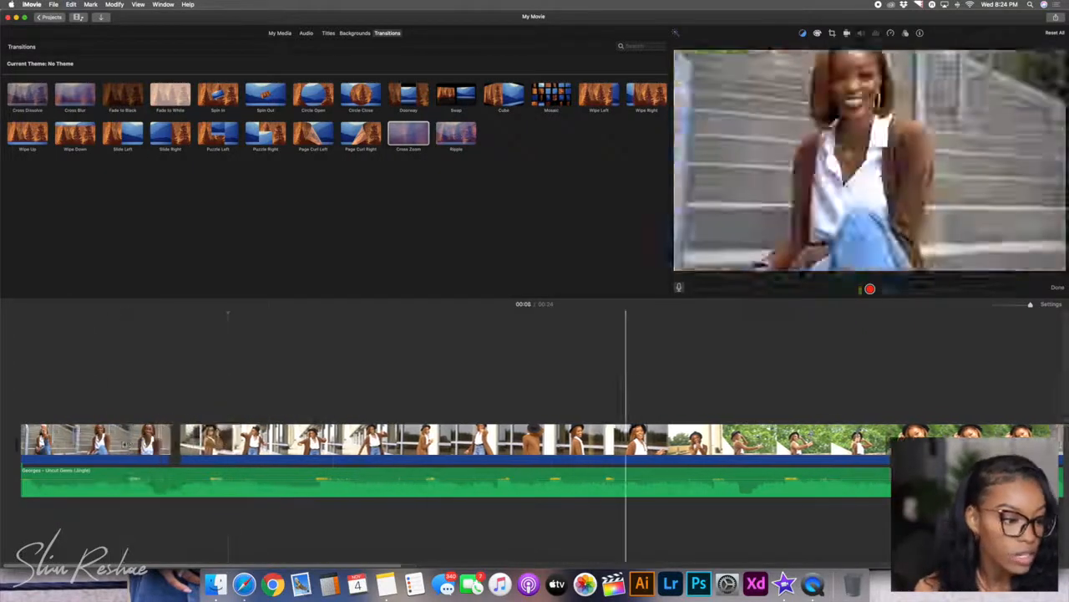
- Add a Cross Blur transition between the first two video clips and play through it
left_click_drag(75, 97, 120, 418)
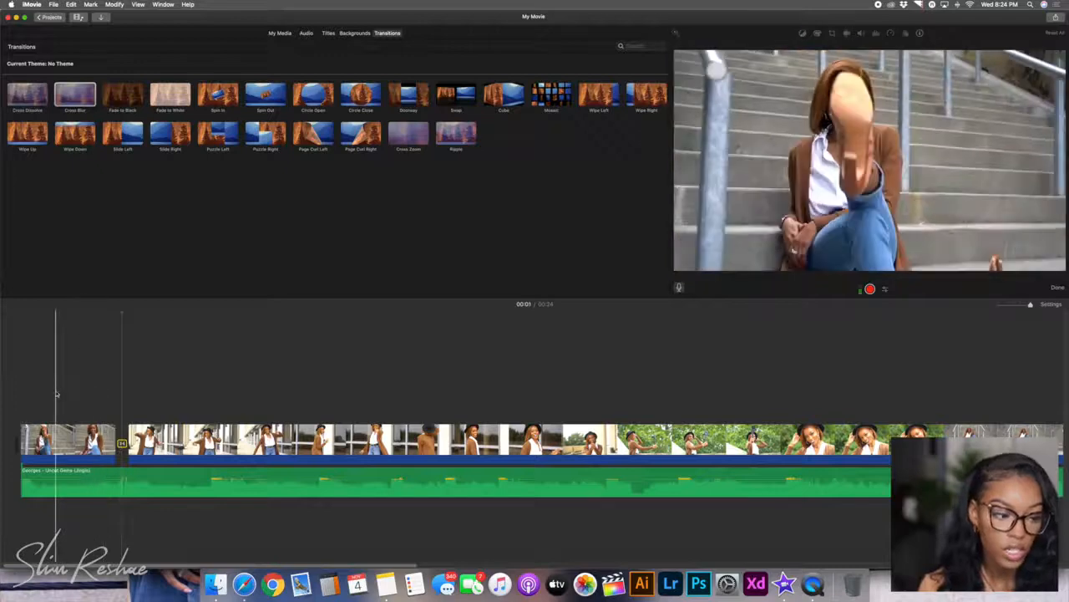
key("space")
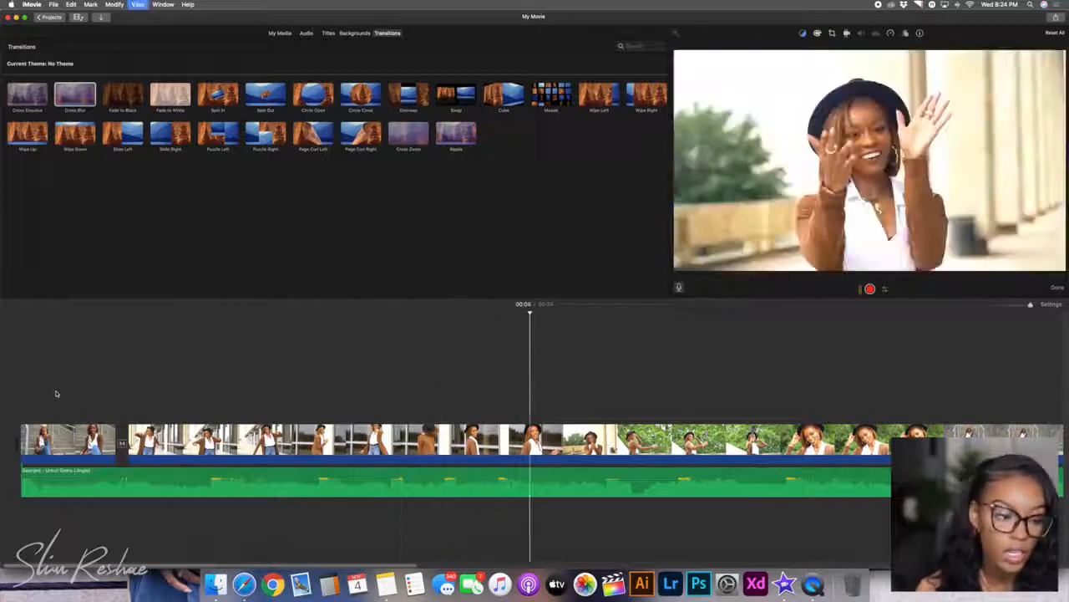
- Shorten the Cross Blur transition by adjusting the adjoining clip edge, preview it, and fine-tune the edge
scroll(75, 341, "right", 1)
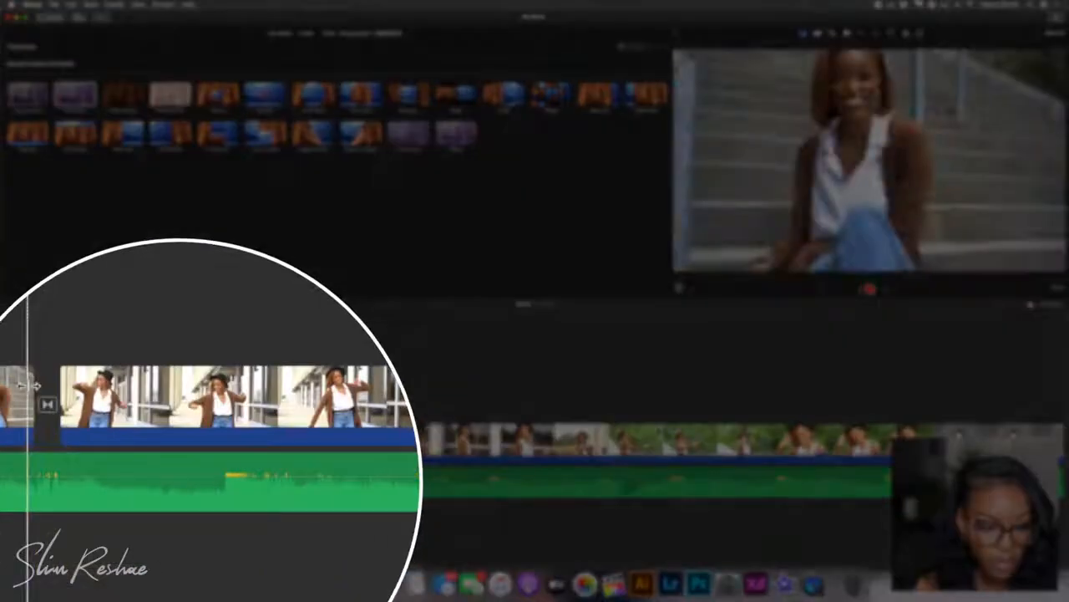
left_click_drag(107, 435, 111, 435)
left_click_drag(41, 386, 131, 440)
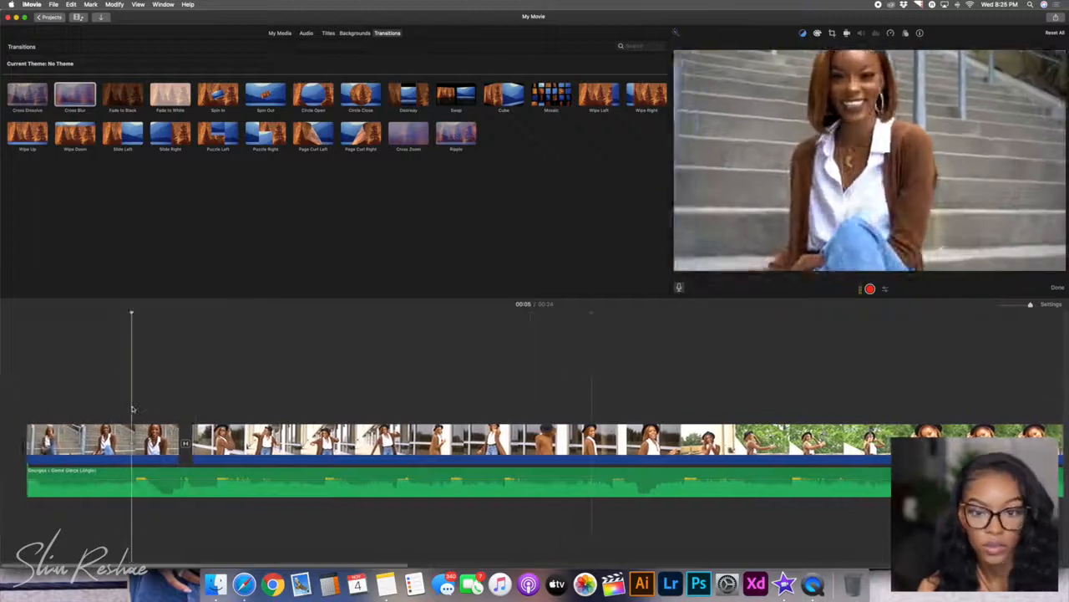
key("space")
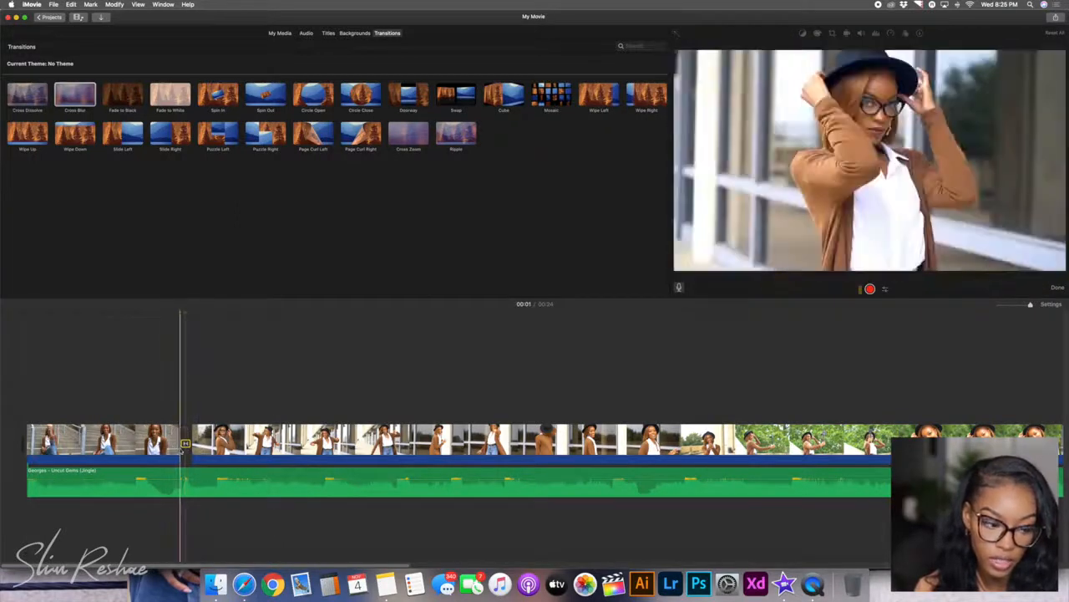
left_click_drag(185, 444, 179, 444)
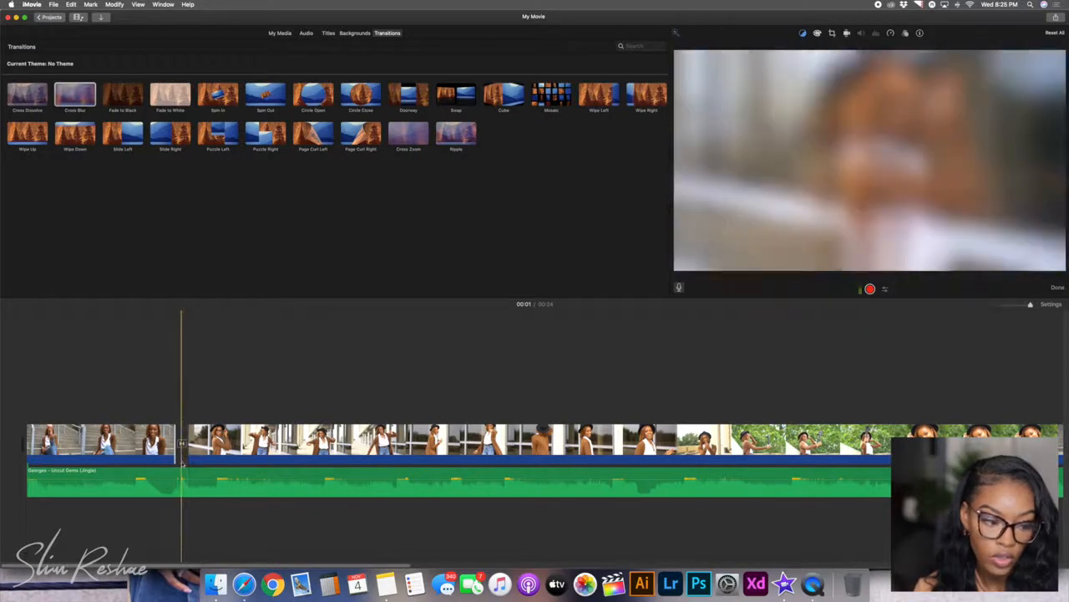
- Fine-tune the edges of the two clips adjoining the first Cross Blur transition, trimming and extending them in turn
left_click_drag(188, 458, 191, 458)
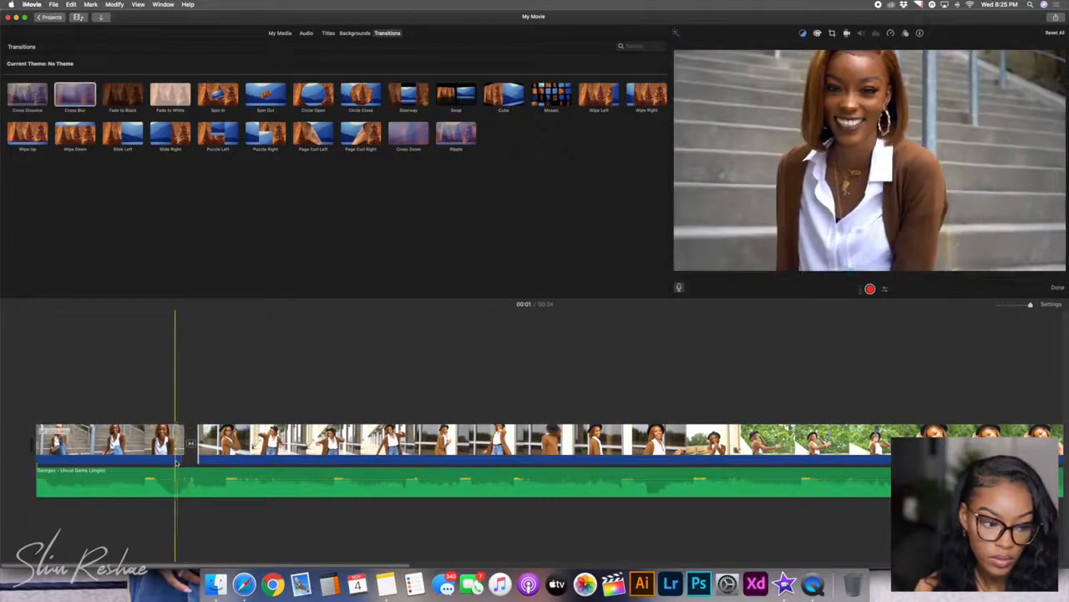
left_click_drag(187, 455, 177, 457)
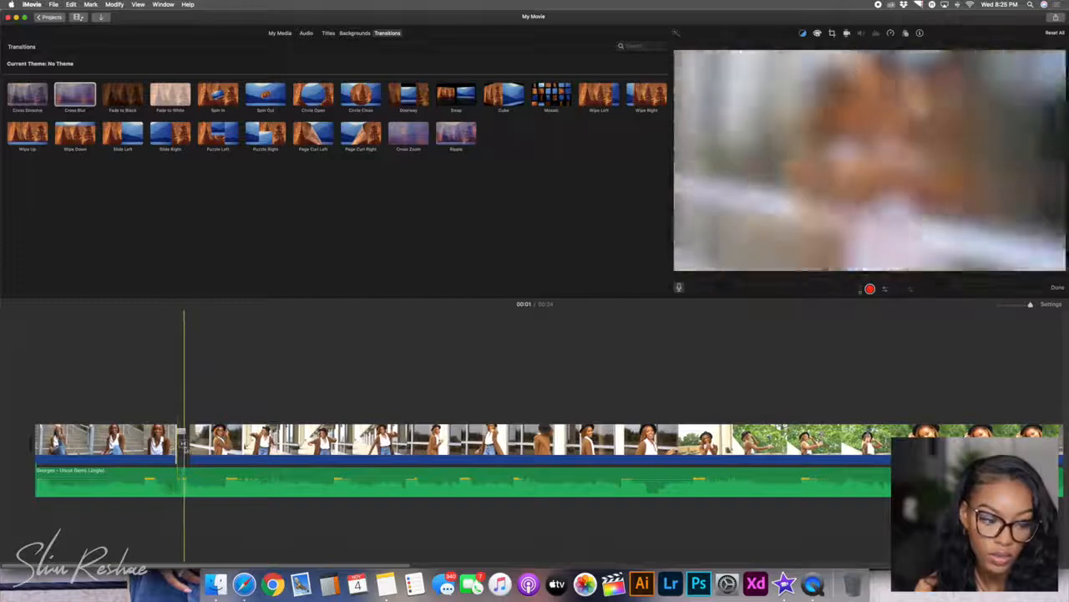
left_click_drag(177, 451, 163, 452)
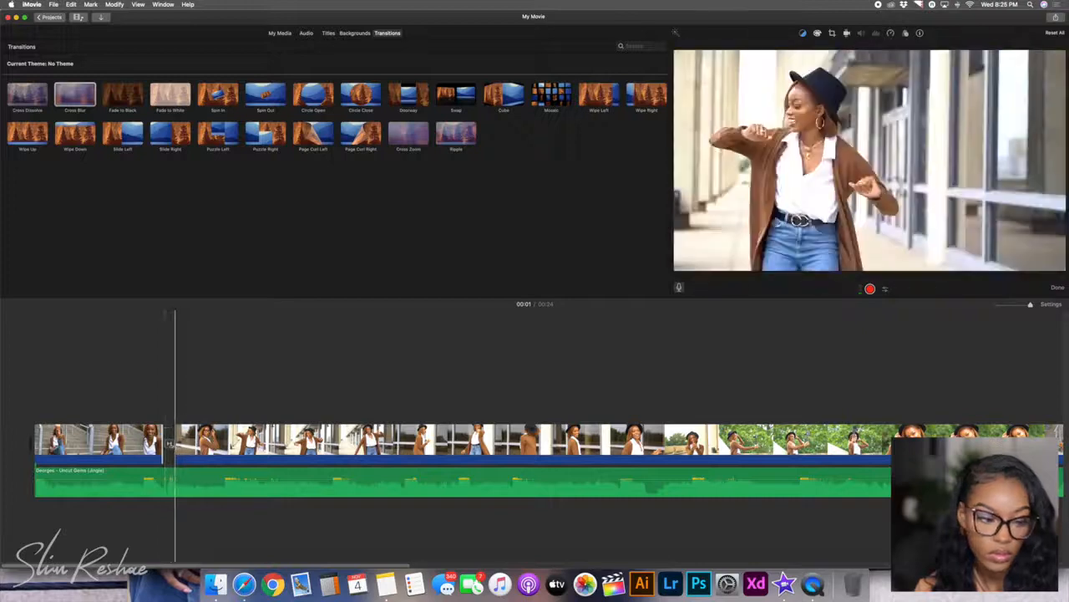
left_click_drag(174, 451, 191, 454)
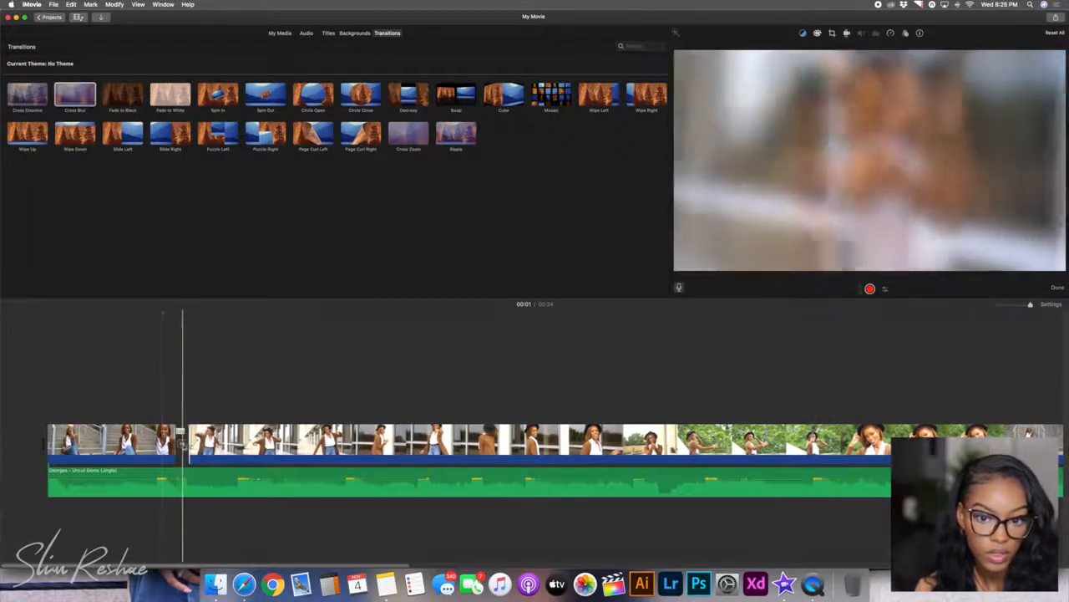
left_click_drag(190, 461, 201, 459)
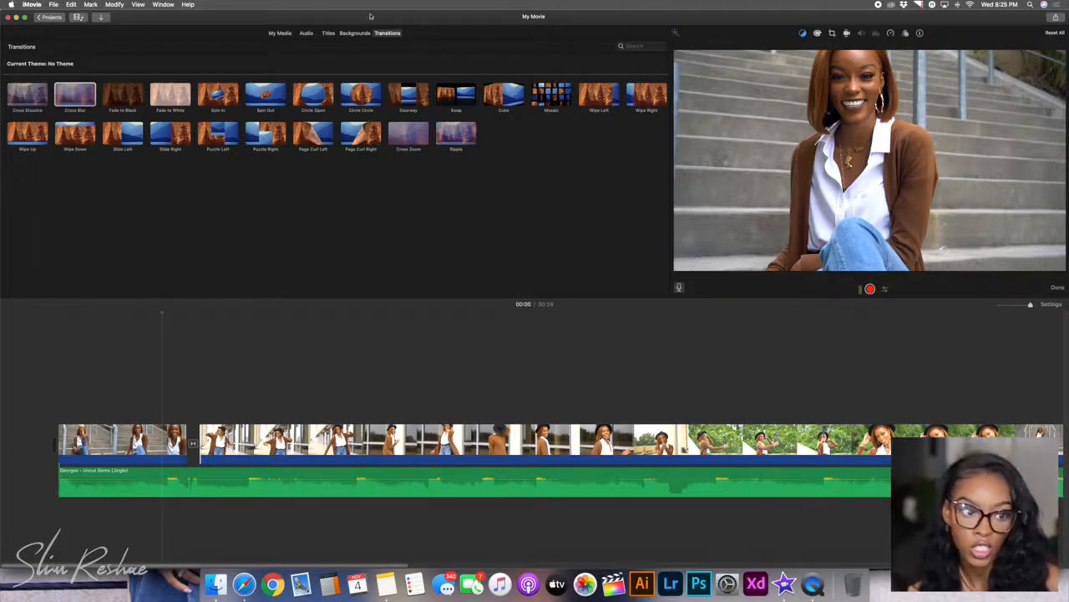
- Try a Red background after the last video clip and delete it again
left_click(352, 34)
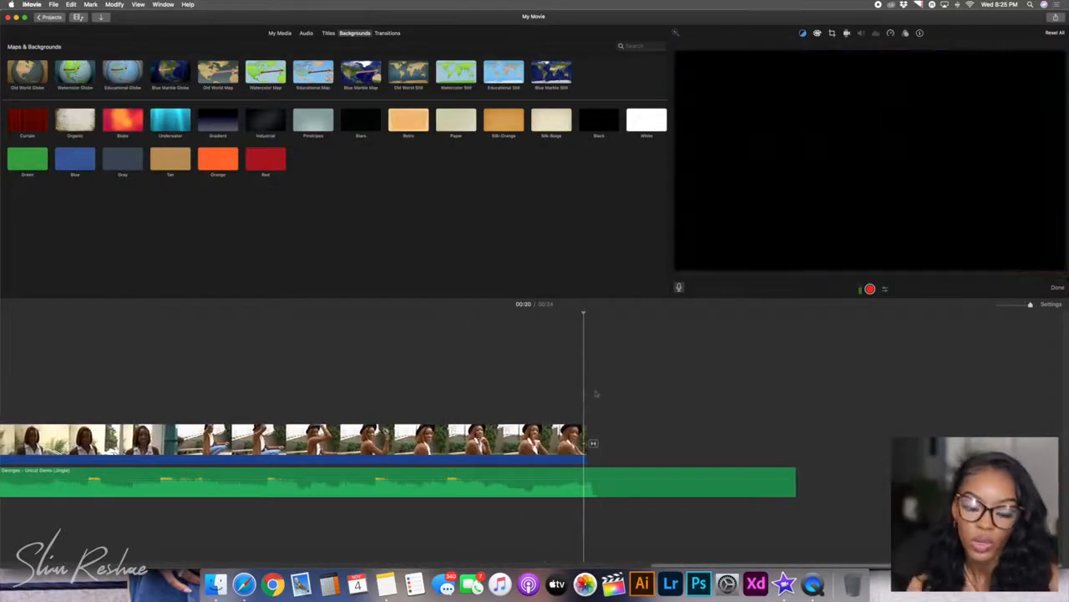
left_click(270, 162)
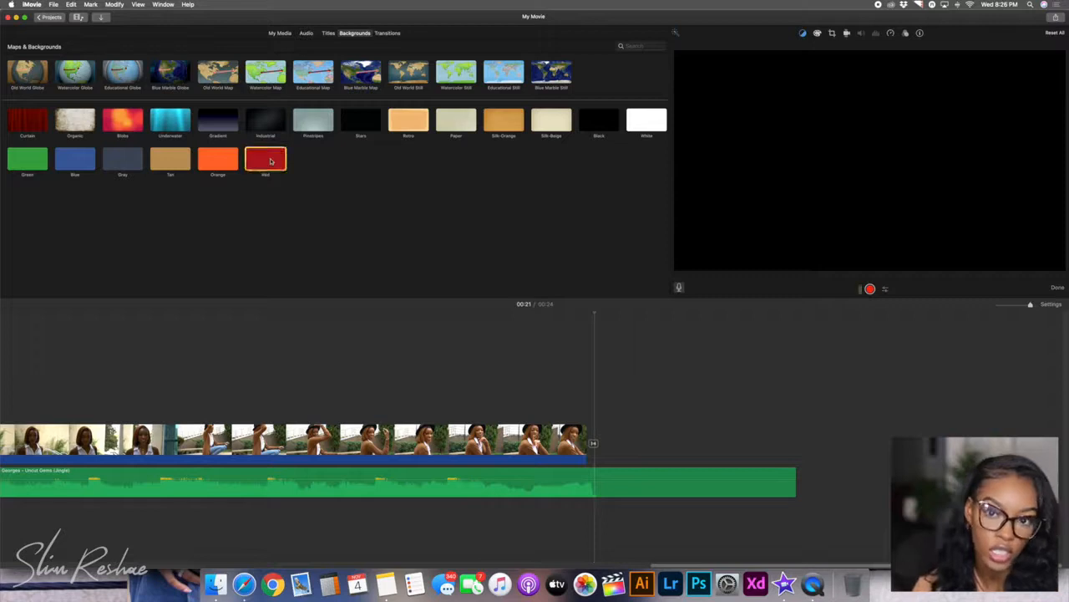
left_click_drag(271, 161, 633, 430)
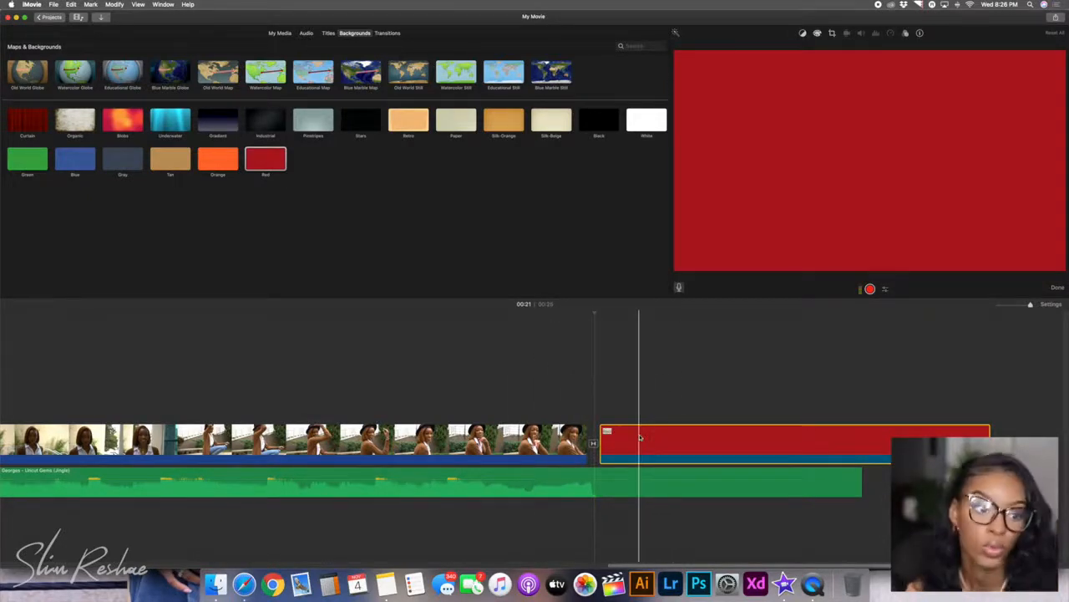
key("Delete")
- Add the Paper background after the last video clip and shorten it to about two thirds of its length
left_click_drag(477, 122, 608, 433)
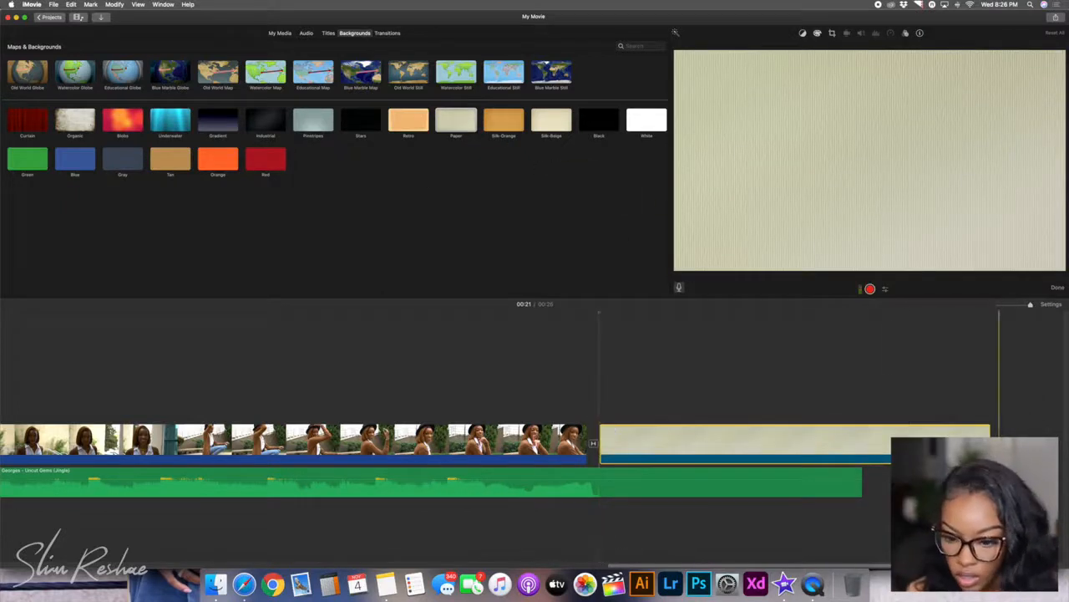
left_click_drag(990, 459, 858, 459)
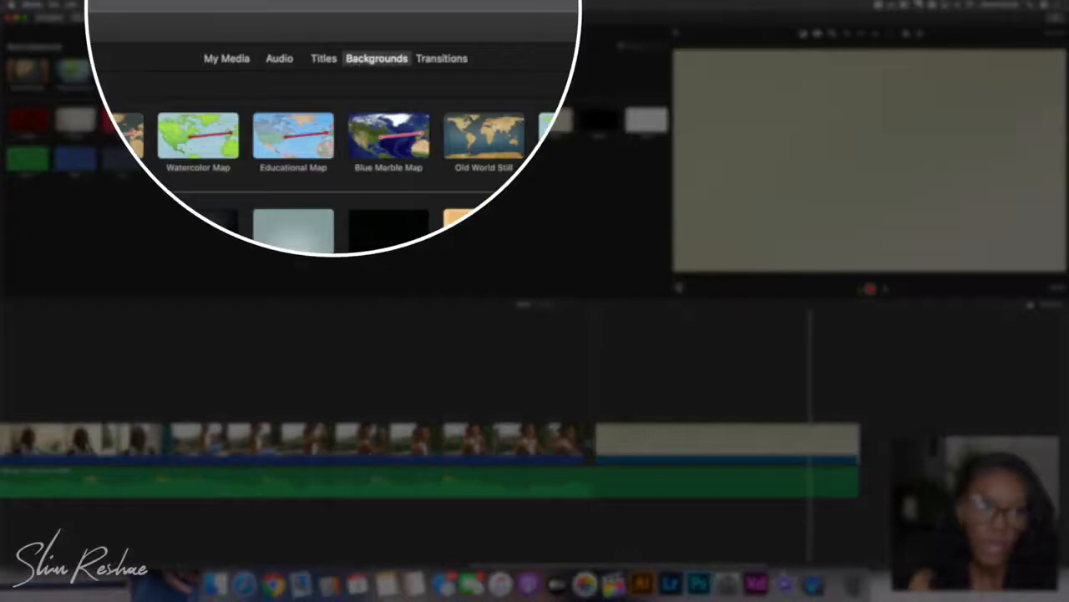
- Add a Standard title above the Paper background and trim its end to match the end of the background
left_click(324, 59)
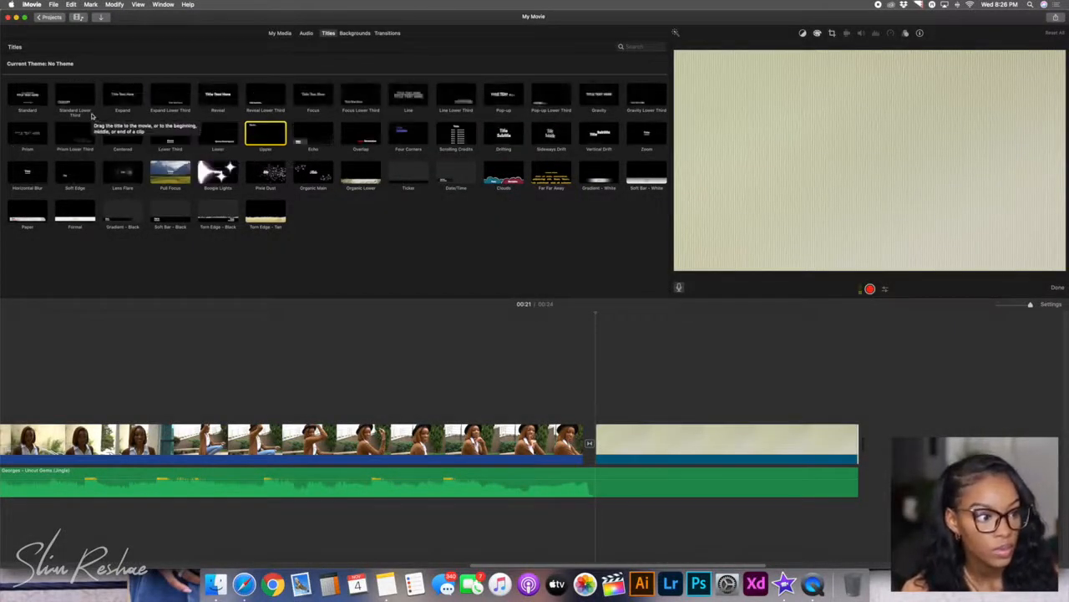
left_click(38, 101)
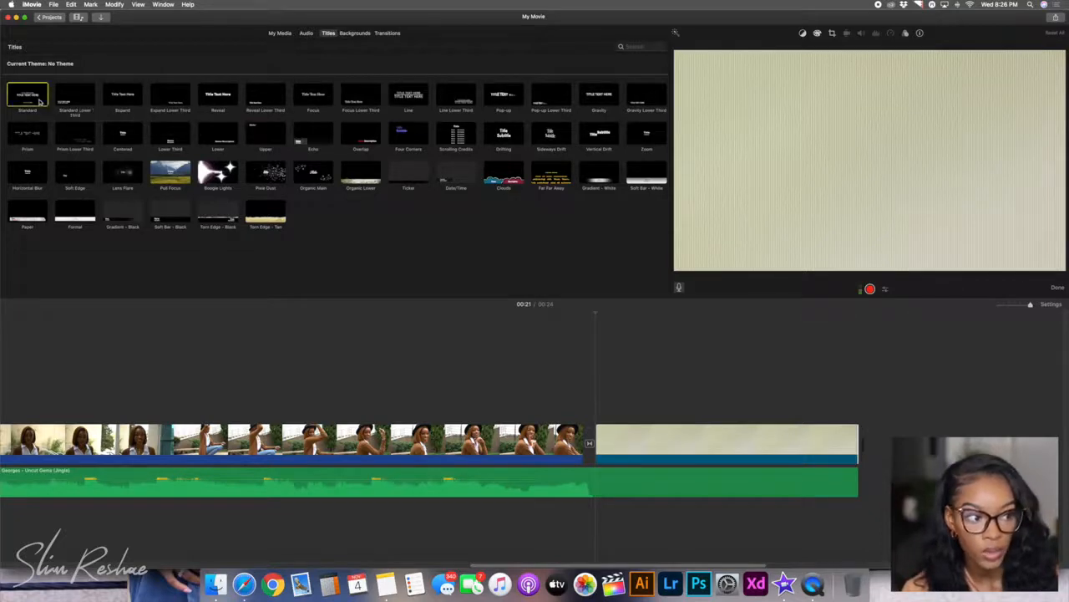
left_click_drag(38, 101, 594, 386)
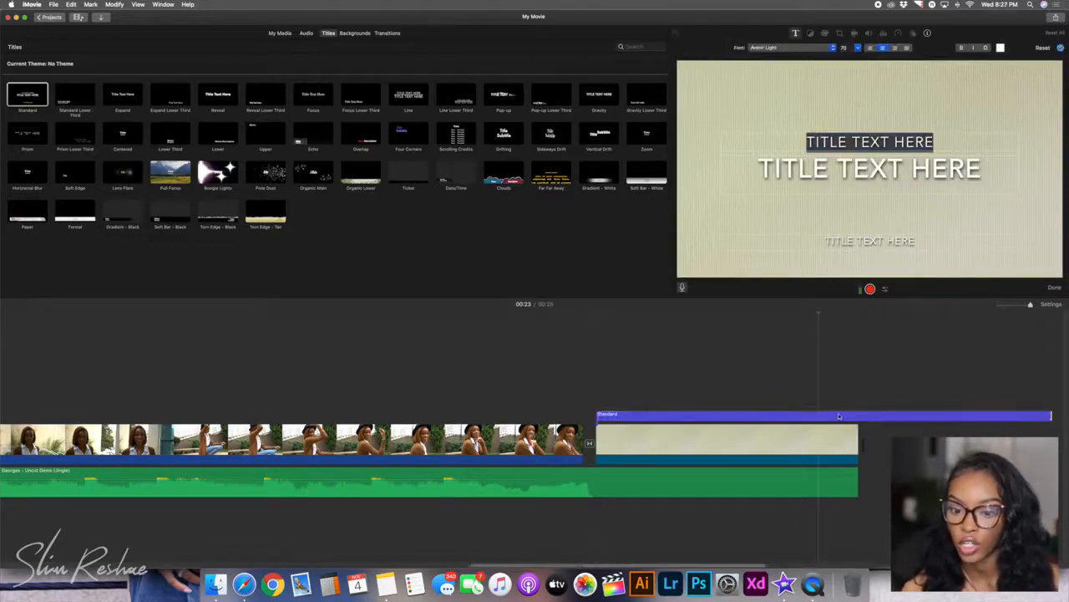
left_click_drag(1049, 415, 858, 410)
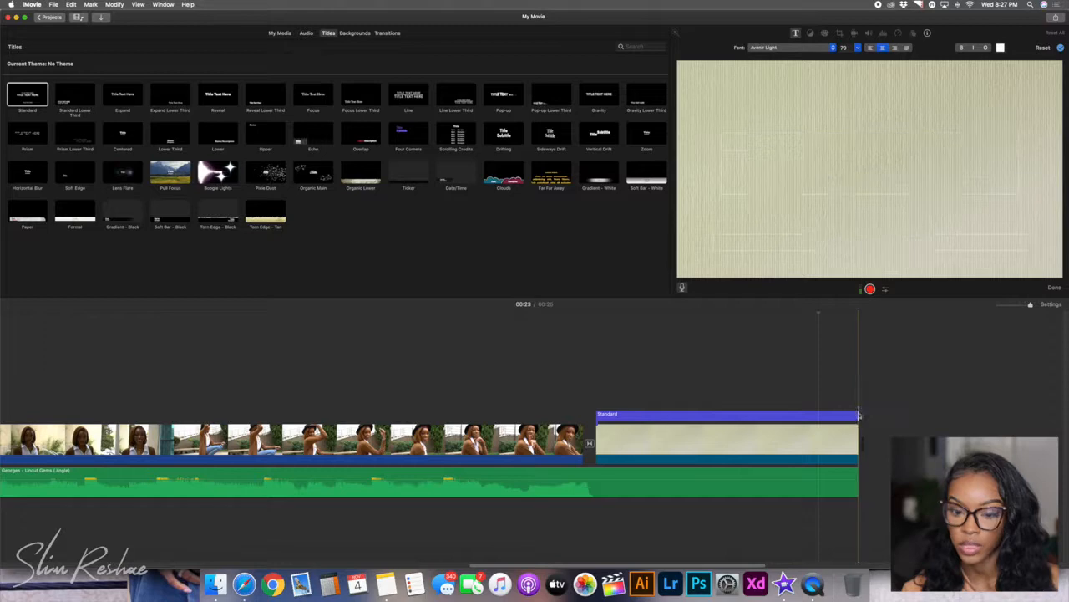
- Replace the title's top placeholder line with "SUBSCRIBE"
left_click(753, 396)
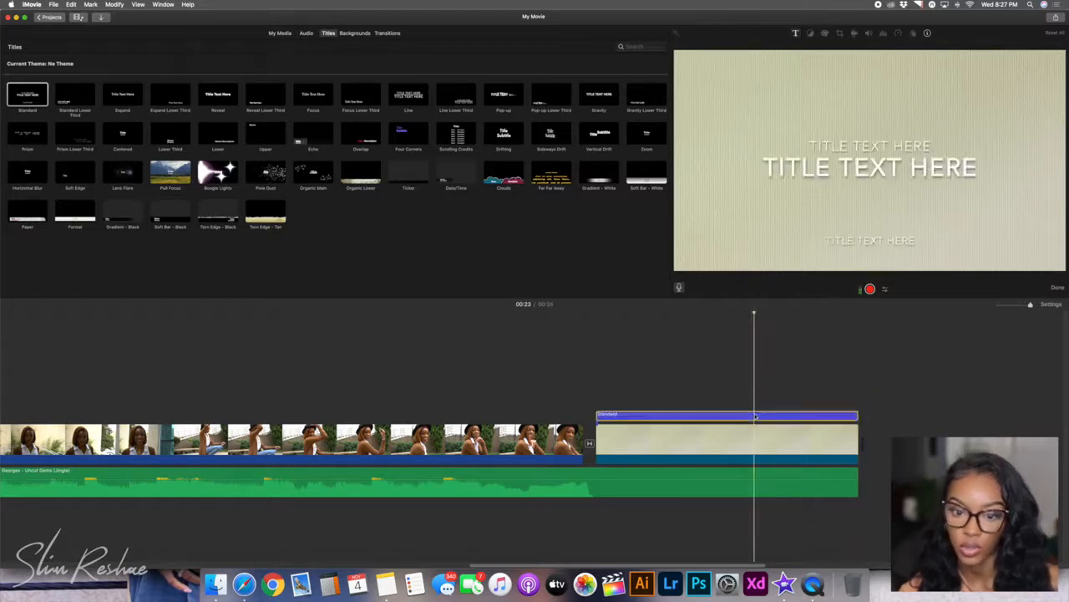
double_click(905, 147)
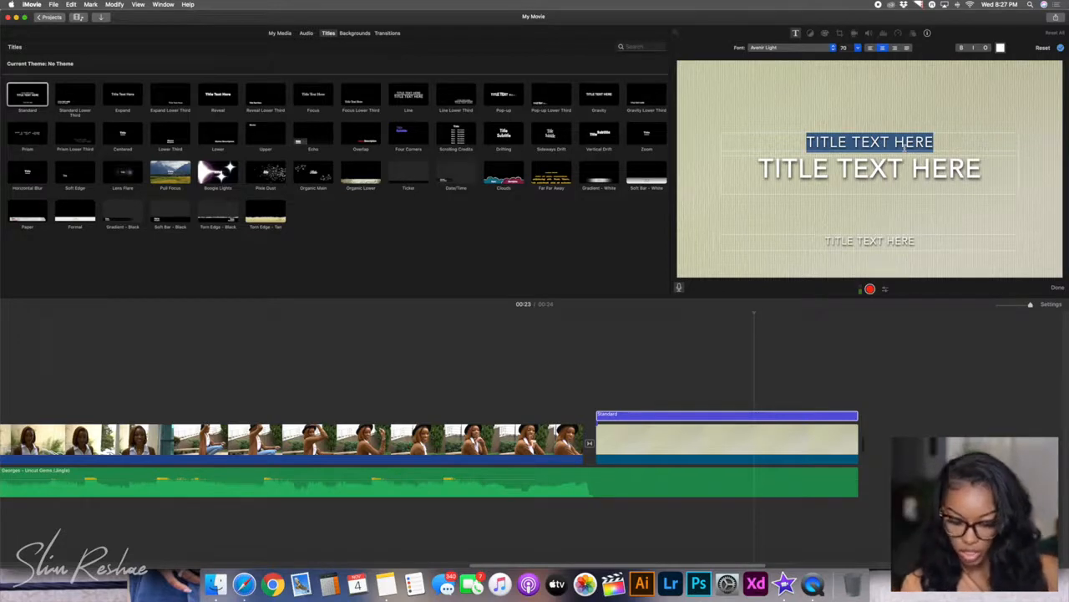
type("SUBSC")
key("BackSpace")
key("BackSpace")
key("BackSpace")
type("BSCRIBE")
- Replace the title's large middle placeholder line with "CHECK OUT MORE VIDEOS"
double_click(920, 171)
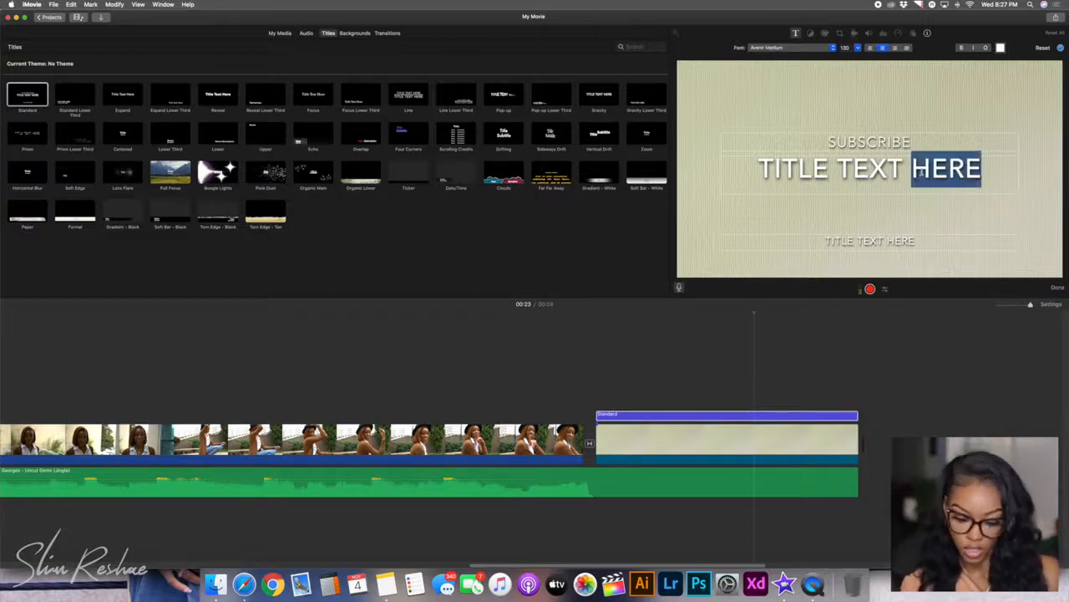
triple_click(919, 170)
type("CHECK OUT")
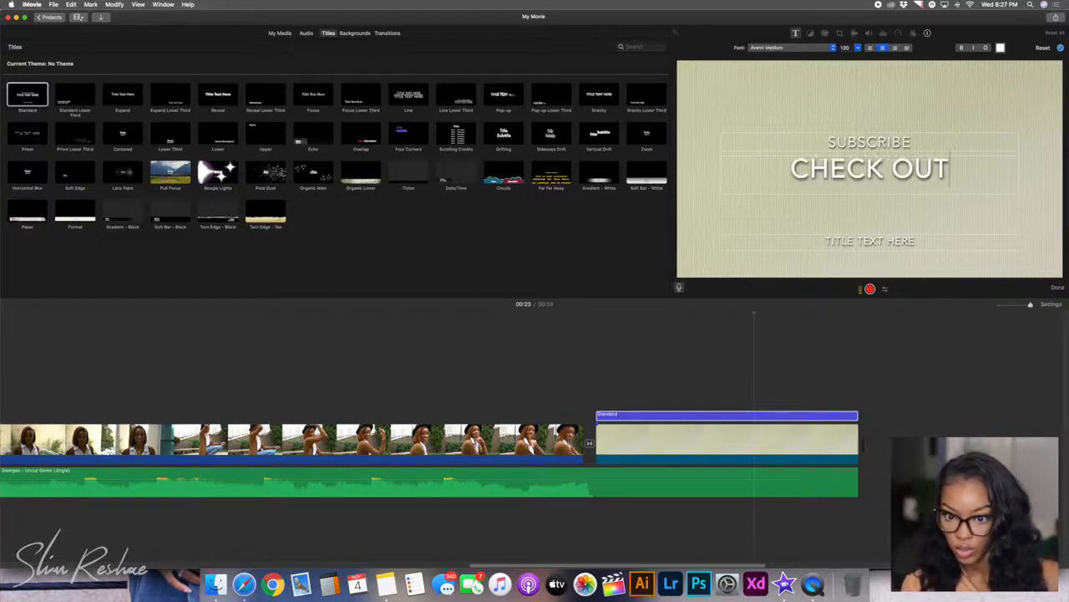
type(" MORE VIDEOS")
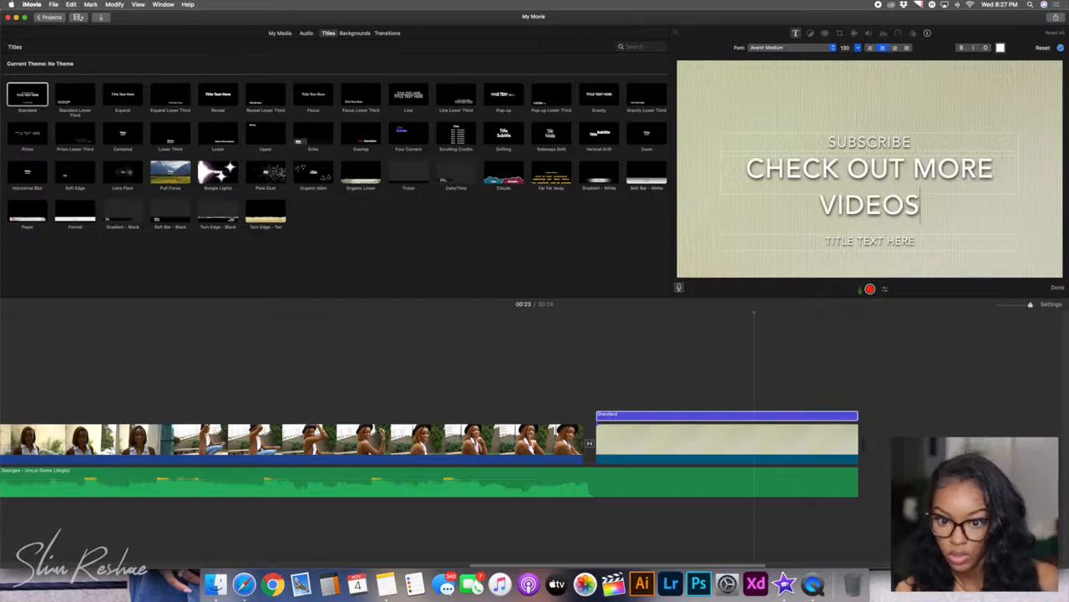
- Clear the placeholder text from the title's bottom line
left_click(927, 244)
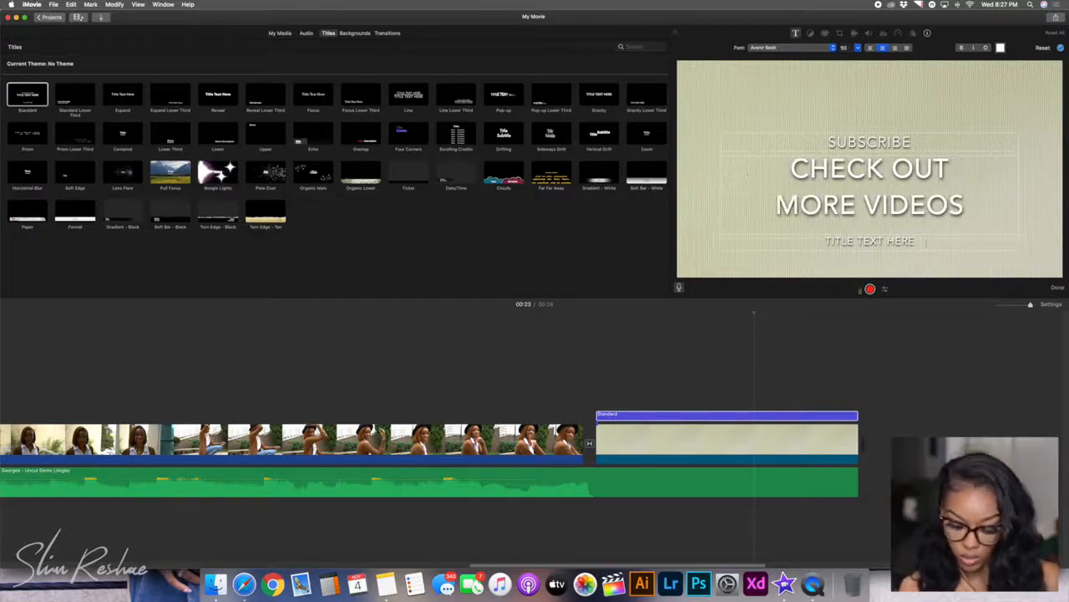
triple_click(926, 243)
type("V")
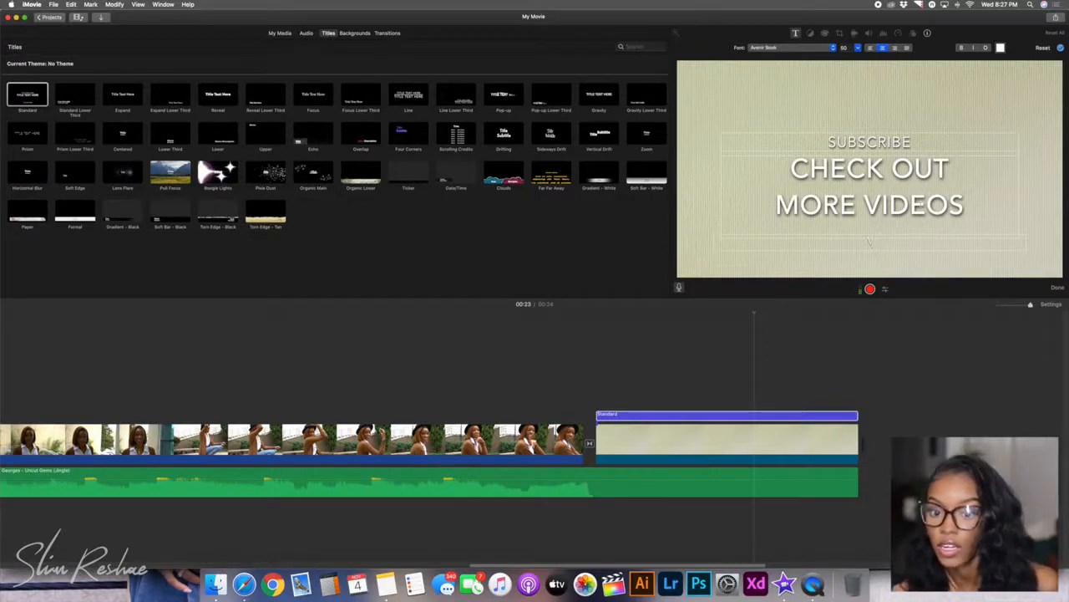
left_click(921, 207)
left_click(870, 242)
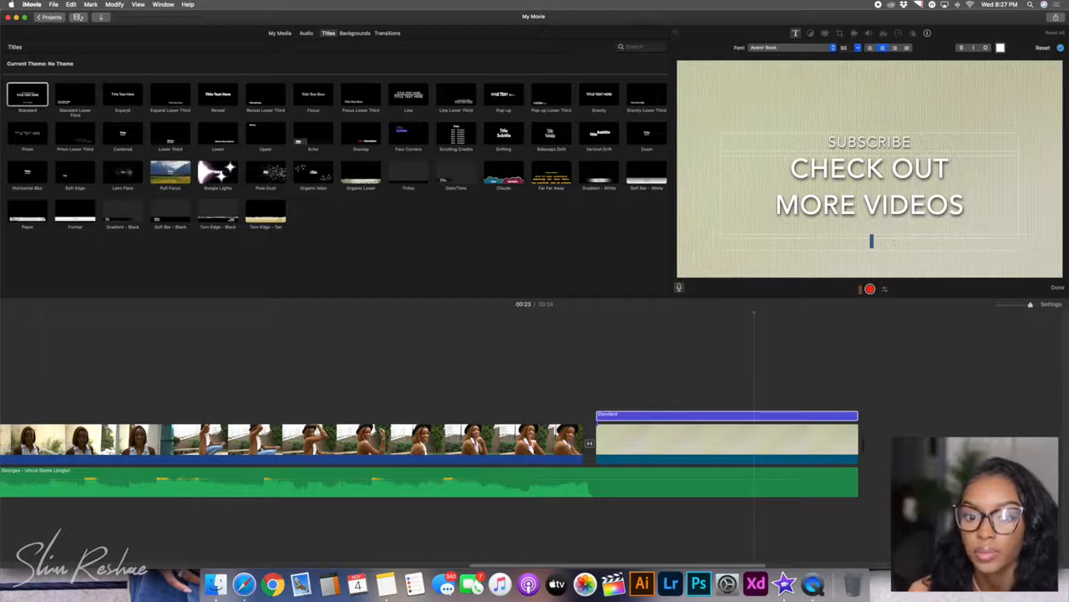
- Set the "CHECK OUT MORE VIDEOS" line to the Avenir Light font at size 80
left_click(922, 205)
left_click_drag(922, 206, 746, 170)
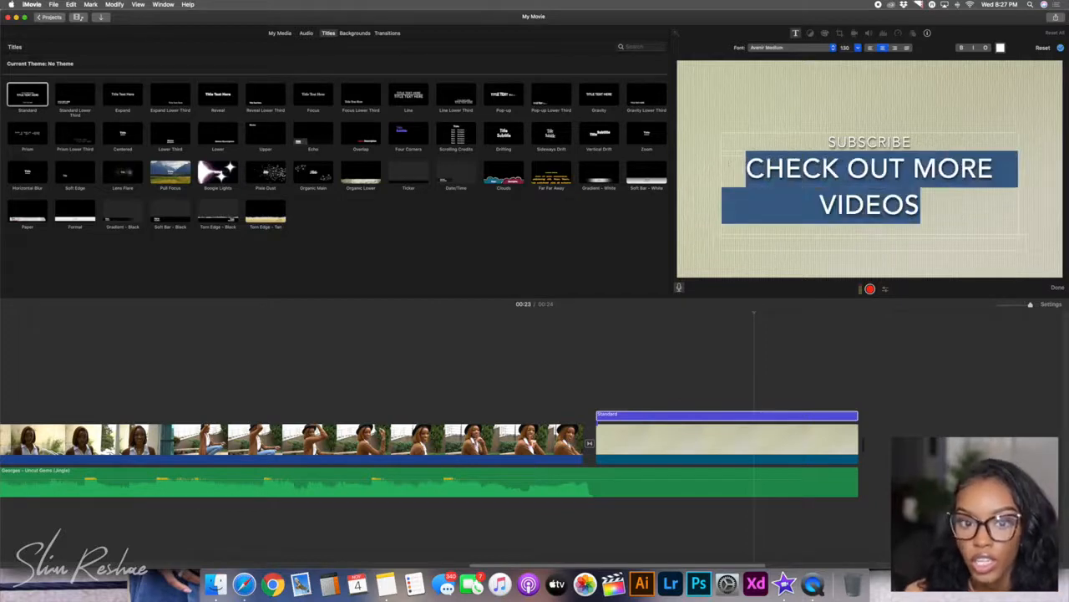
left_click(800, 48)
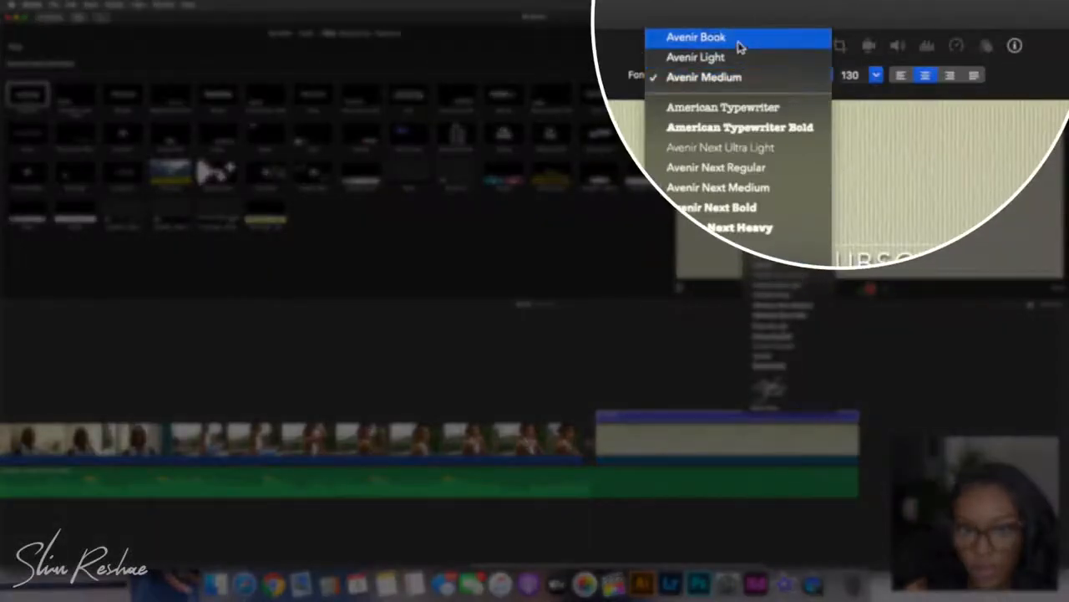
left_click(741, 56)
left_click(851, 75)
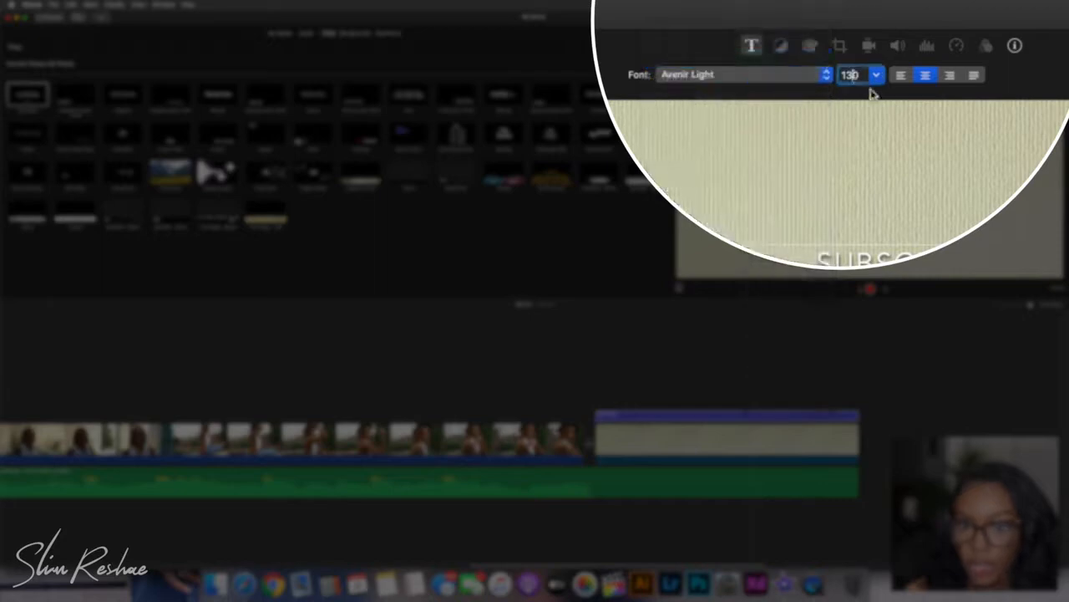
left_click_drag(861, 75, 743, 87)
type("80")
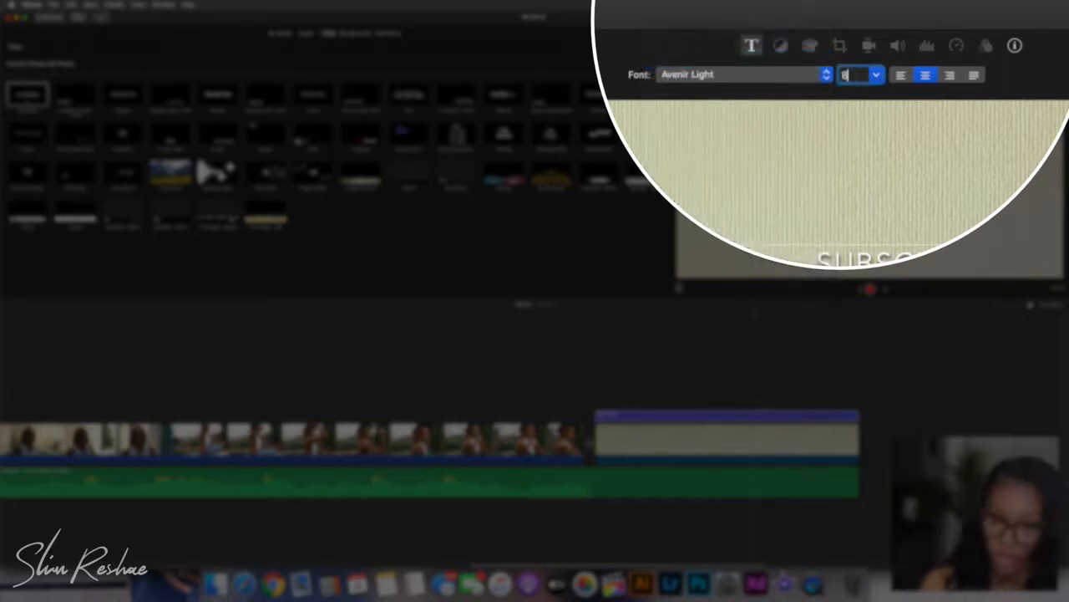
key("Return")
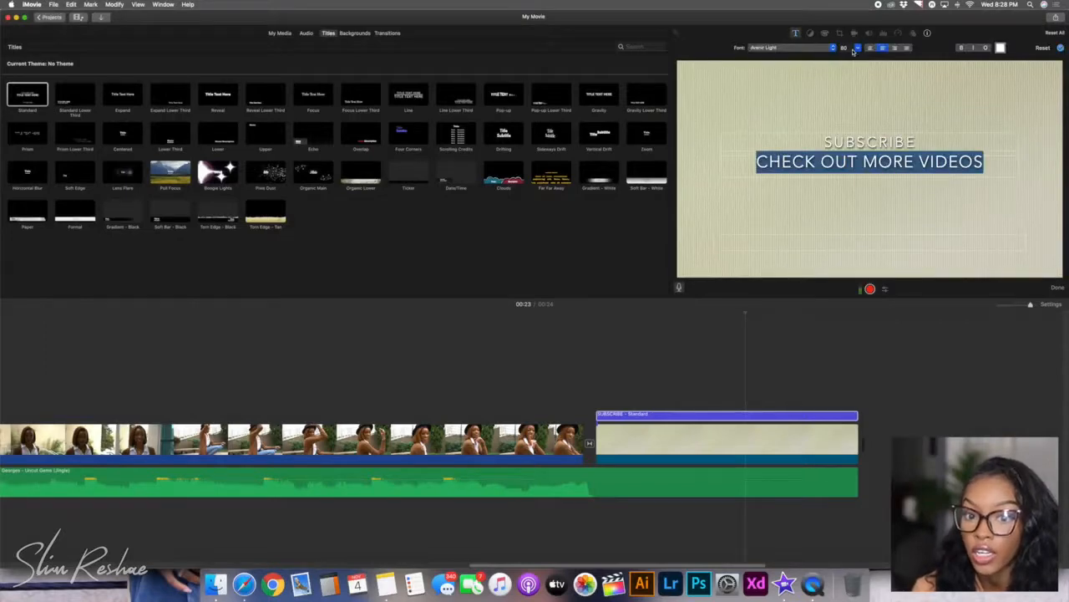
- Make the "CHECK OUT MORE VIDEOS" line bold and color it dark purple
left_click(963, 48)
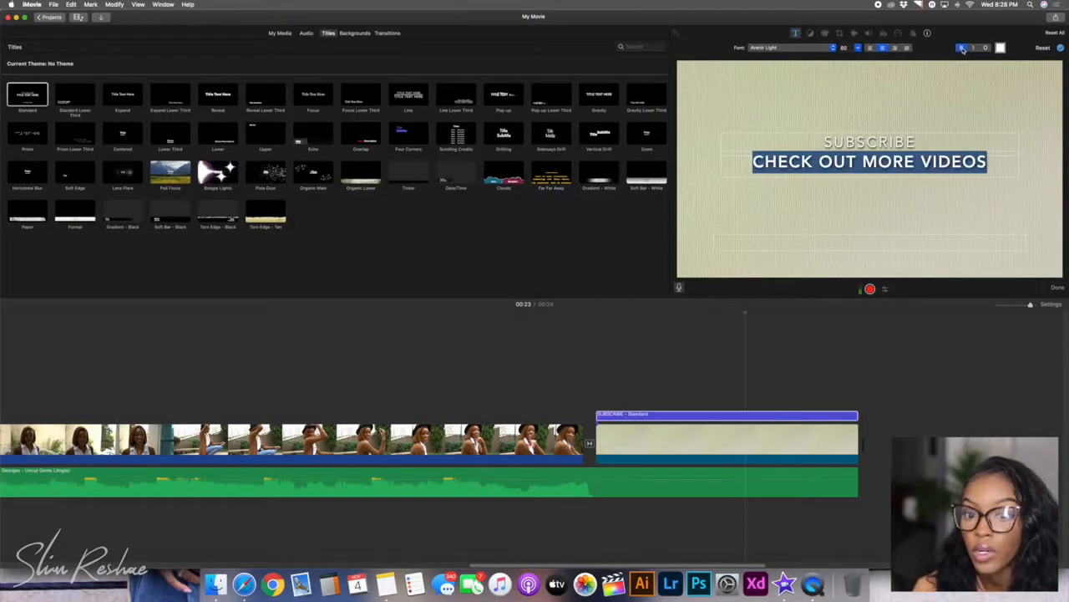
left_click(1001, 48)
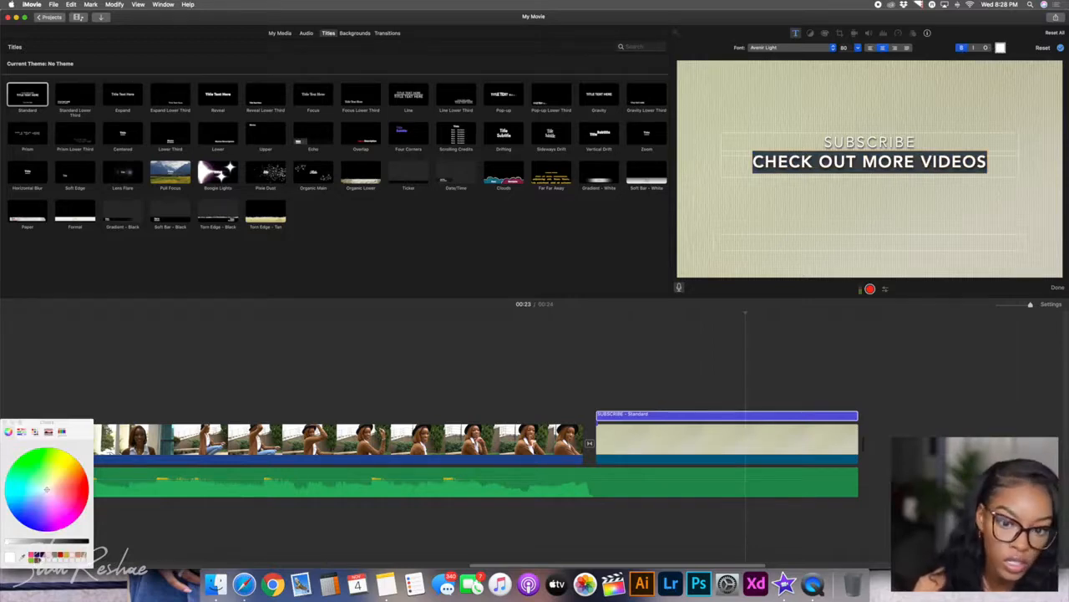
left_click(39, 557)
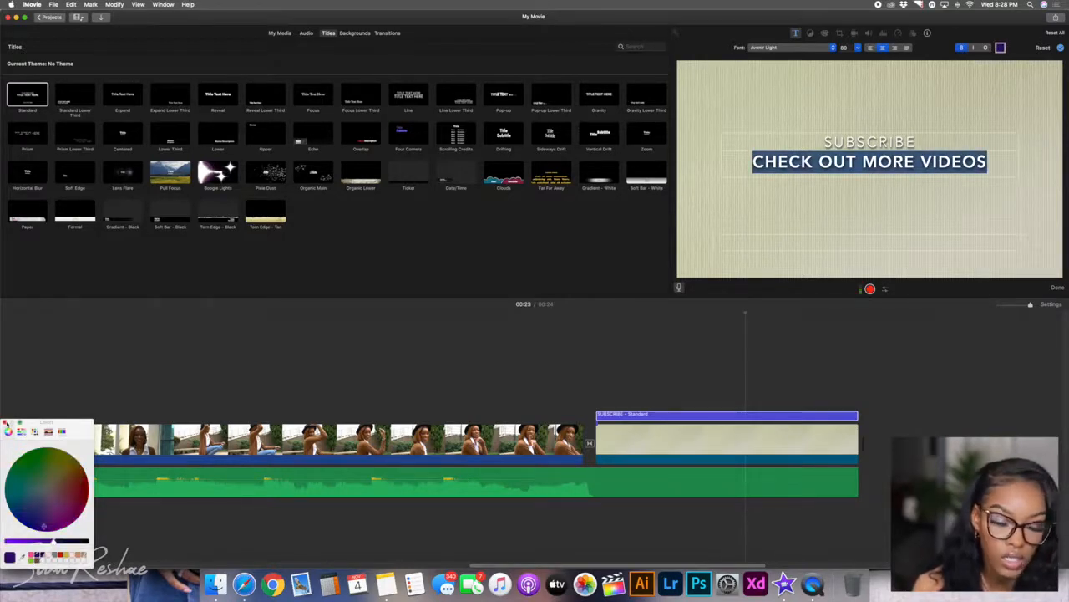
left_click(6, 422)
left_click(791, 213)
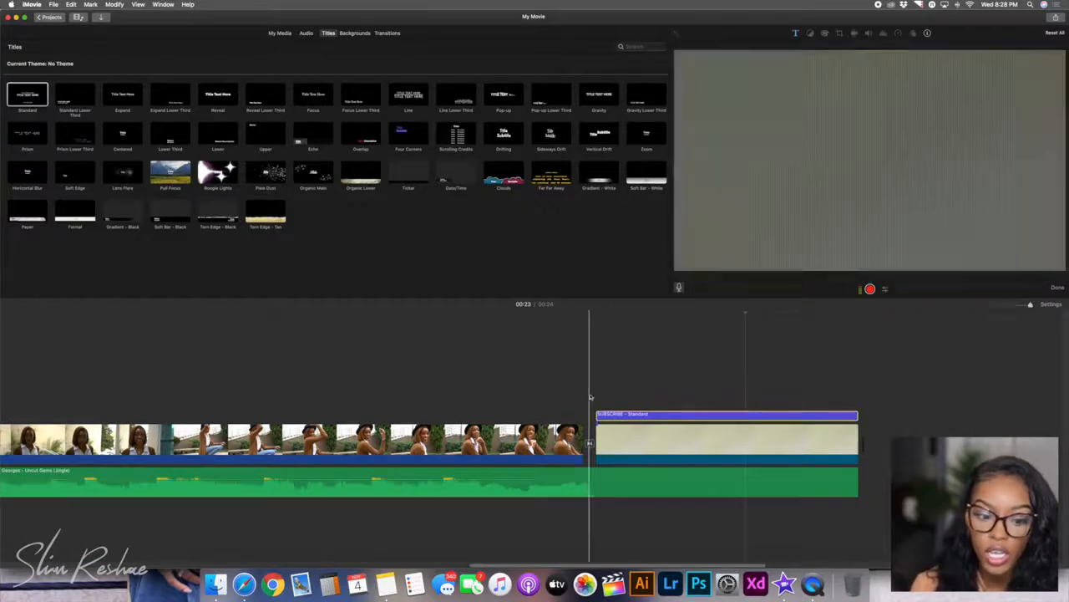
- Record a short voiceover from the beginning of the movie and stop the recording after about four seconds
scroll(589, 395, "left", 15)
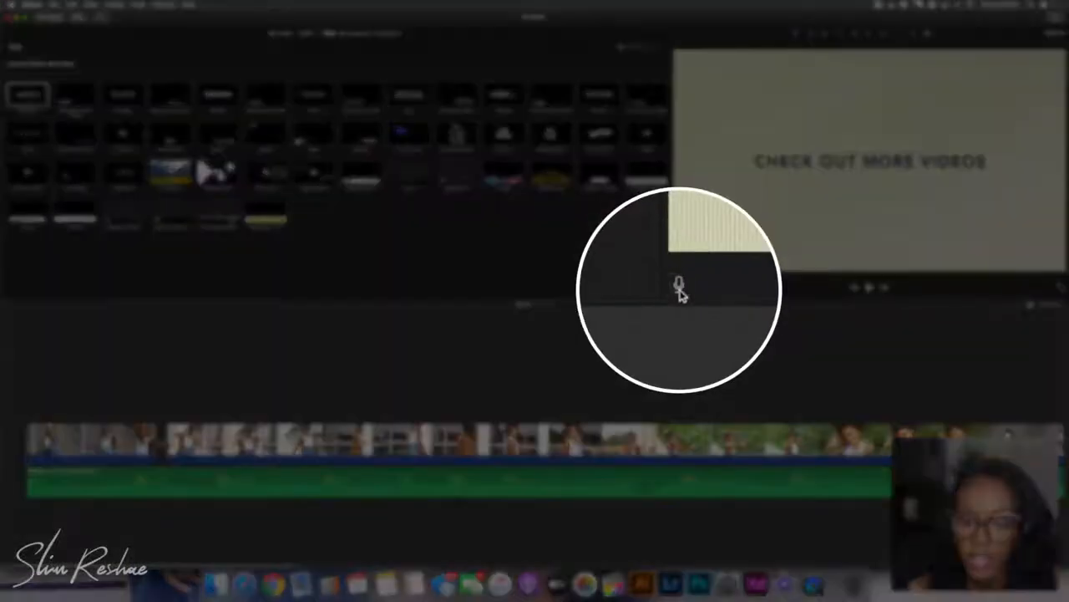
left_click(679, 286)
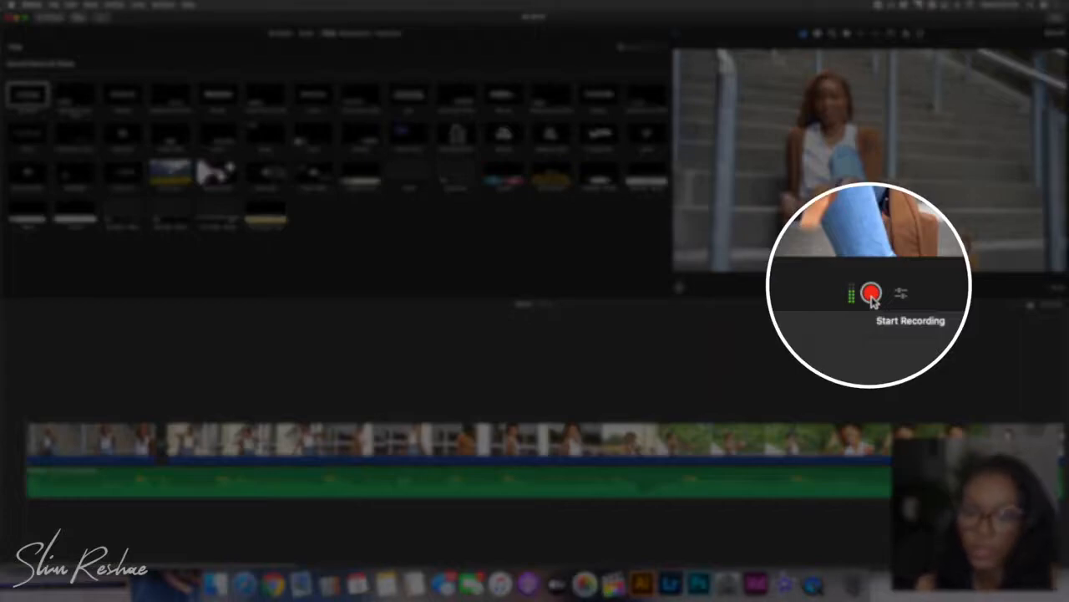
left_click(870, 293)
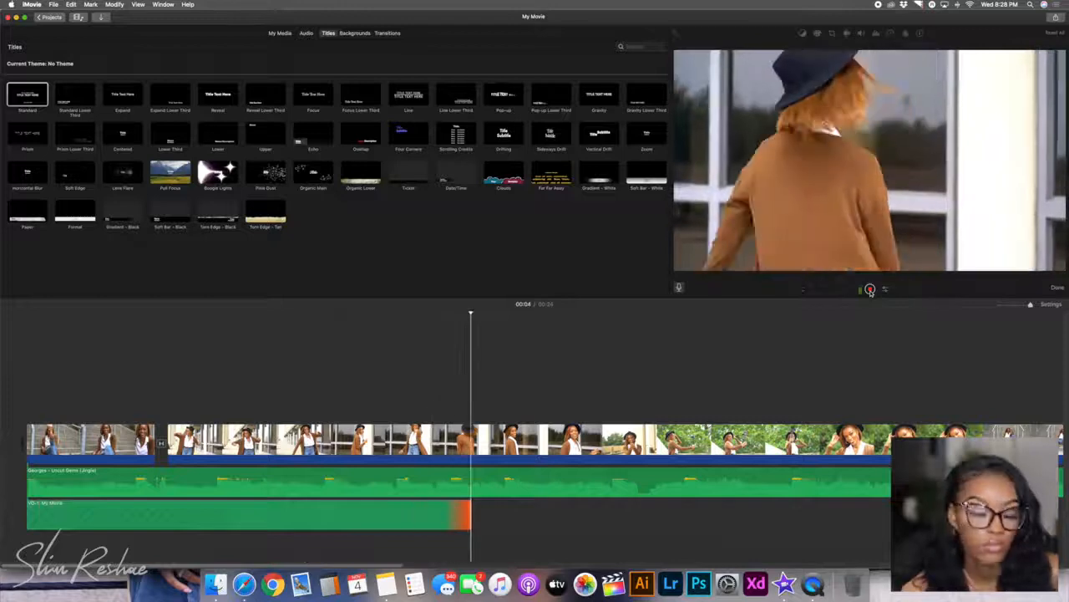
left_click(870, 289)
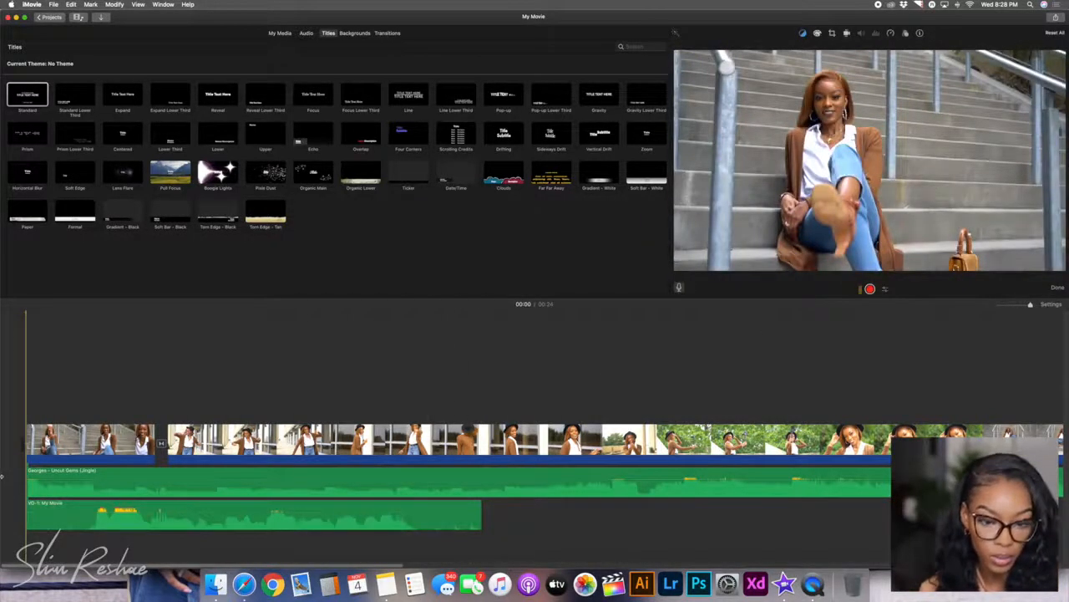
- Play back the recorded voiceover and open the voiceover clip's noise reduction and equalizer settings
key("space")
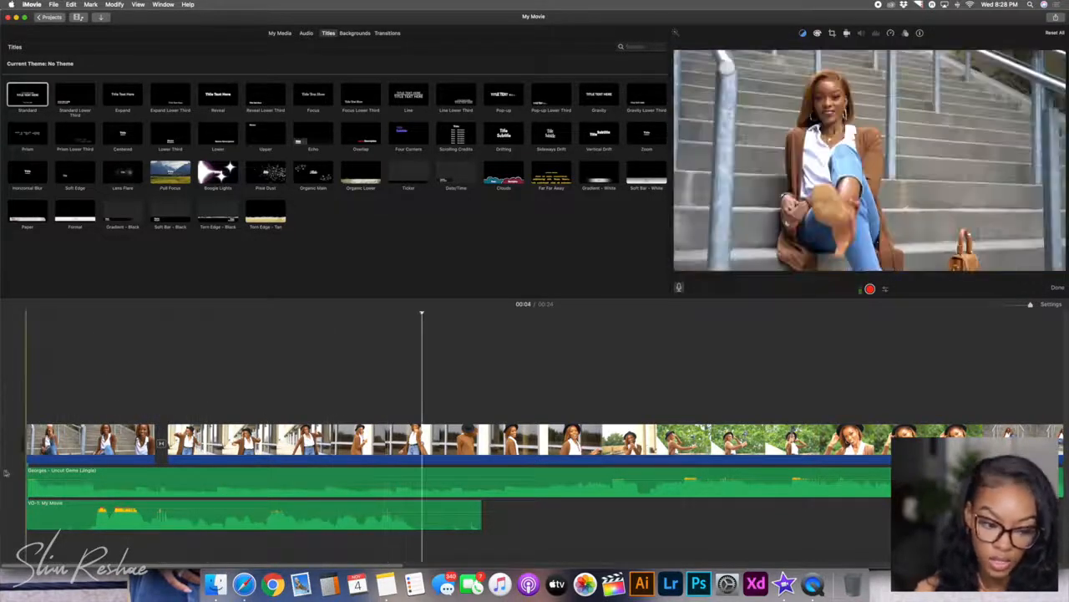
left_click(268, 524)
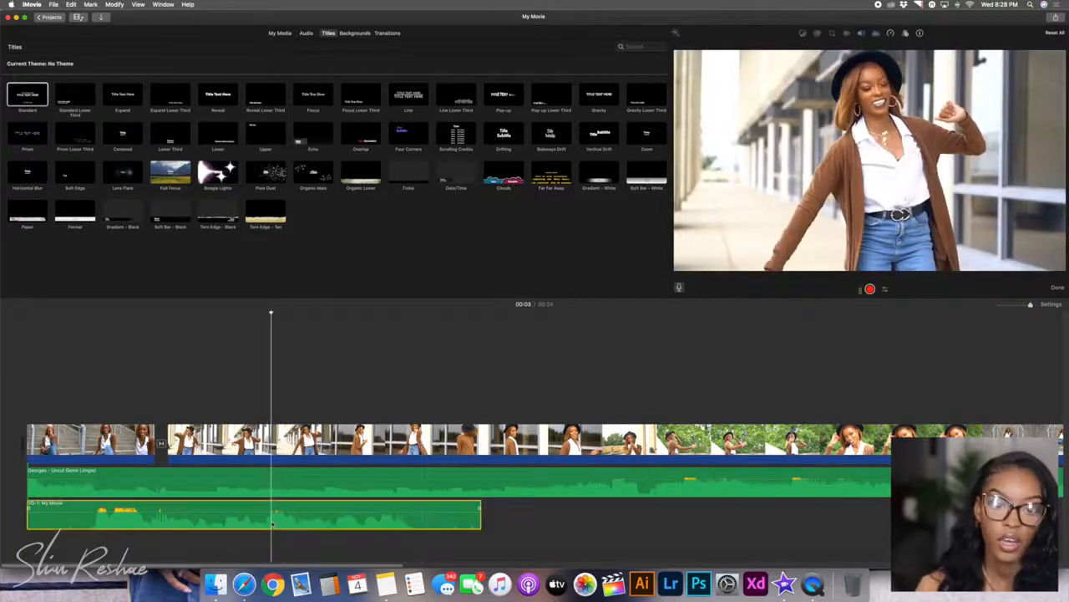
left_click(876, 33)
left_click(736, 49)
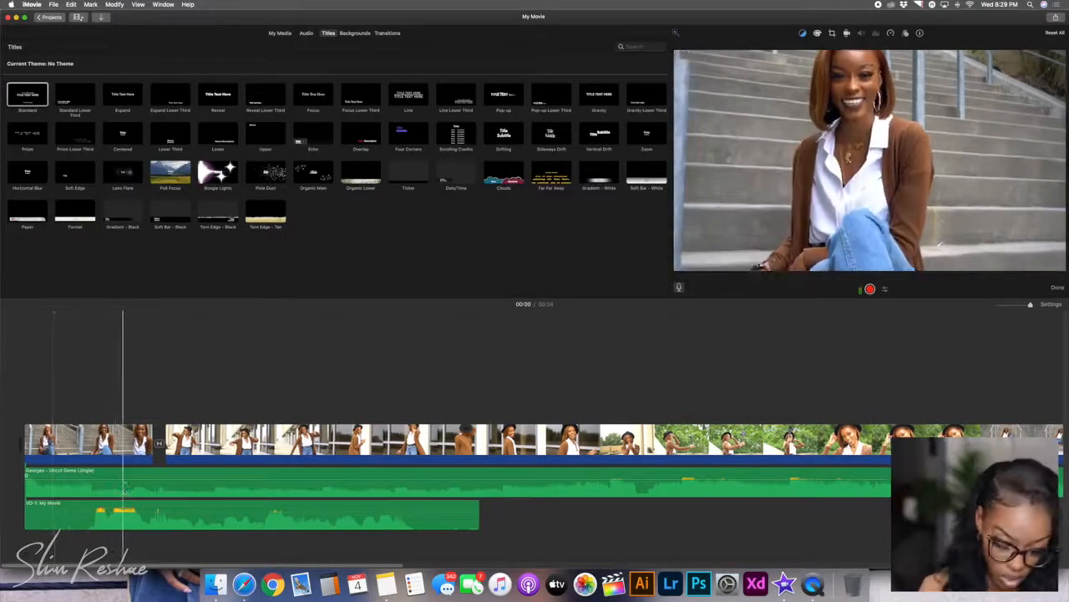
- Split the music clip at the end of the voiceover and lower the first music section's volume to about 16%
left_click(479, 488)
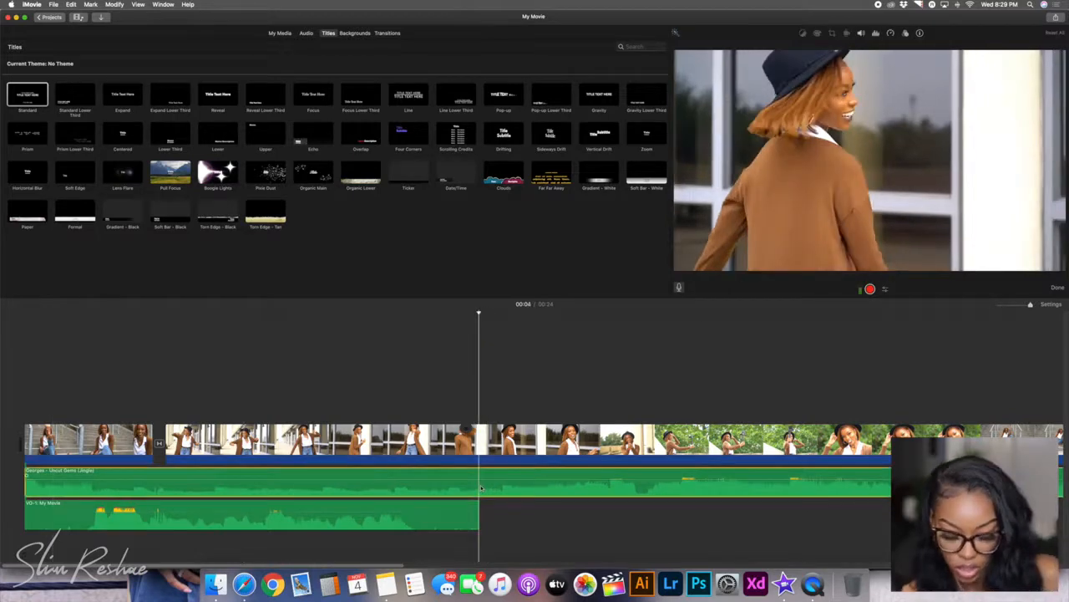
key("super+b")
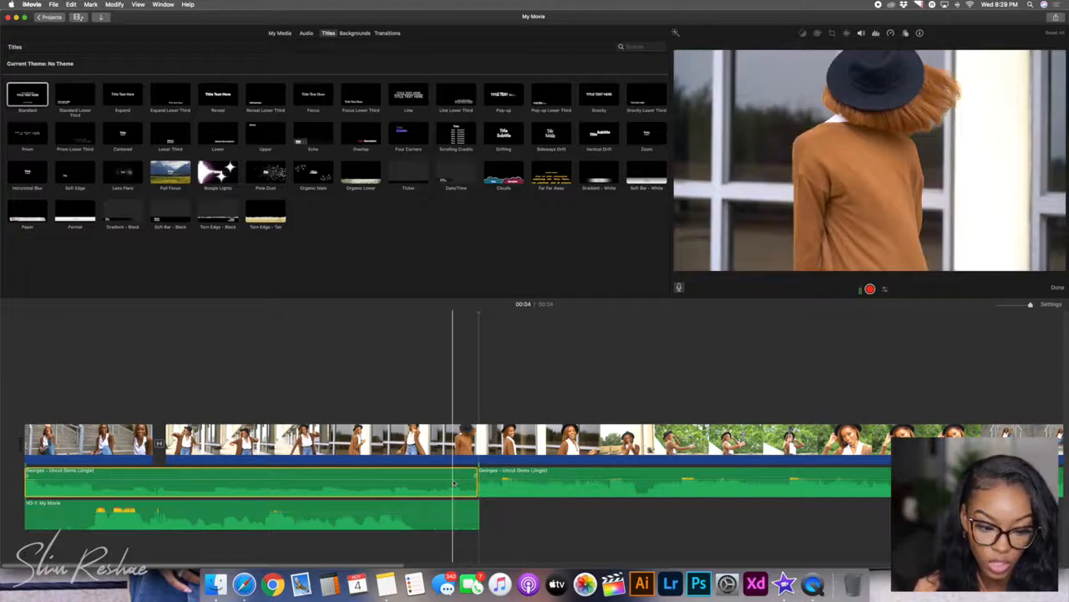
left_click_drag(454, 480, 454, 488)
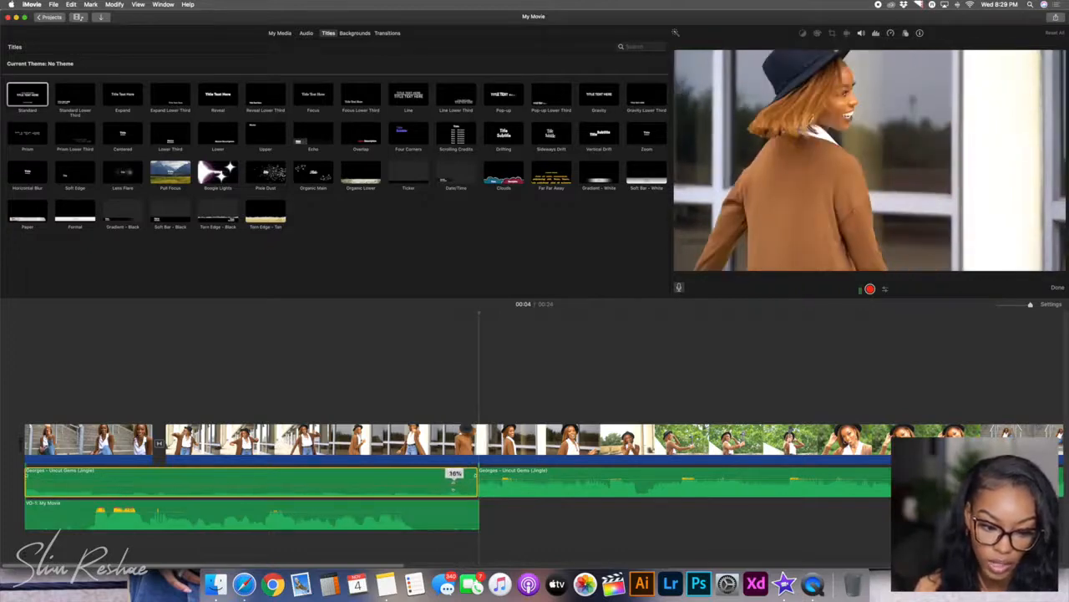
- Raise the system volume and play the movie from the beginning to hear the voiceover over the quieter music
left_click(25, 367)
key("XF86AudioRaiseVolume")
key("XF86AudioRaiseVolume")
key("XF86AudioRaiseVolume")
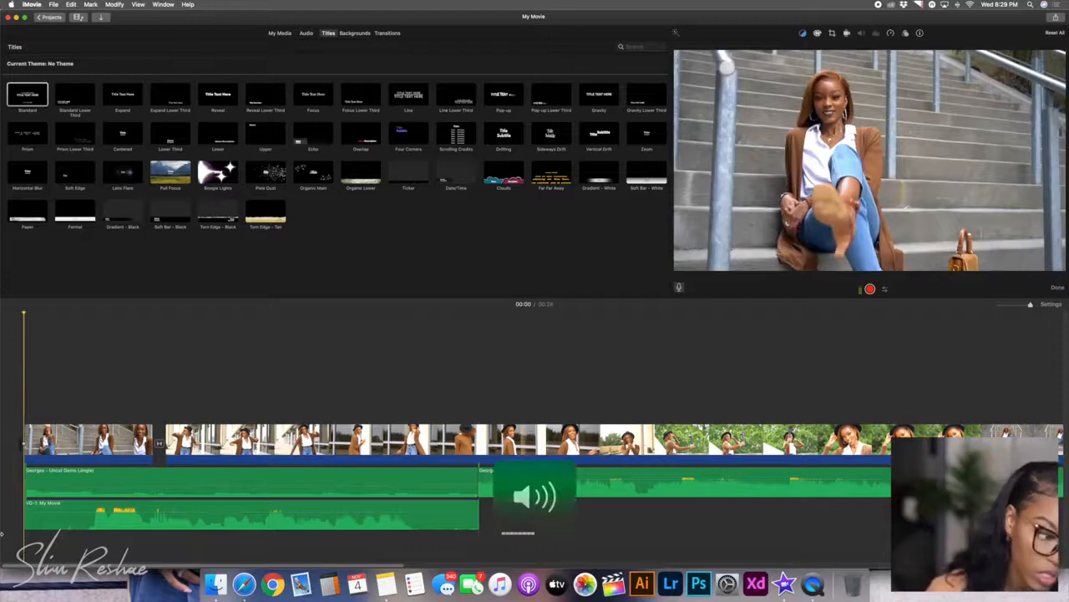
key("space")
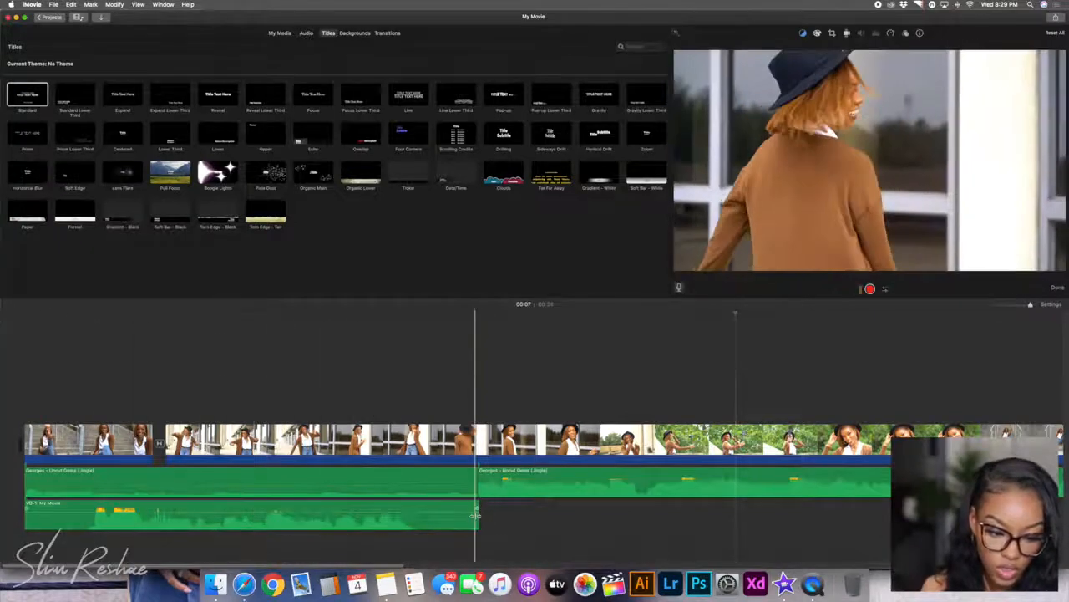
- Trim the end of the voiceover and move the cut between the two music sections back to the voiceover's new end
left_click_drag(476, 517, 411, 539)
left_click_drag(481, 469, 412, 490)
key("super+z")
left_click_drag(480, 483, 415, 492)
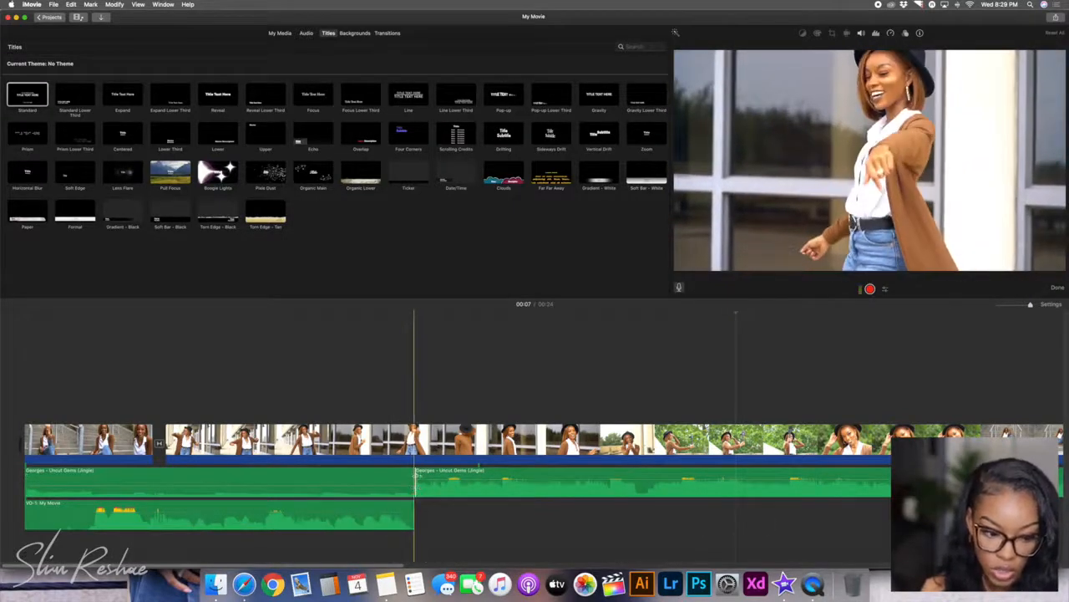
- Add a short fade-in to the start of the second music section and play back the change from voiceover to music
left_click_drag(417, 475, 444, 487)
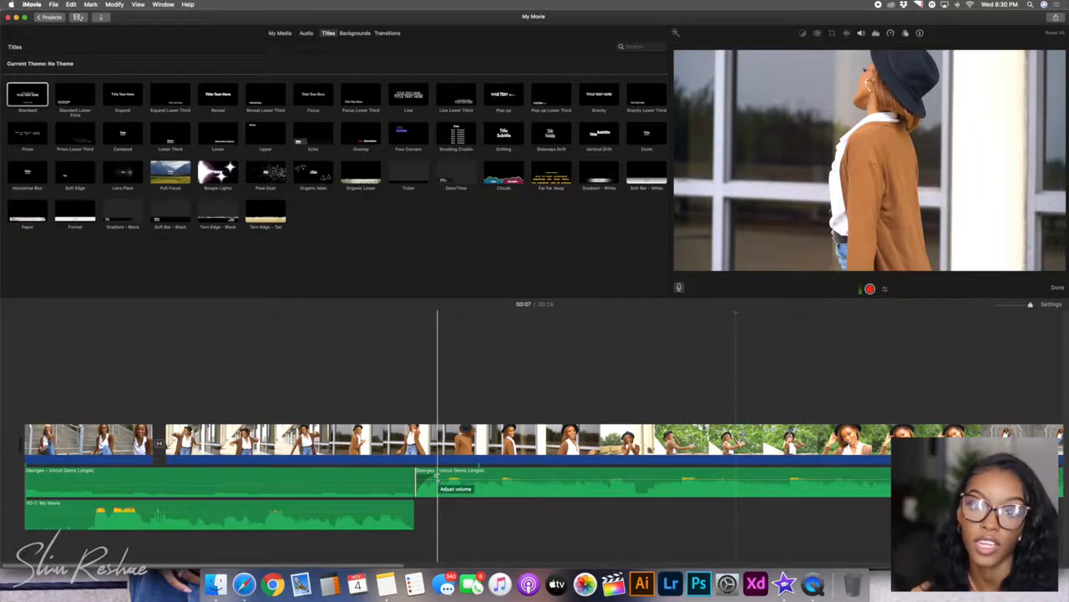
left_click(279, 409)
key("space")
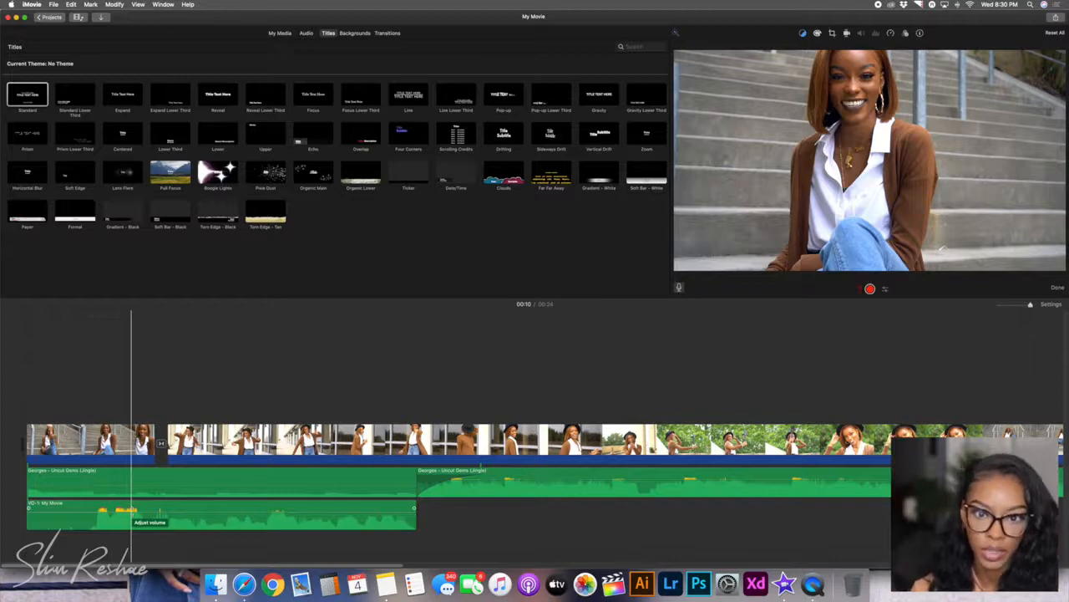
- Lower the voiceover's volume to reduce its peaks, and slightly lower the volume of the second music section
left_click_drag(131, 510, 130, 508)
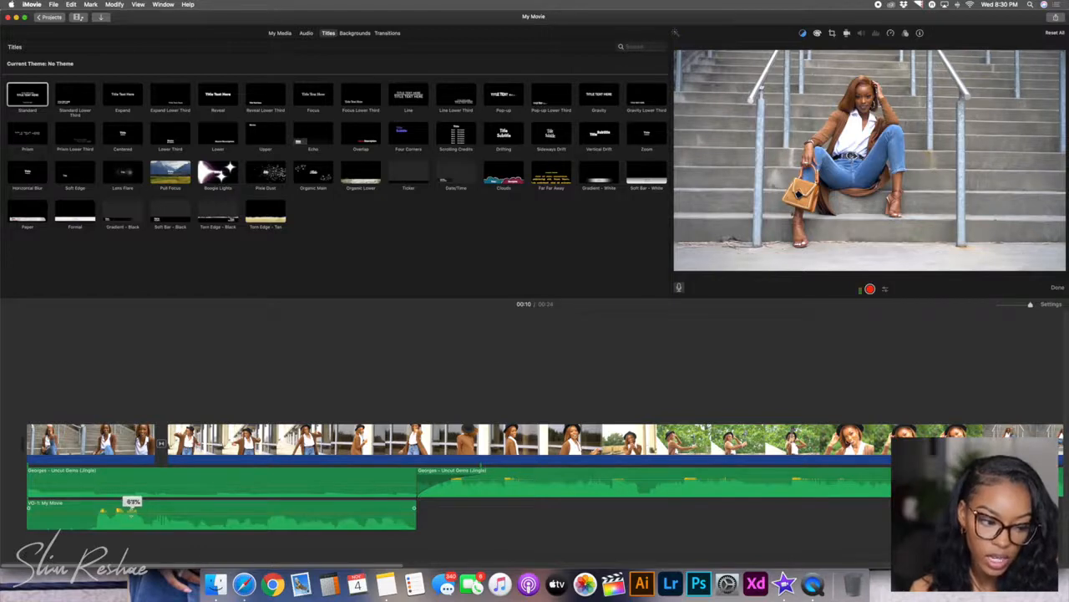
left_click_drag(131, 508, 130, 510)
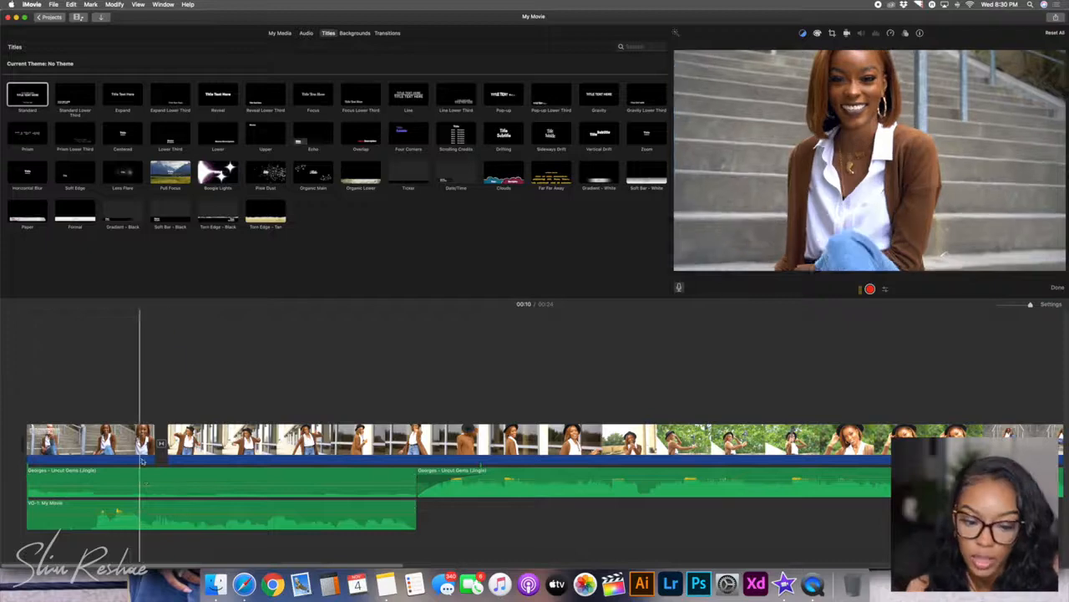
left_click_drag(677, 478, 678, 480)
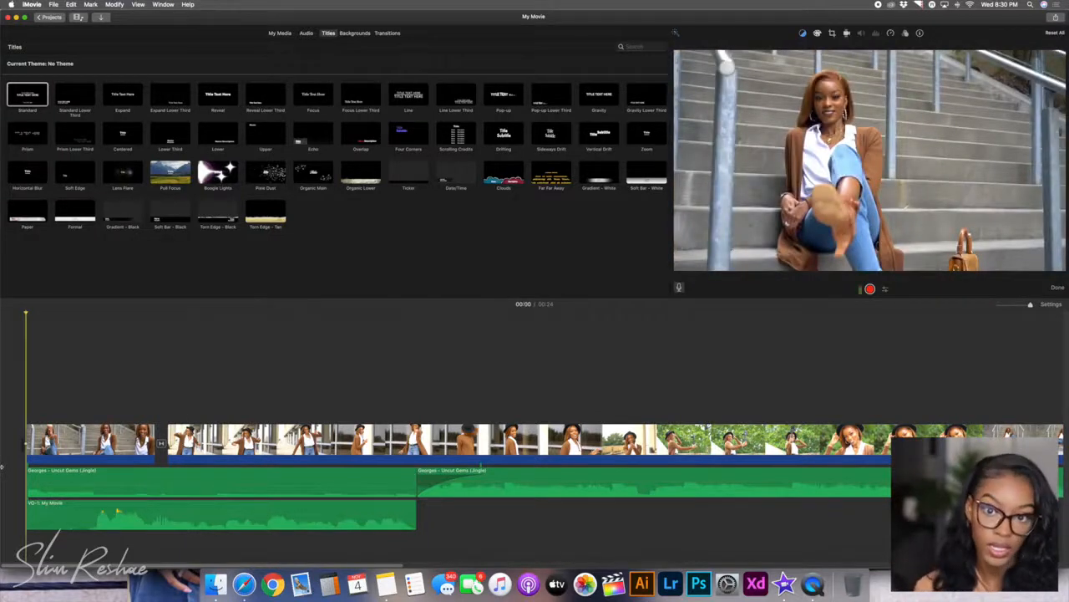
- Play the movie from the start with the system volume raised to check the balance of voiceover and music
key("space")
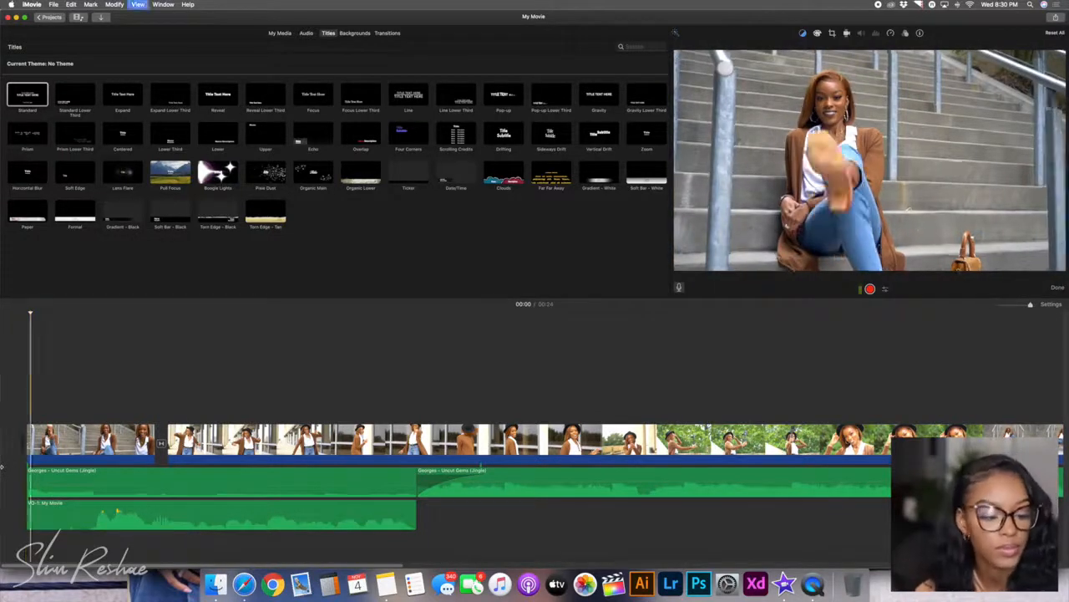
key("XF86AudioRaiseVolume")
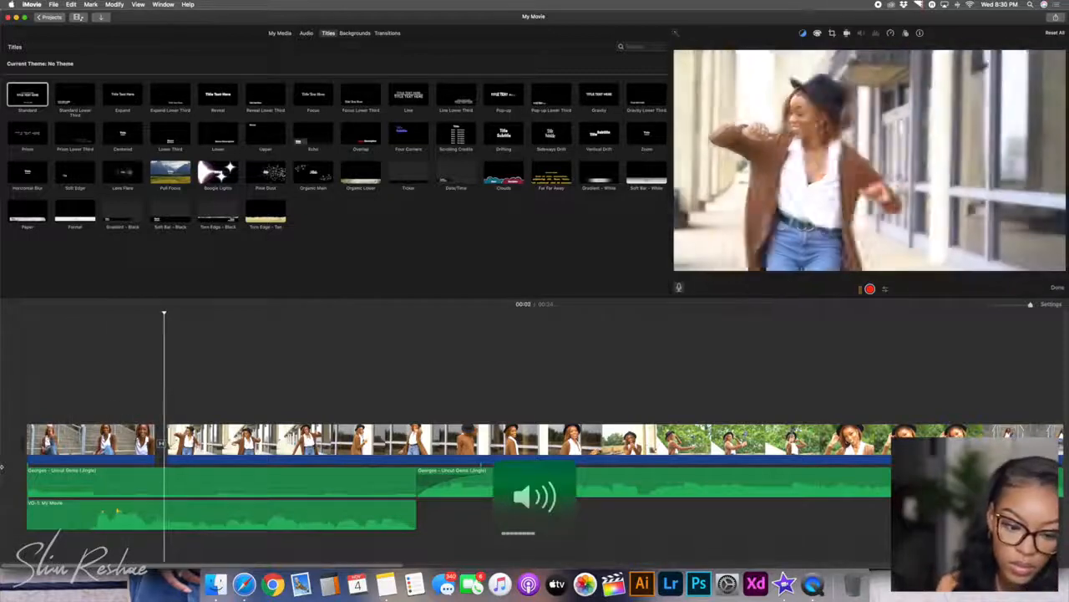
key("XF86AudioRaiseVolume")
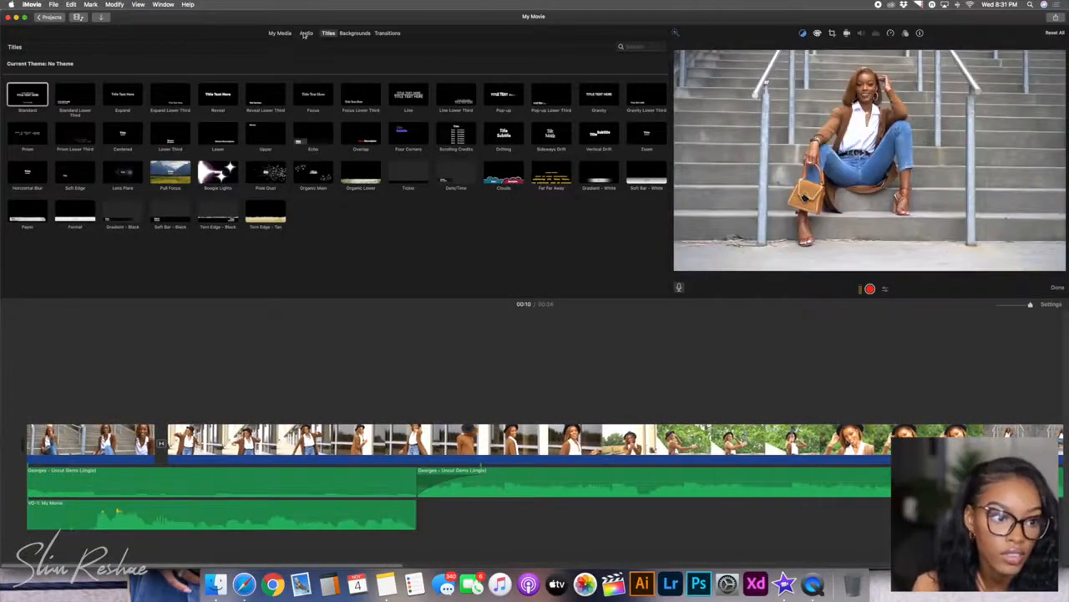
- Show the project's own media in the browser
left_click(306, 33)
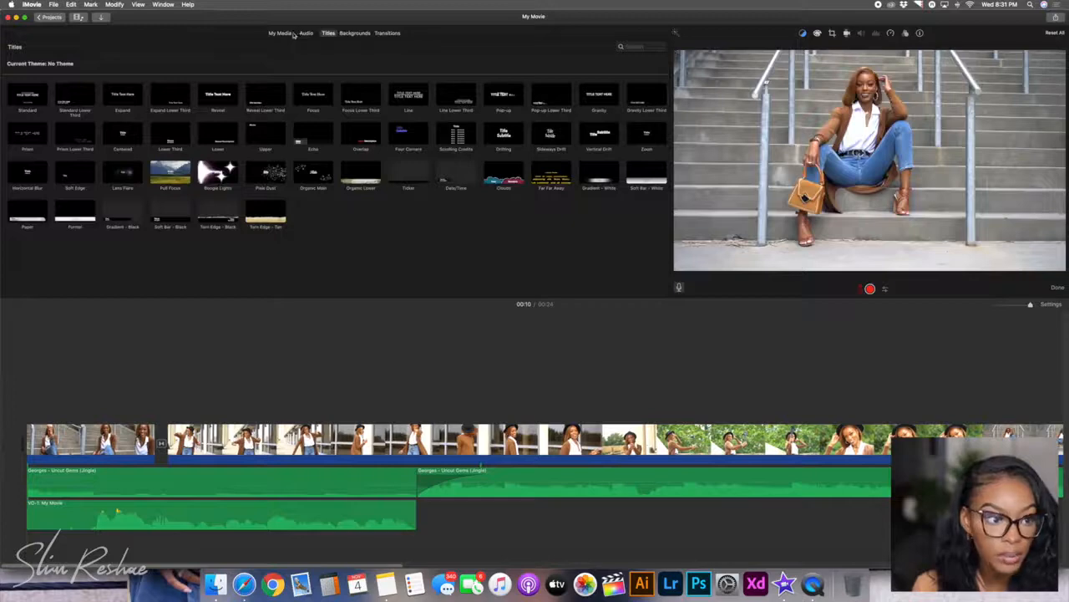
left_click(306, 33)
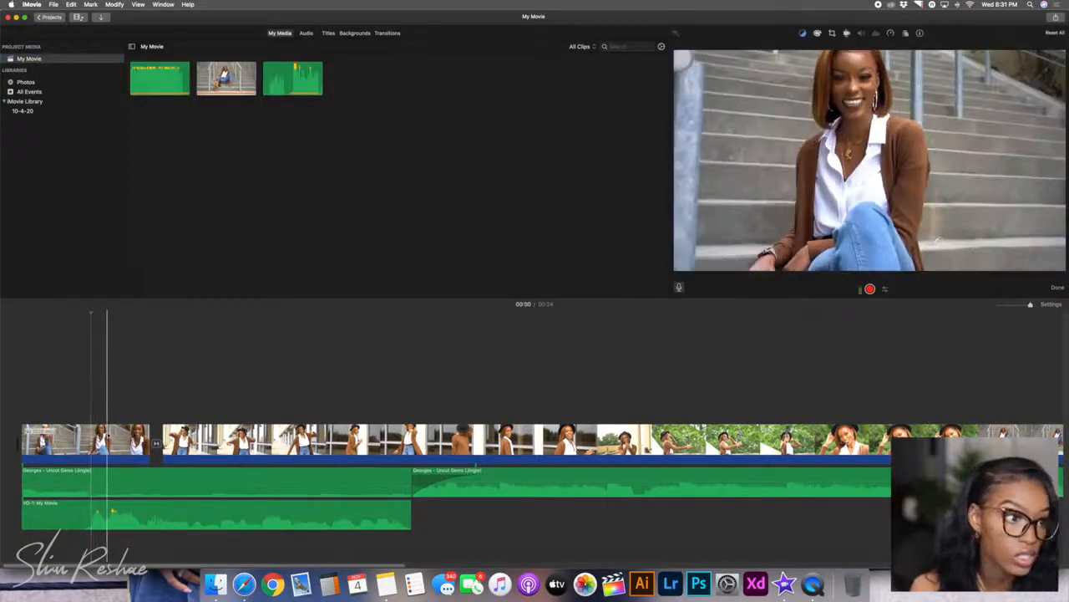
- Open the user guide's list of keyboard shortcuts, examine the playback and editing shortcuts, and close the guide
left_click(188, 4)
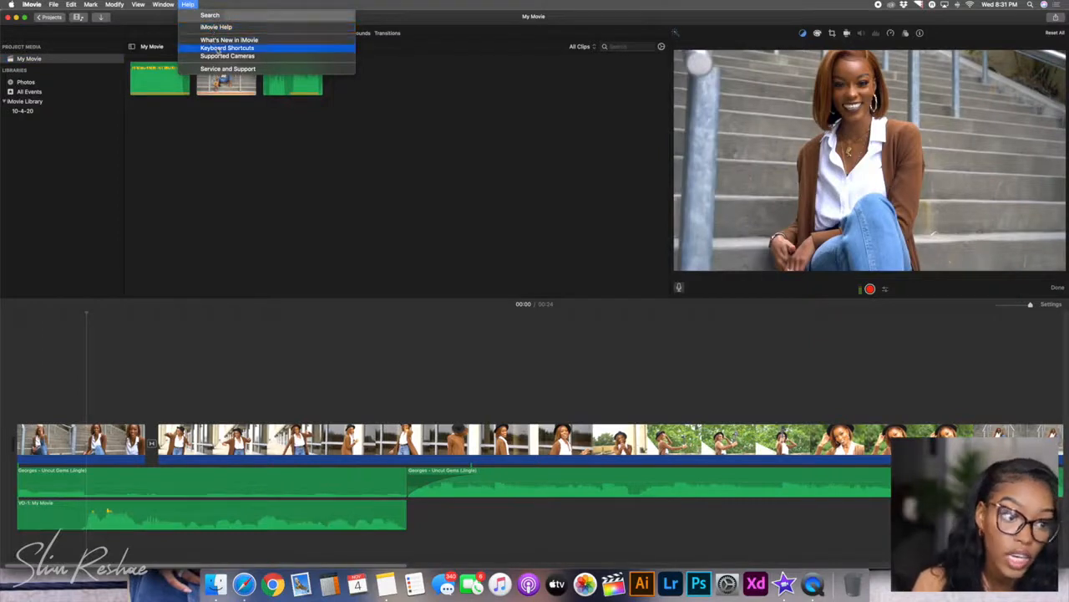
left_click(217, 48)
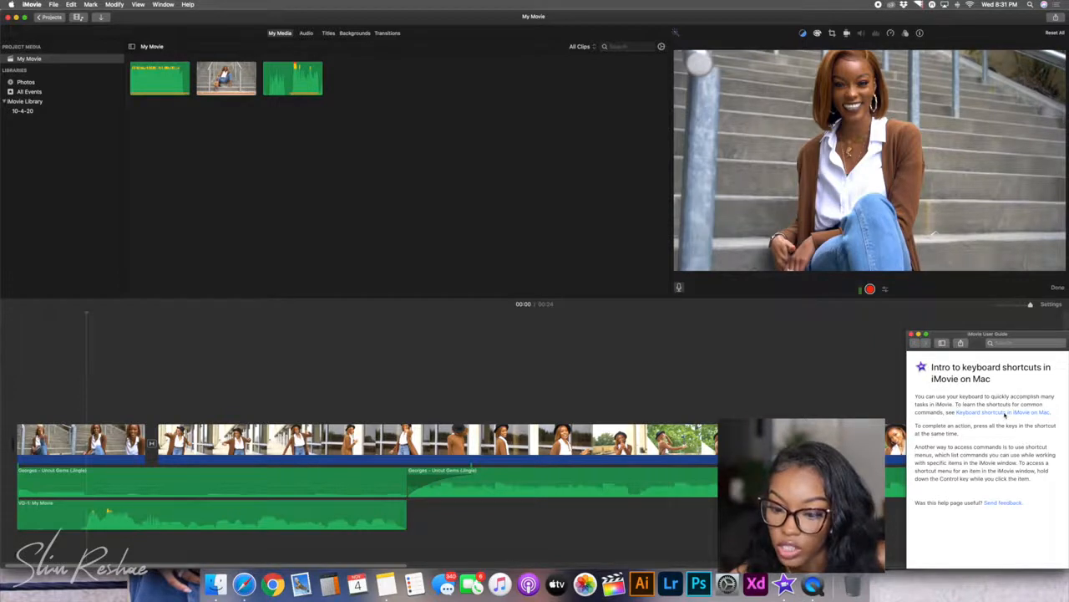
left_click(1005, 412)
scroll(1016, 413, "down", 4)
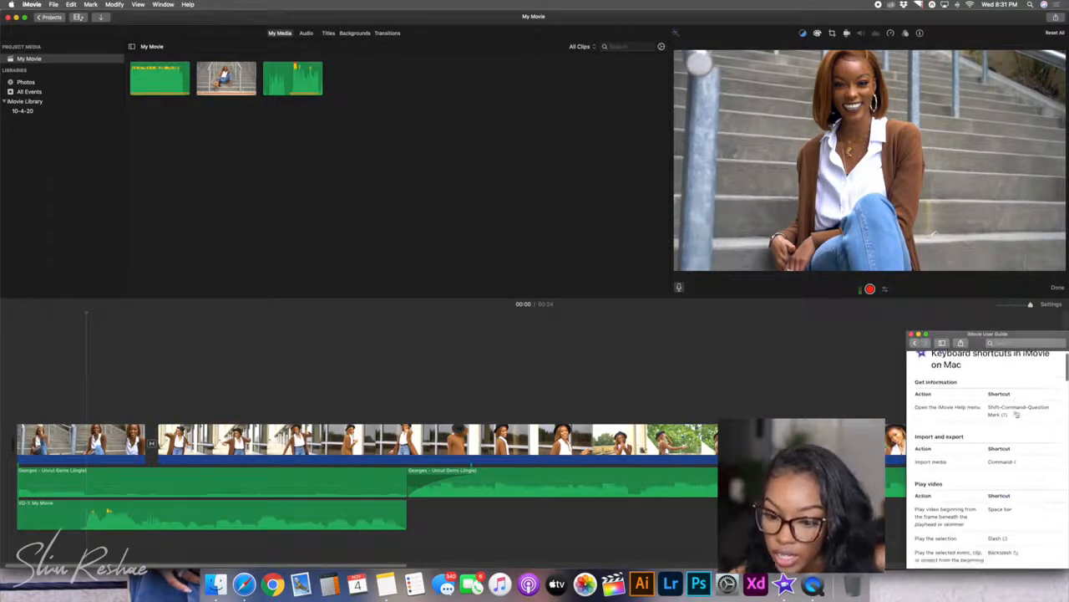
scroll(1016, 414, "down", 4)
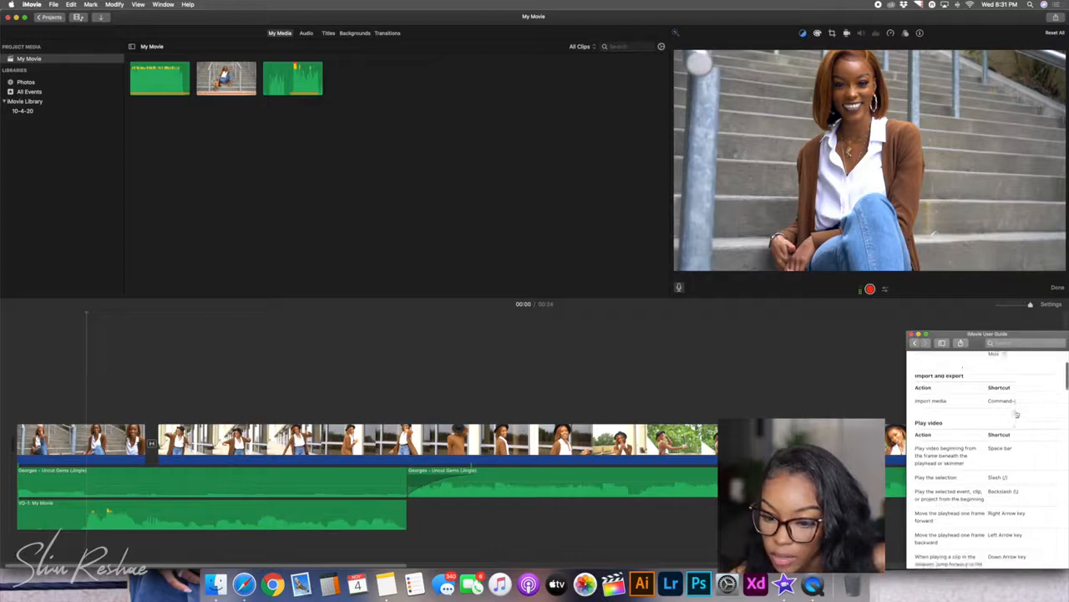
scroll(1016, 414, "down", 2)
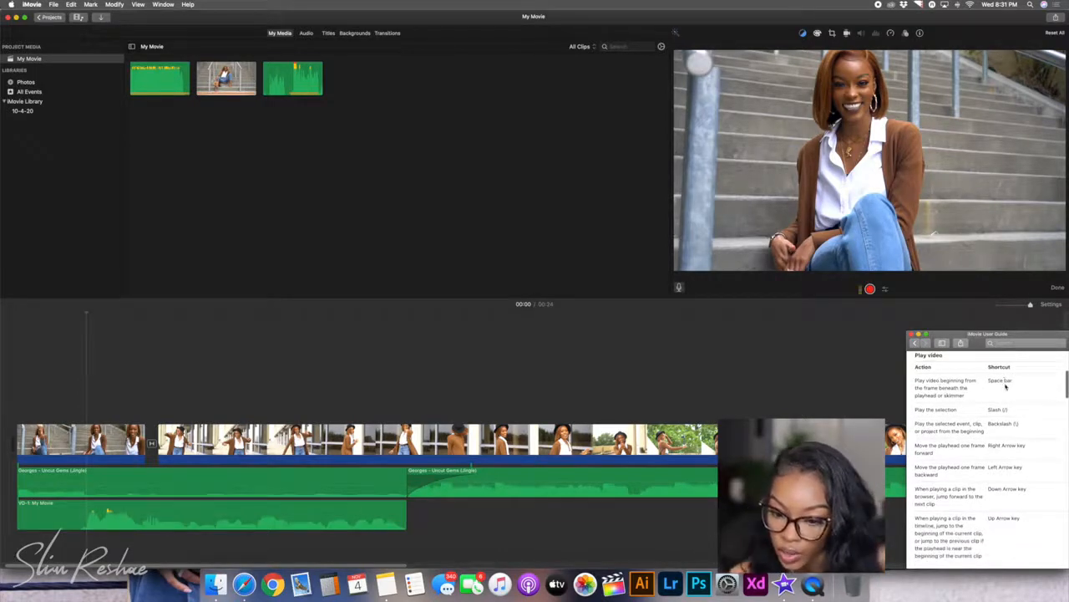
scroll(1006, 386, "down", 2)
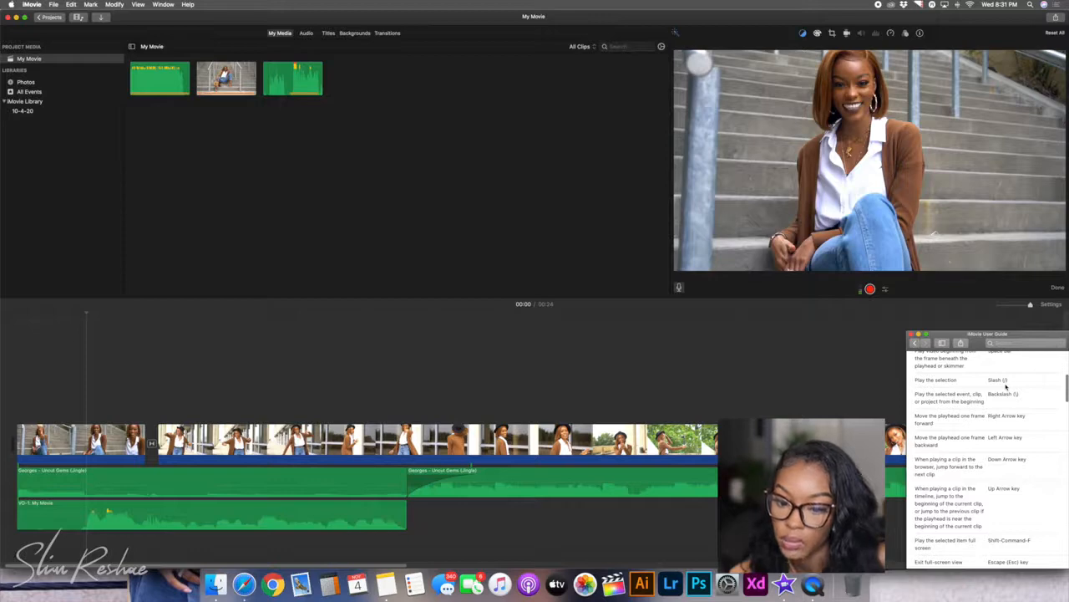
scroll(1027, 401, "down", 8)
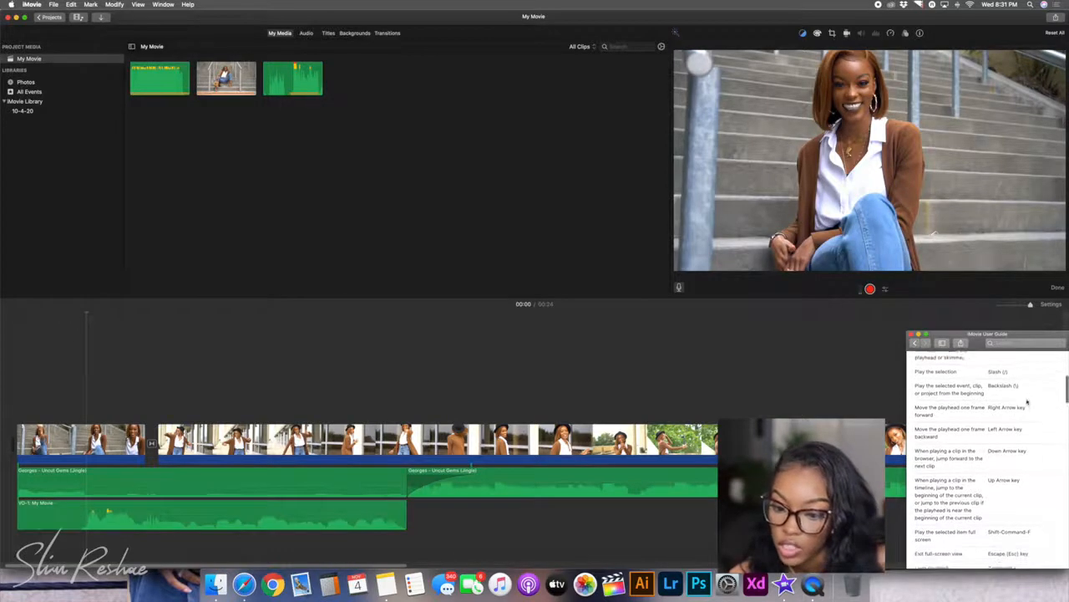
scroll(1027, 401, "down", 8)
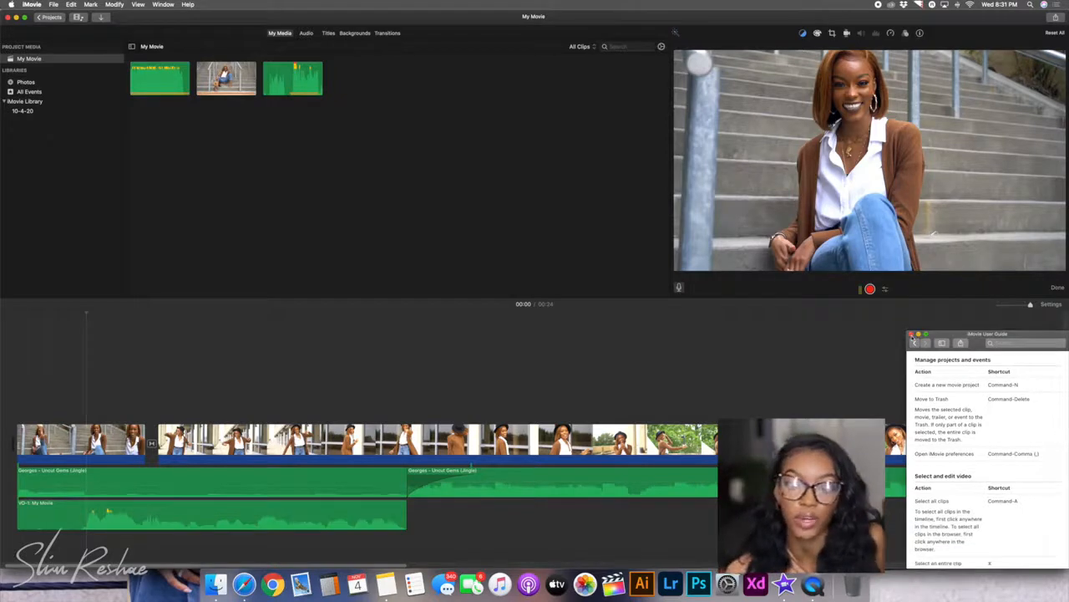
left_click(911, 334)
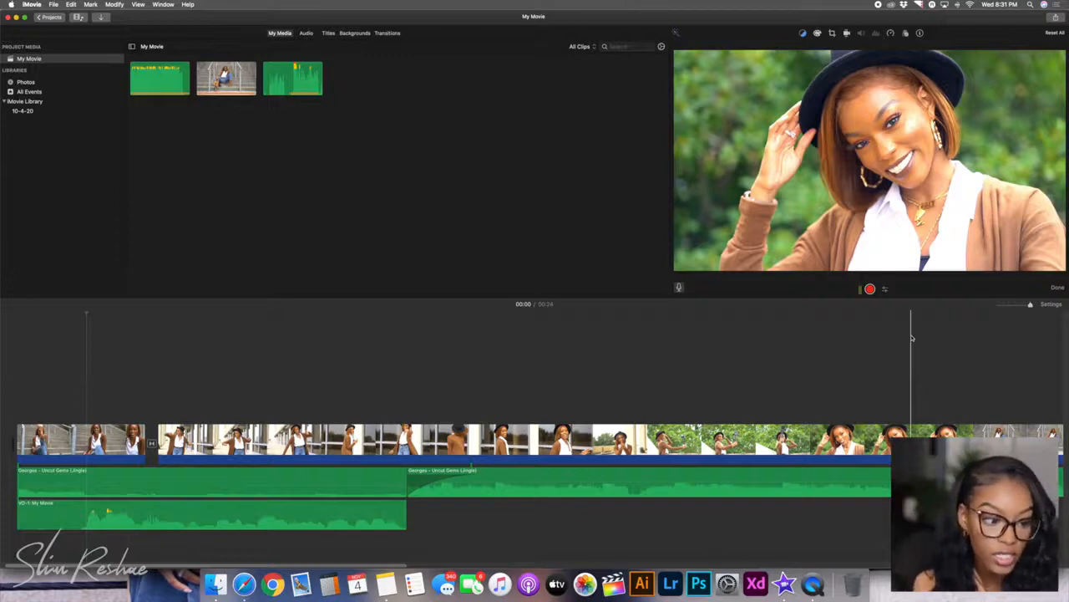
- Split the second video clip at the outdoor shot with green trees and trim off the end of its first part
scroll(913, 337, "right", 1)
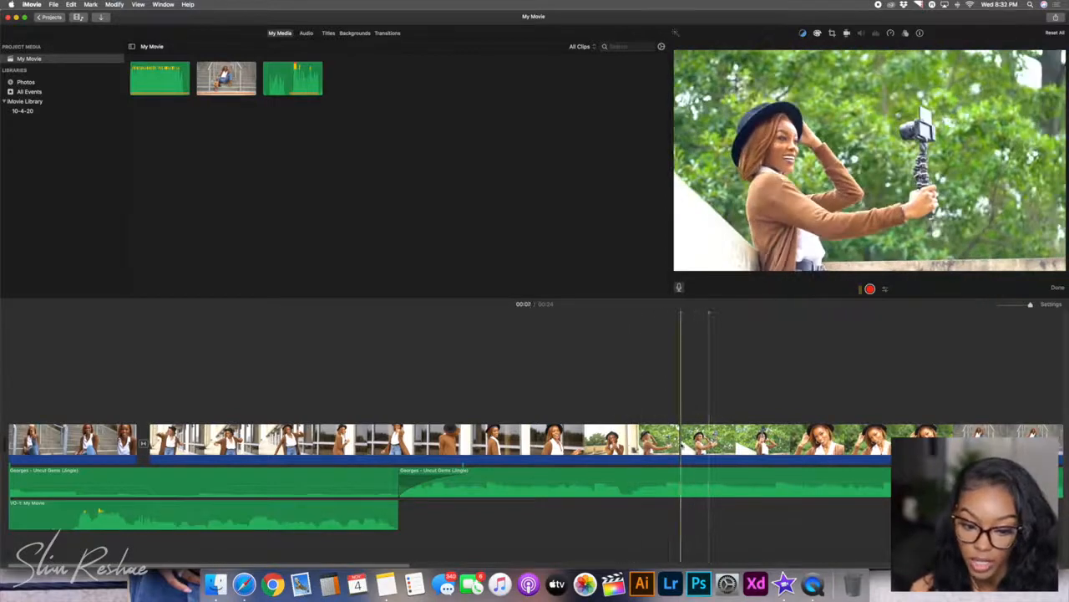
scroll(752, 426, "left", 5)
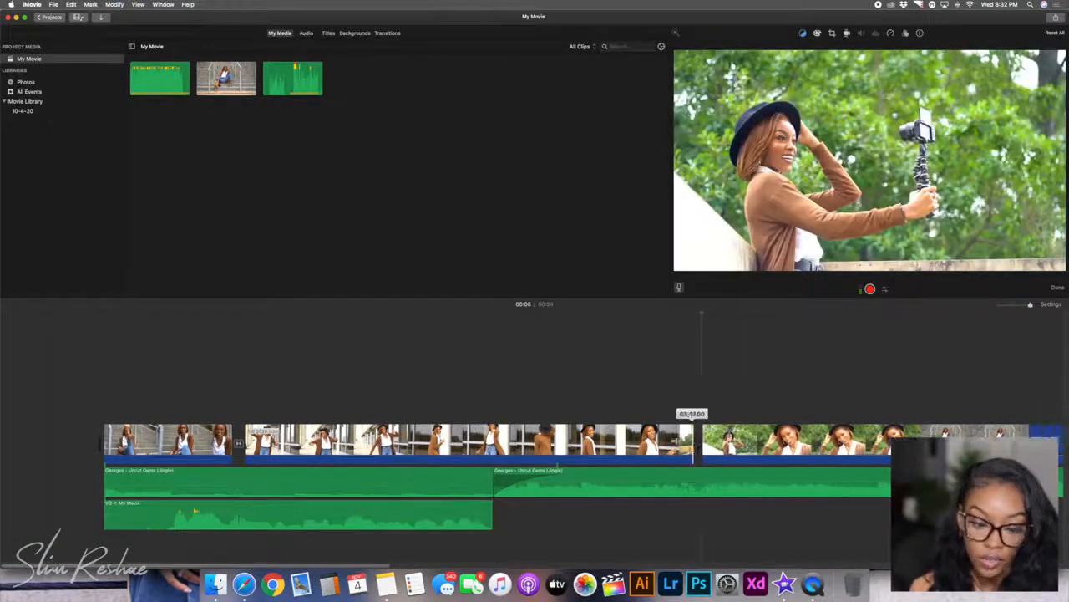
scroll(676, 434, "right", 6)
scroll(680, 468, "right", 5)
left_click(700, 493)
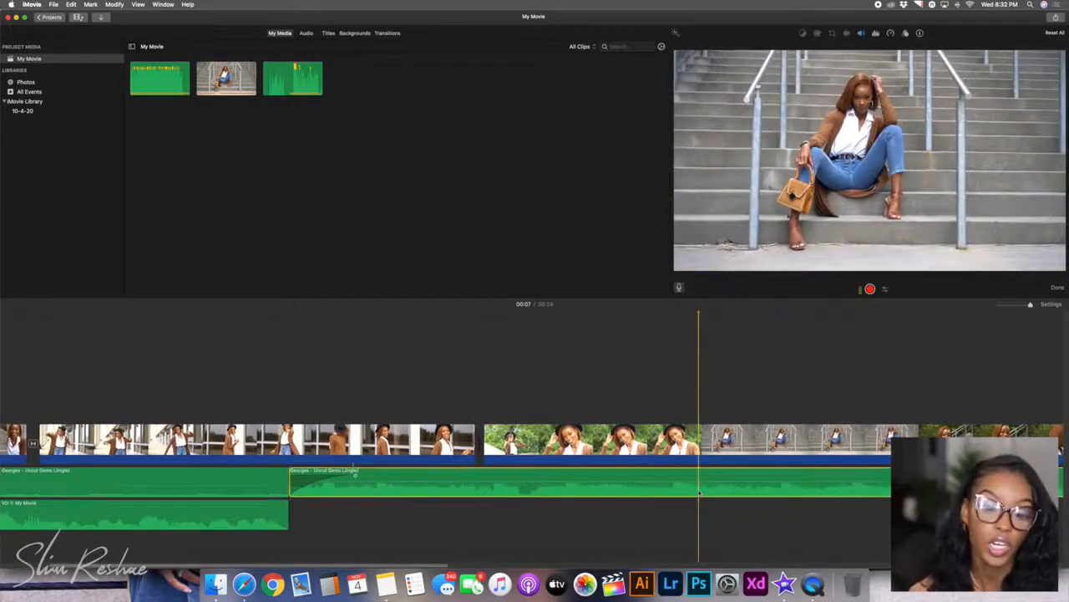
- Copy the SUBSCRIBE title from the closing background and paste it over the start of the movie
scroll(700, 493, "right", 10)
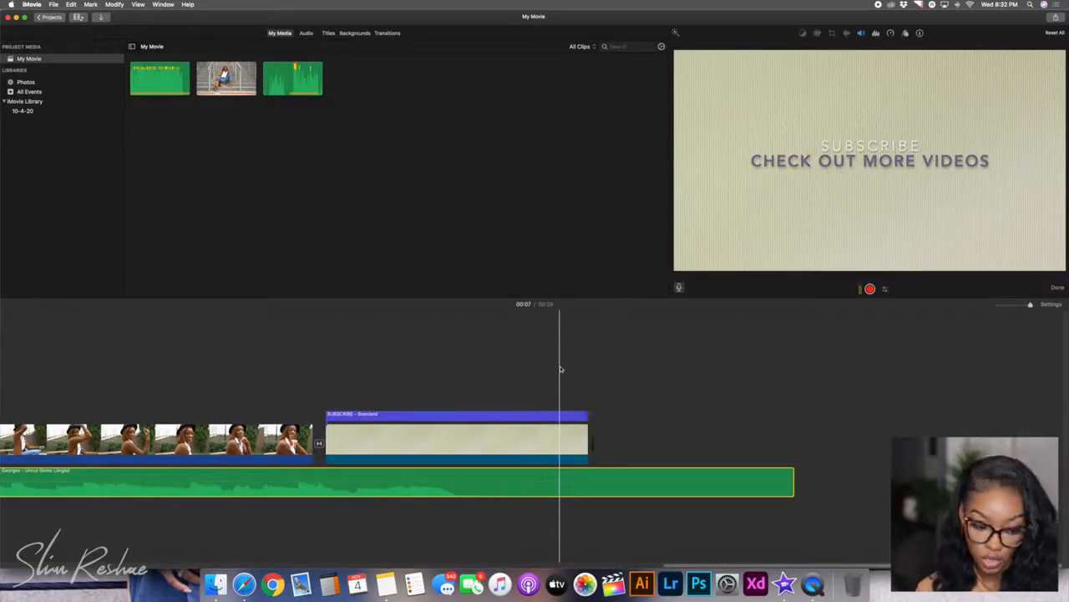
scroll(560, 369, "left", 10)
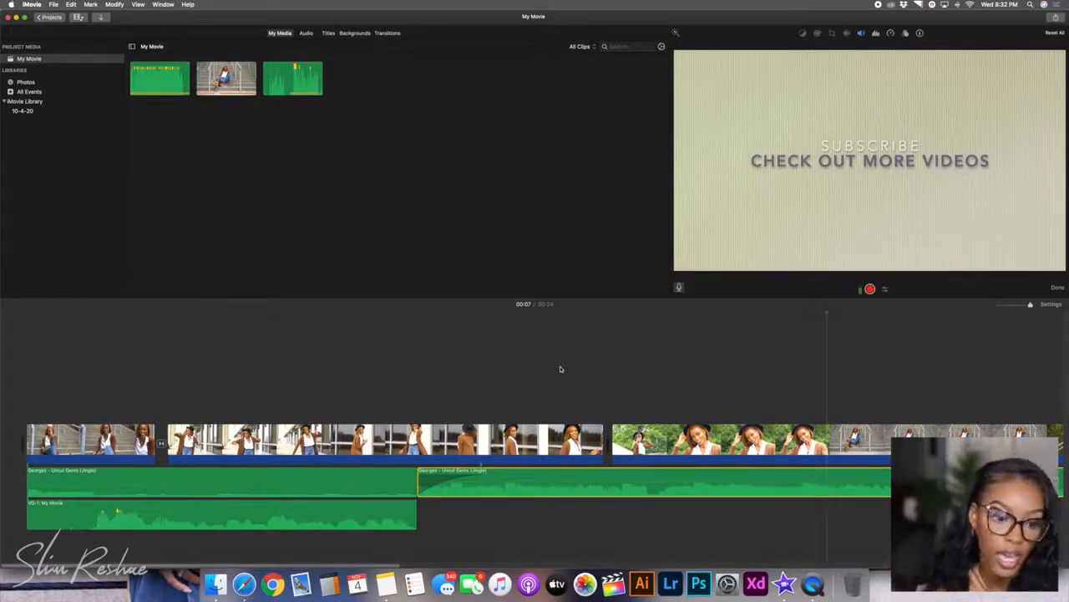
scroll(611, 359, "right", 10)
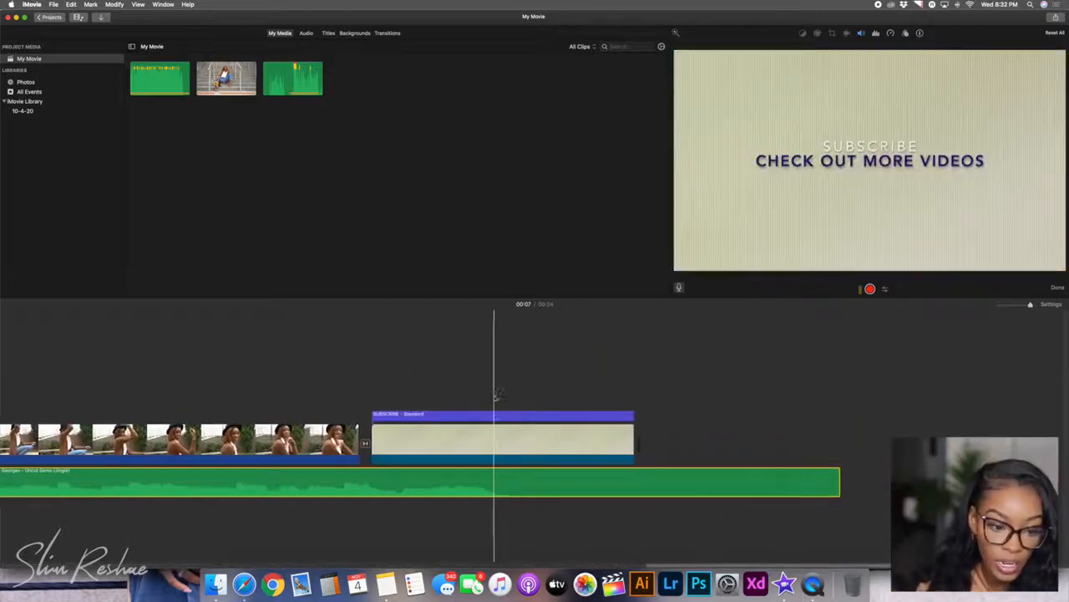
mouse_move(496, 415)
left_mouse_down()
mouse_move(303, 399)
mouse_move(520, 403)
mouse_move(499, 406)
left_mouse_up()
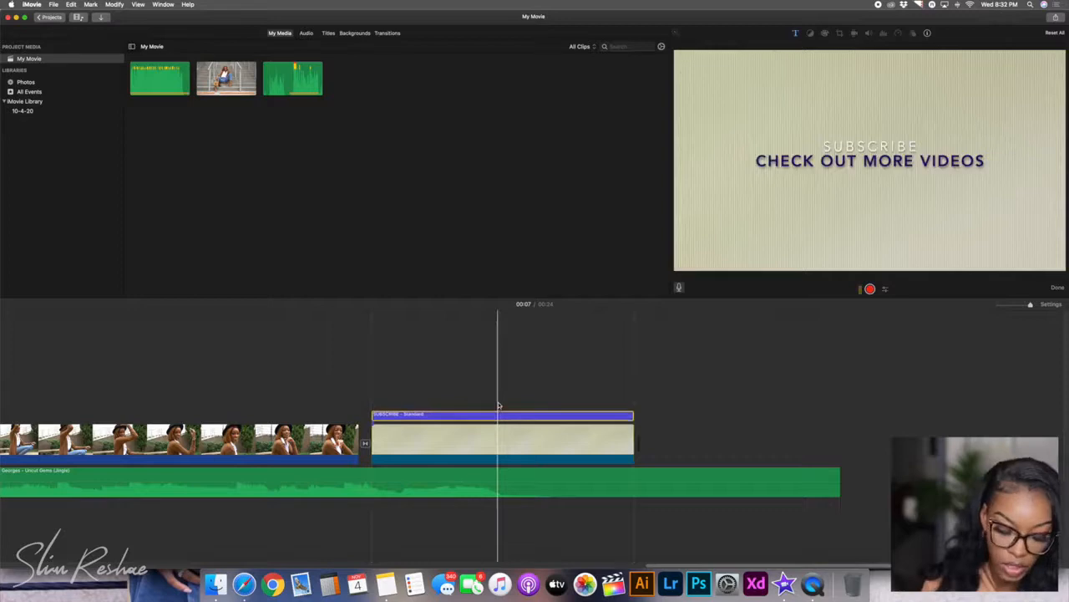
scroll(444, 387, "left", 8)
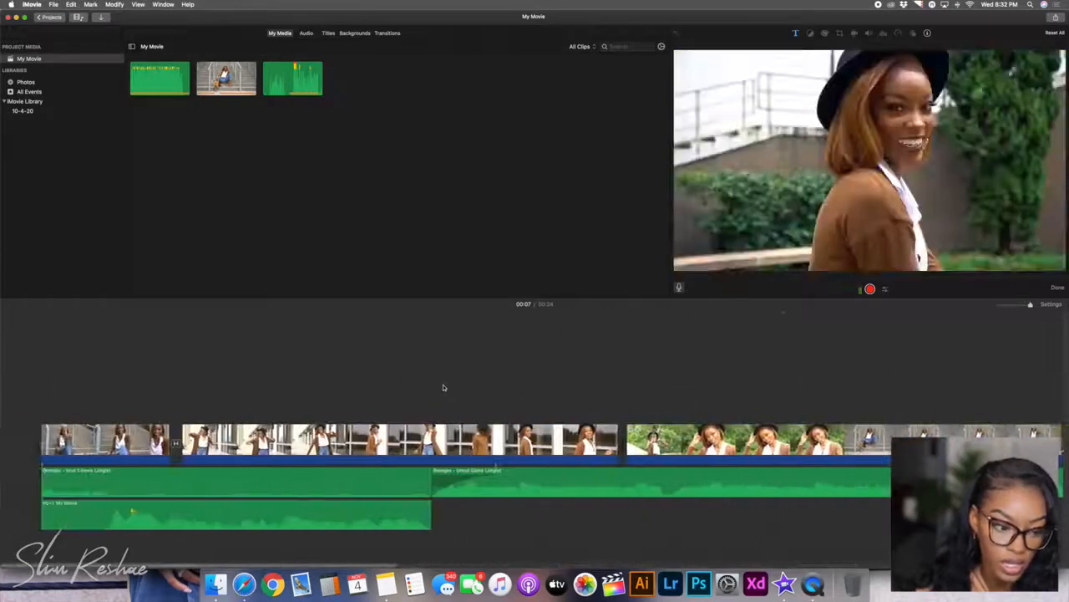
left_click(2, 376)
key("super+v")
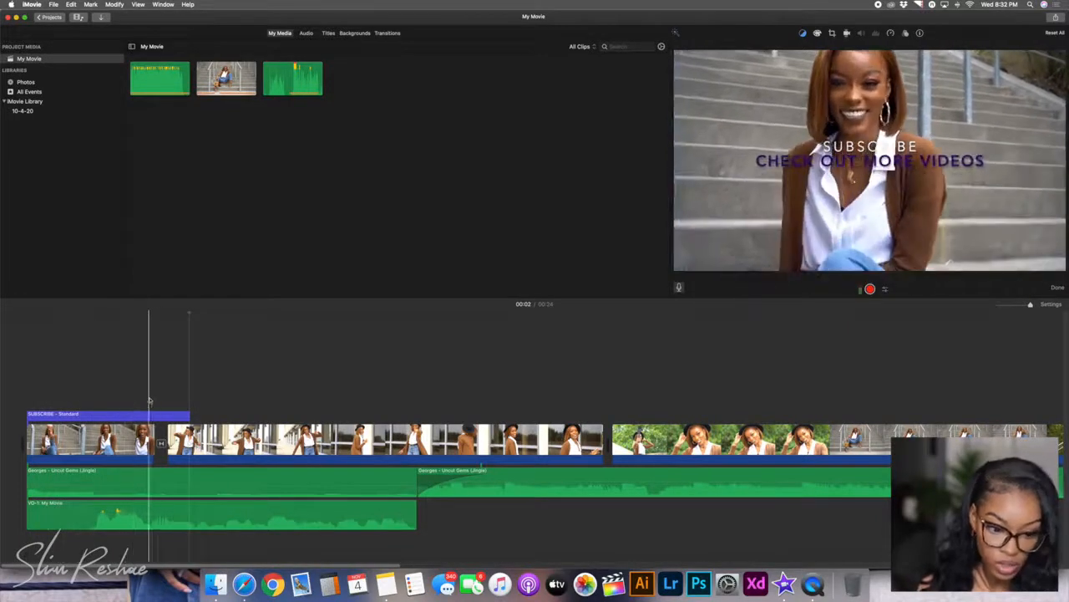
- Place the green-trees clip as an overlay above the start of the movie and set its cropping style to Crop to Fill
left_click_drag(635, 443, 33, 378)
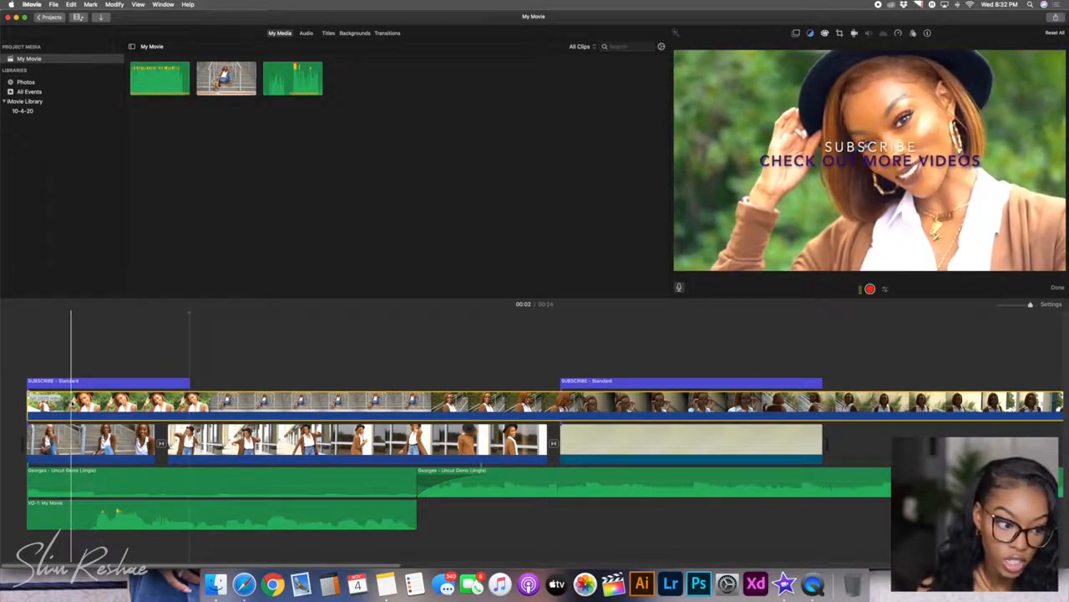
left_click(839, 33)
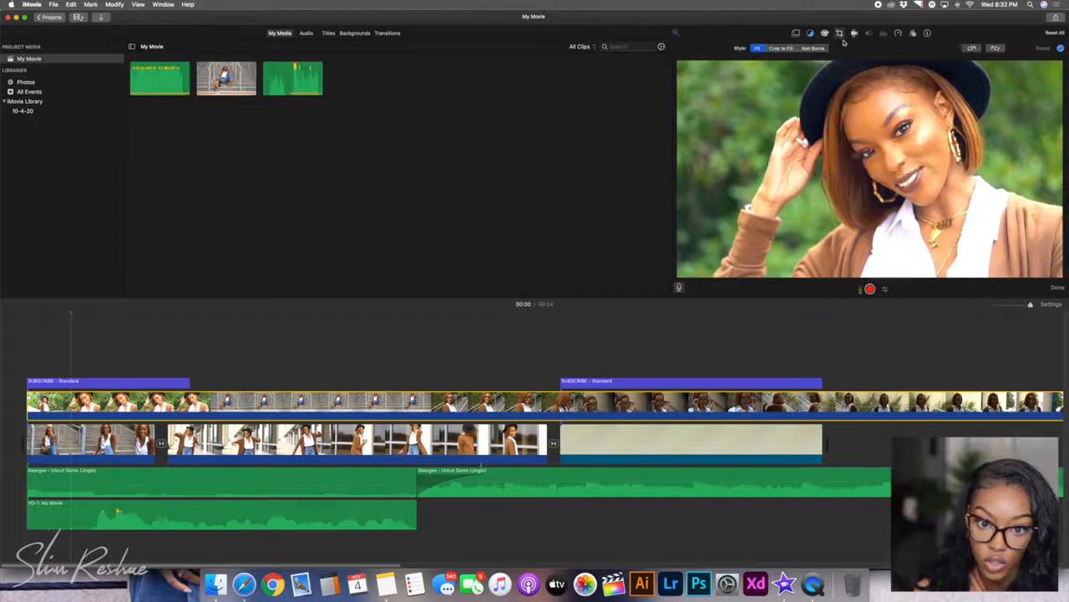
left_click(780, 49)
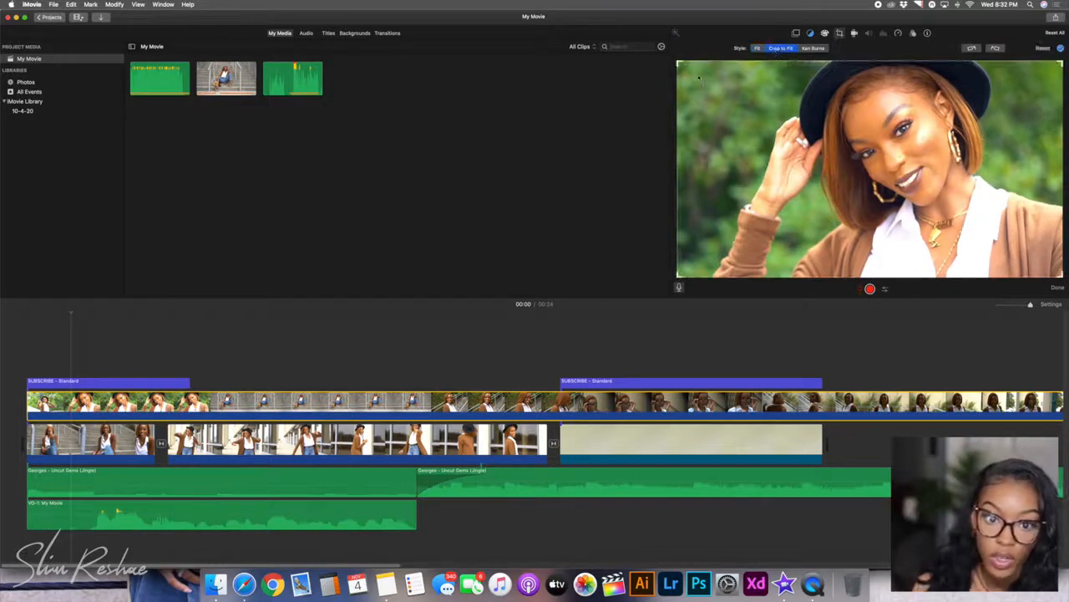
left_click_drag(679, 61, 811, 163)
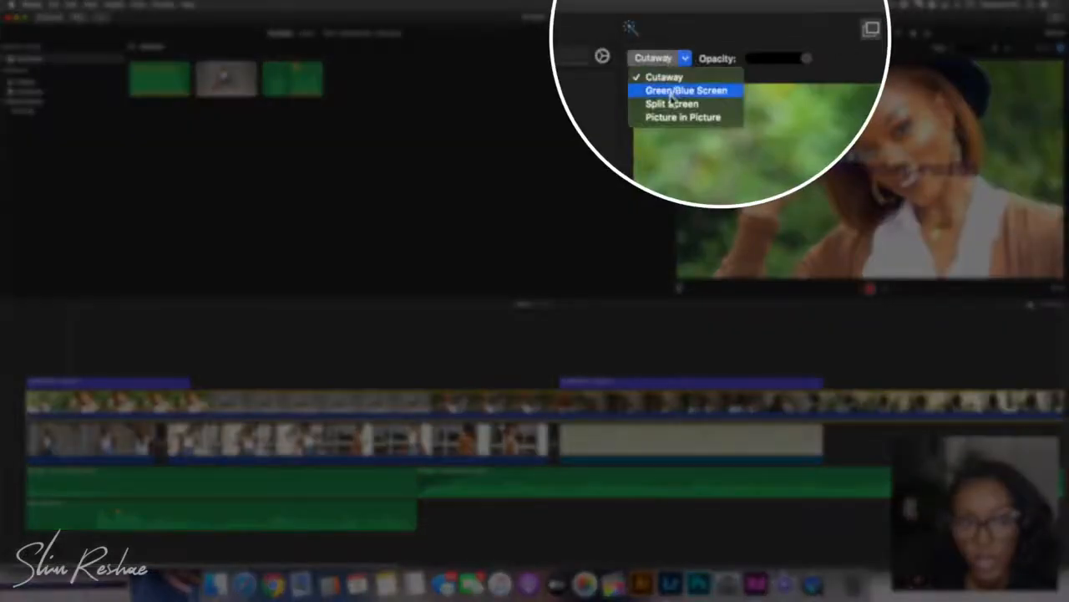
- Try the overlay clip as Split Screen, switch it to Picture in Picture, and enlarge the inset over the lower-right part of the frame
left_click(670, 105)
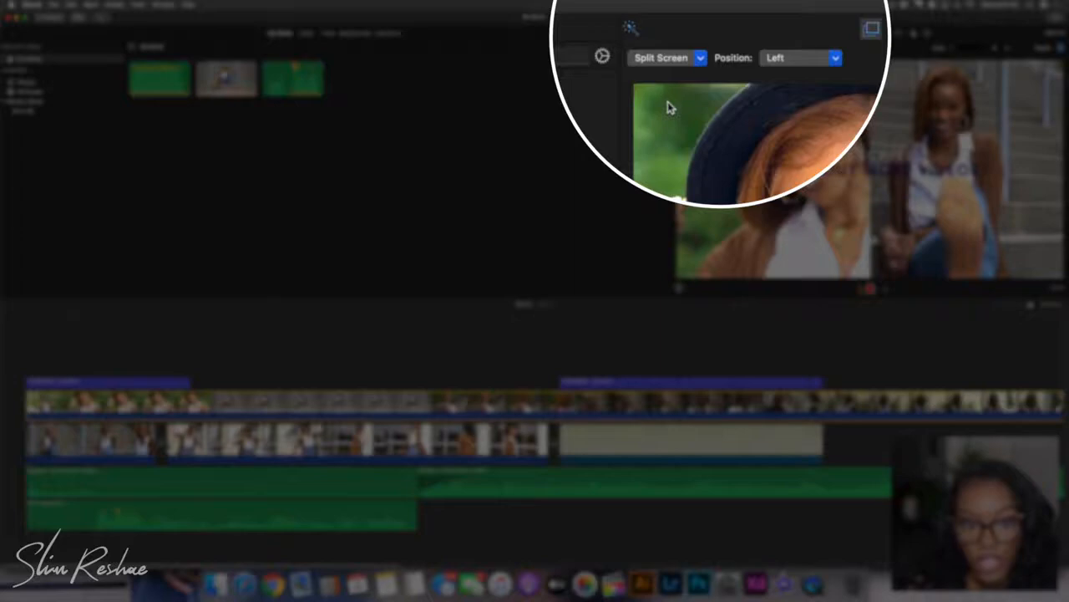
left_click(699, 60)
left_click(691, 119)
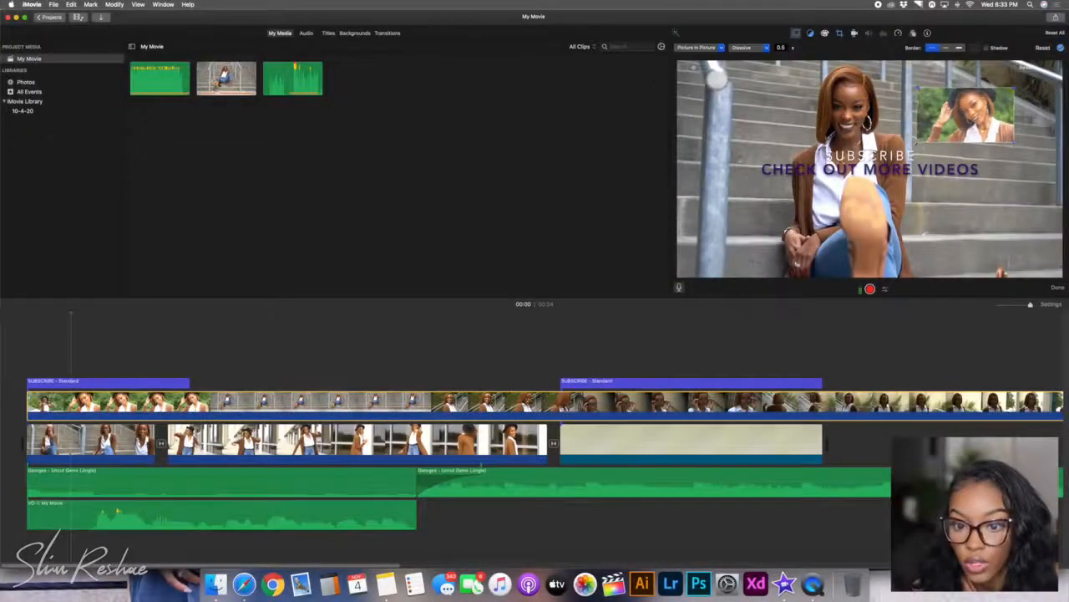
left_click_drag(919, 142, 798, 209)
left_click_drag(904, 156, 943, 197)
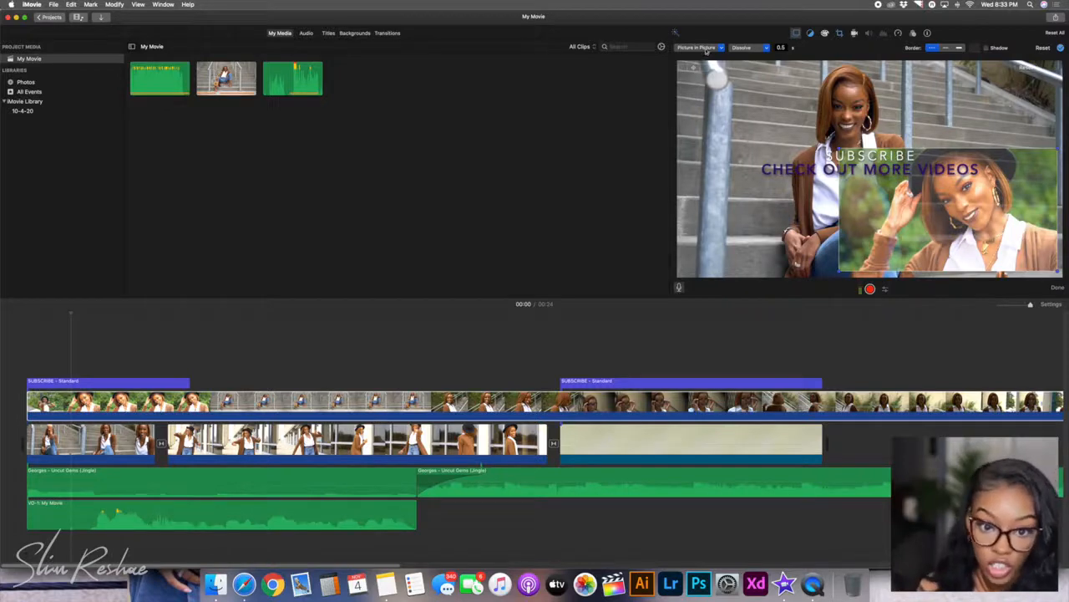
- Keep Dissolve as the picture-in-picture transition and play the movie from the start to check the inset
left_click(739, 46)
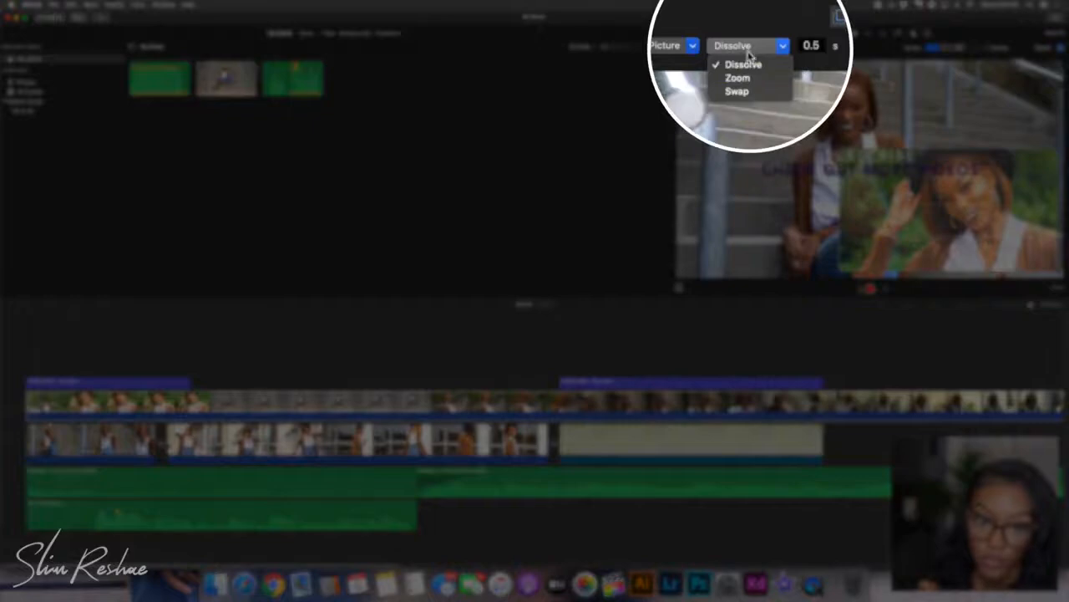
left_click(746, 64)
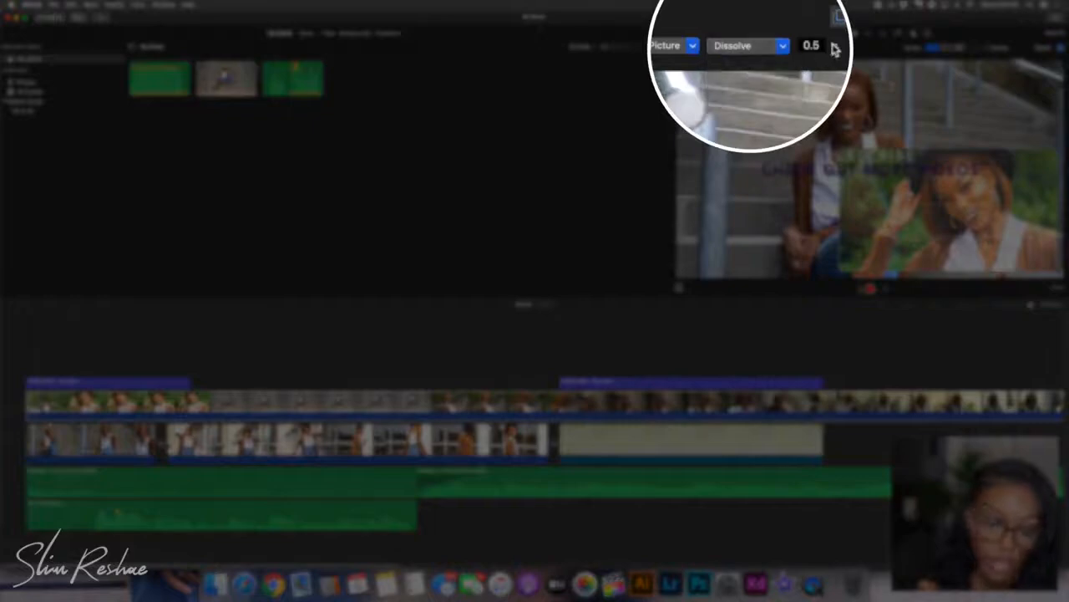
left_click(25, 363)
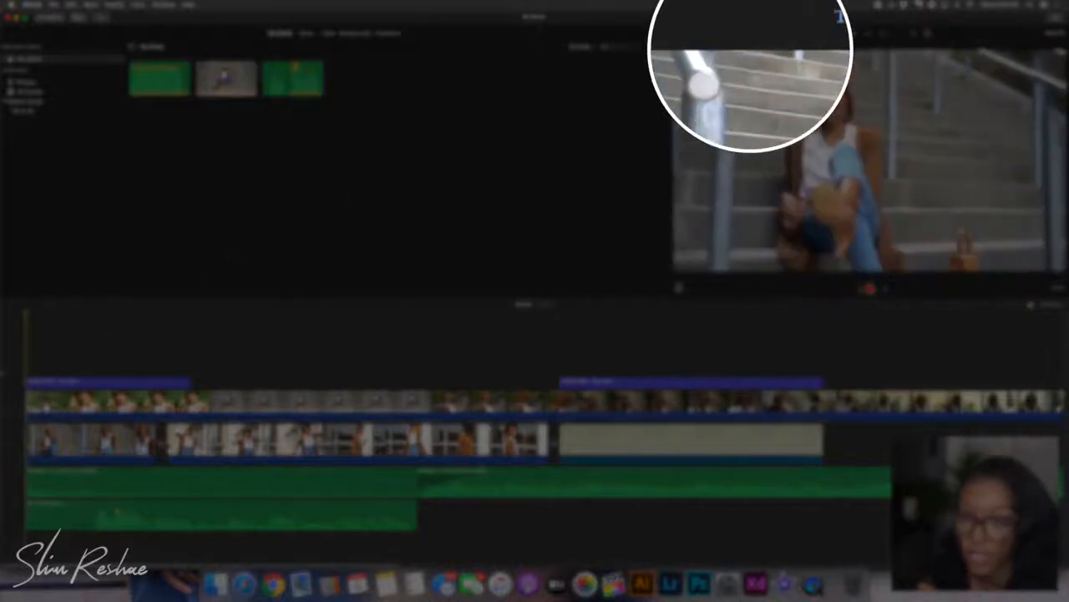
key("space")
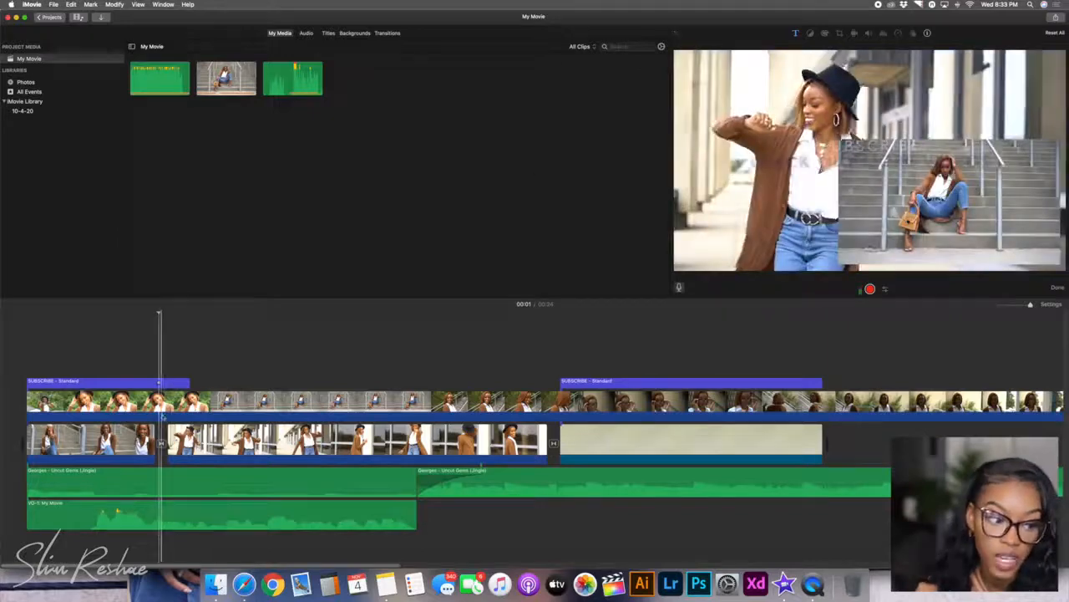
- Change the overlay clip from Picture in Picture to Split Screen
left_click(163, 402)
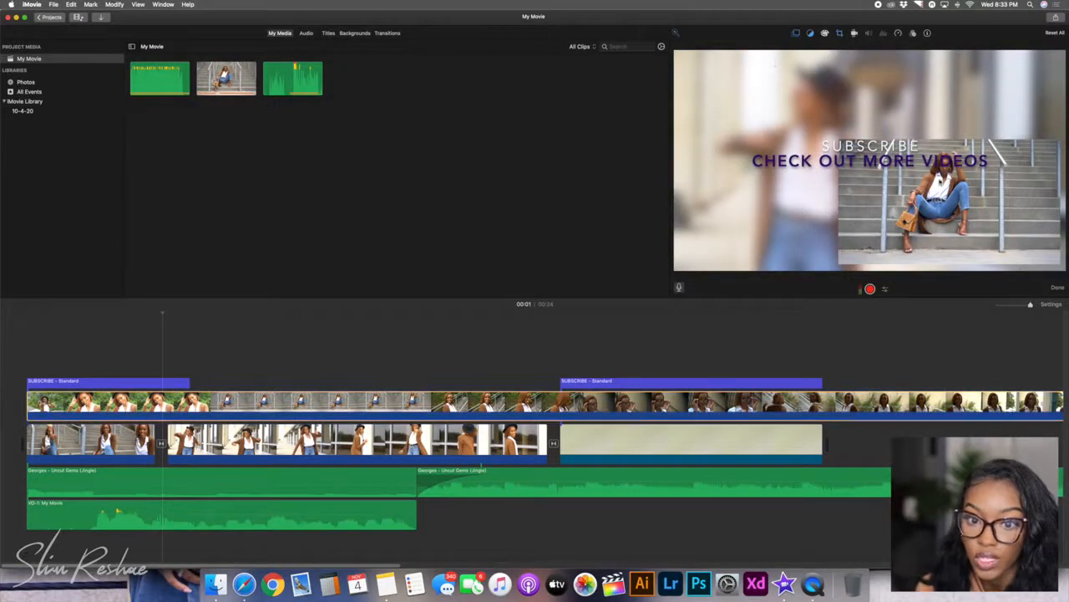
left_click(797, 33)
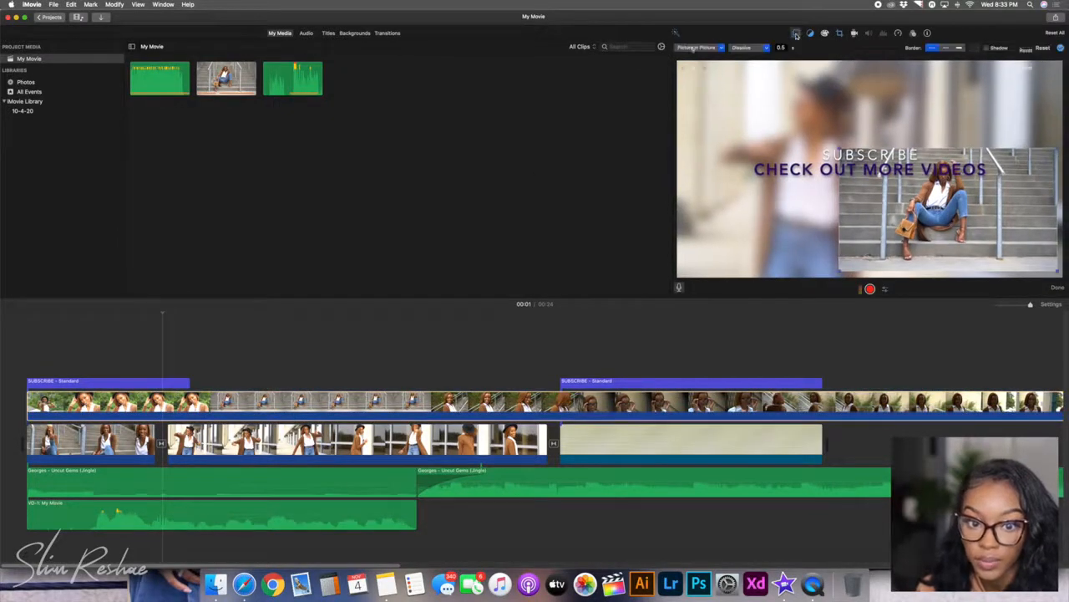
left_click(699, 48)
left_click(697, 70)
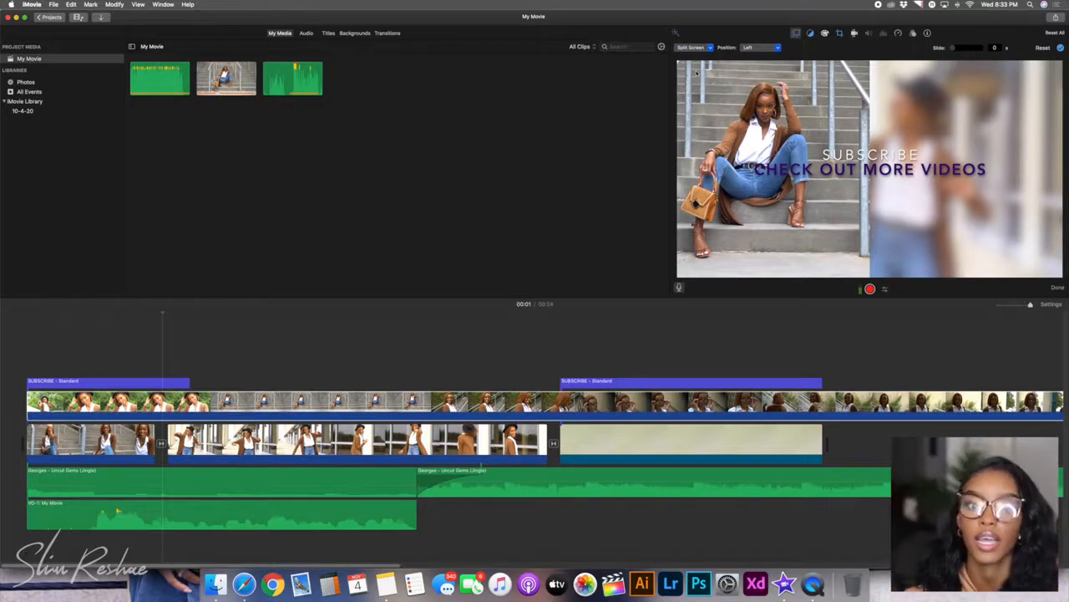
- Change the overlay clip's effect to Green/Blue Screen
left_click(694, 46)
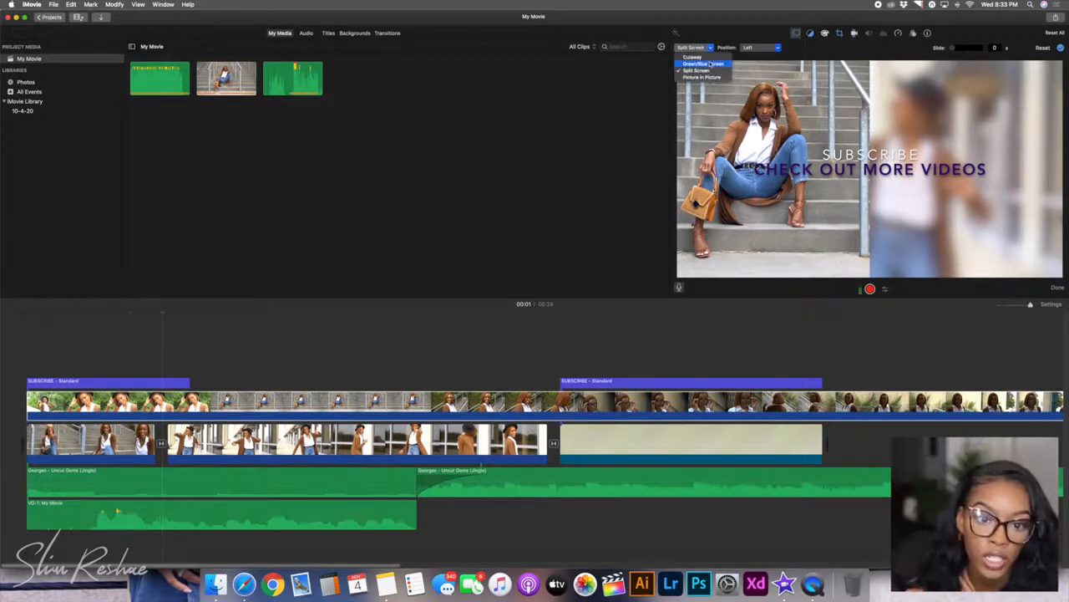
left_click(710, 64)
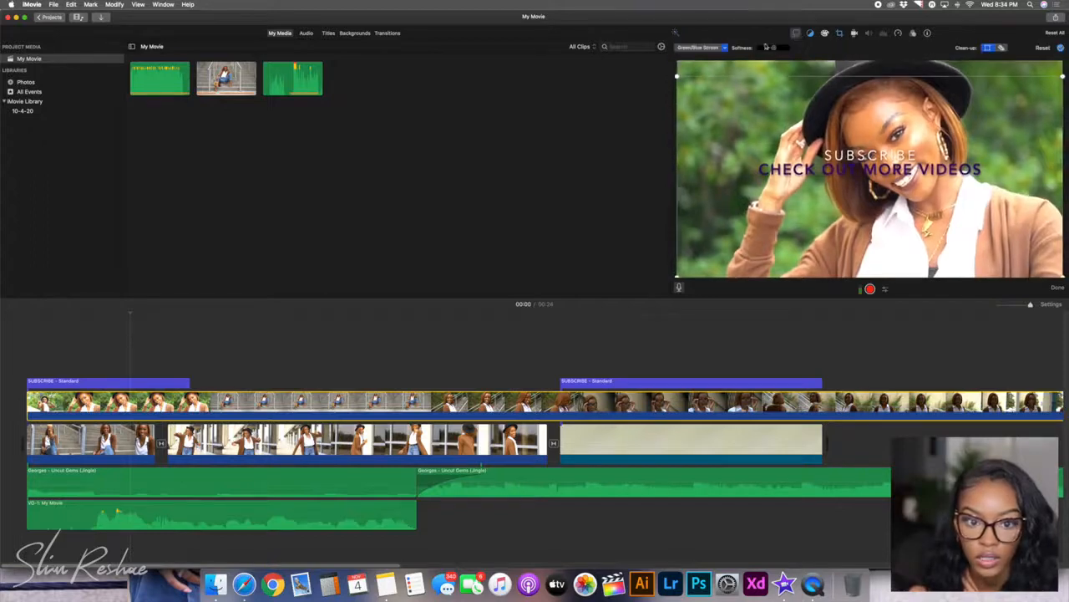
left_click(706, 48)
left_click(698, 64)
left_click(706, 47)
left_click(763, 35)
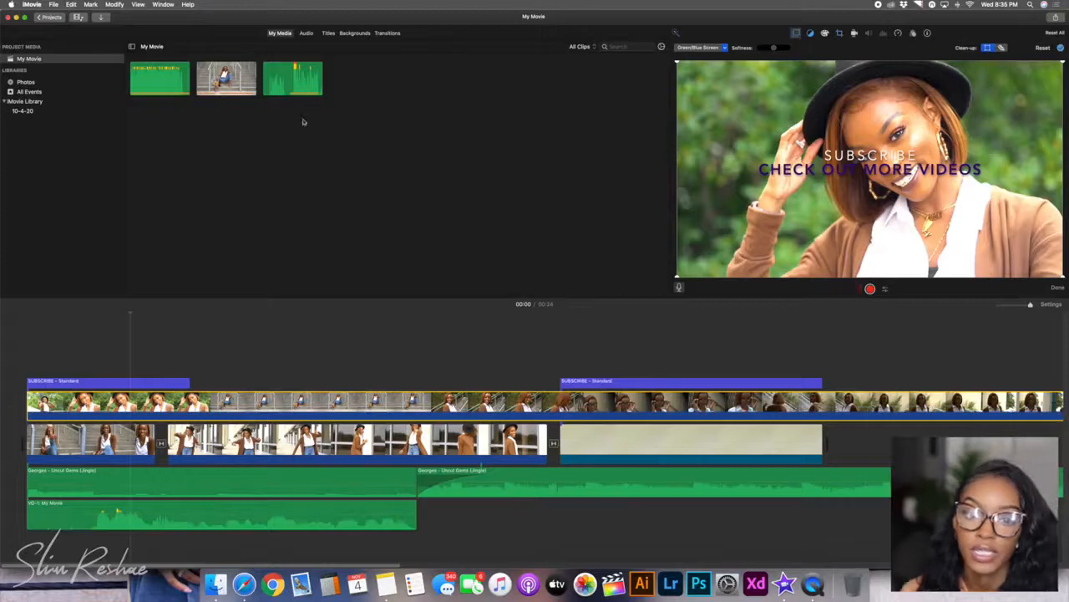
- Set the overlay clip's effect back to Cutaway and review the available overlay options
left_click(690, 48)
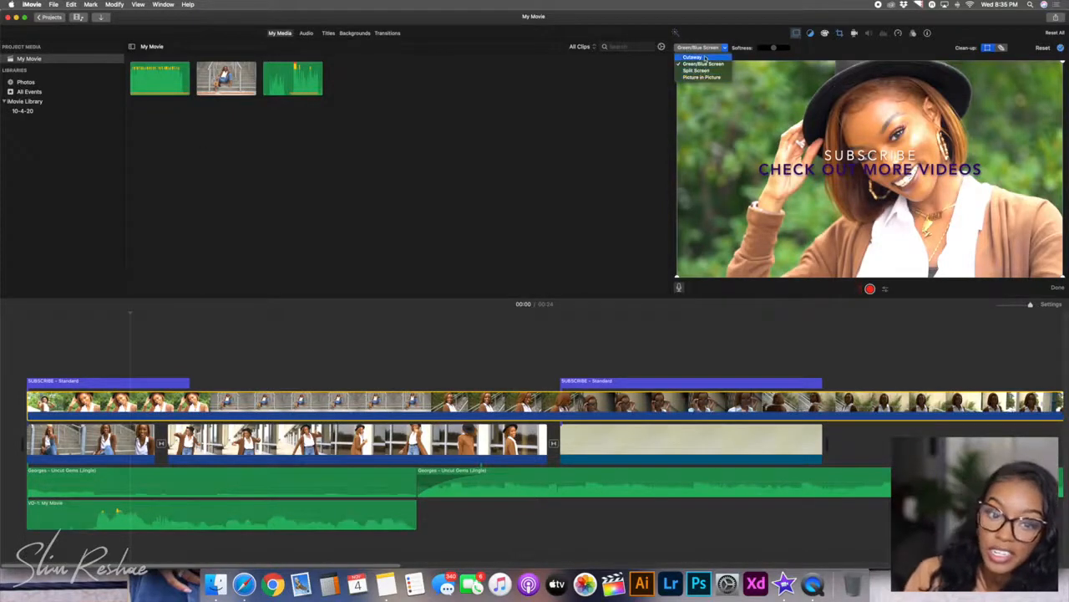
left_click(700, 57)
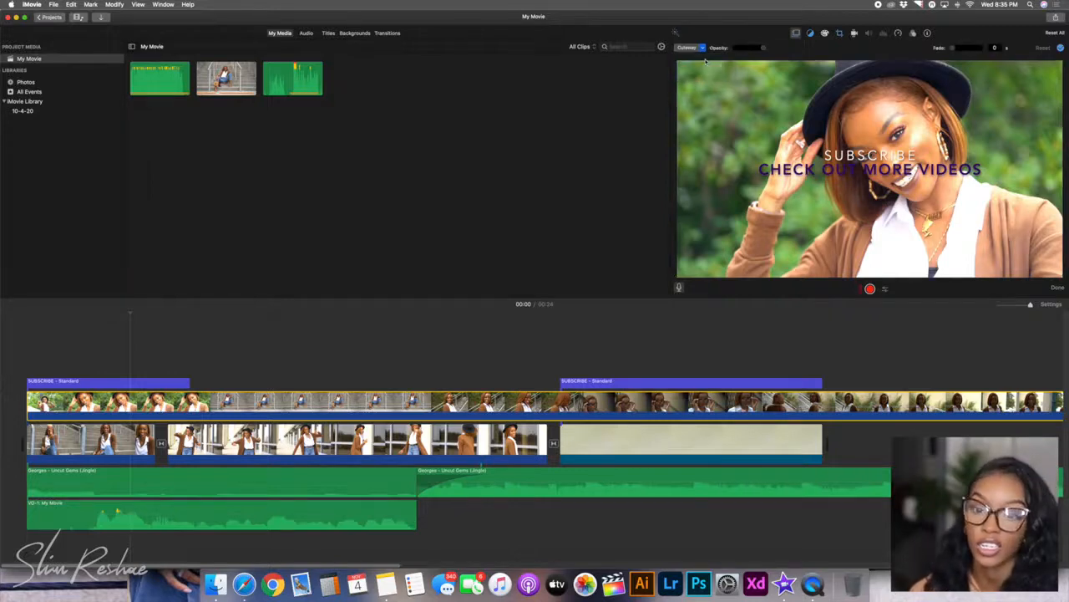
left_click(687, 48)
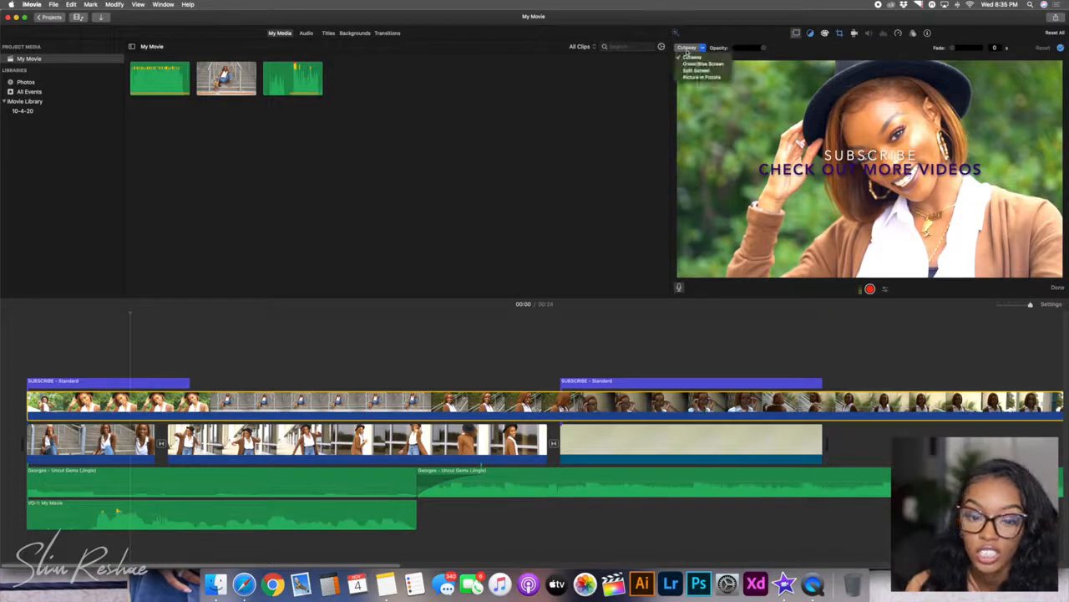
left_click(788, 129)
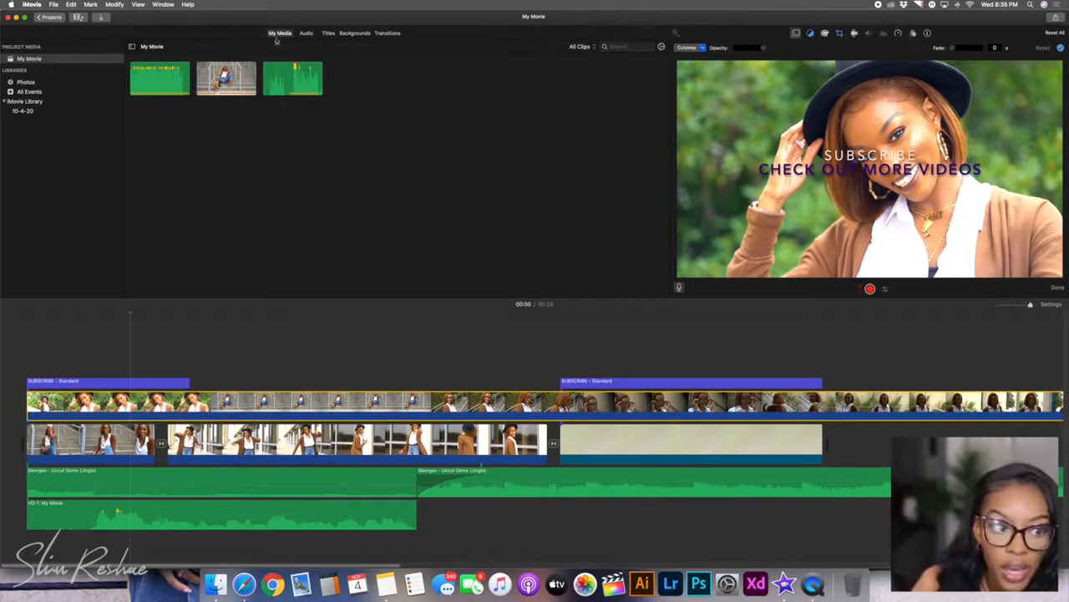
- Move the background clip with its title to the start of the movie, try it after the stairs clip, and return it to the start
left_click_drag(616, 440, 50, 401)
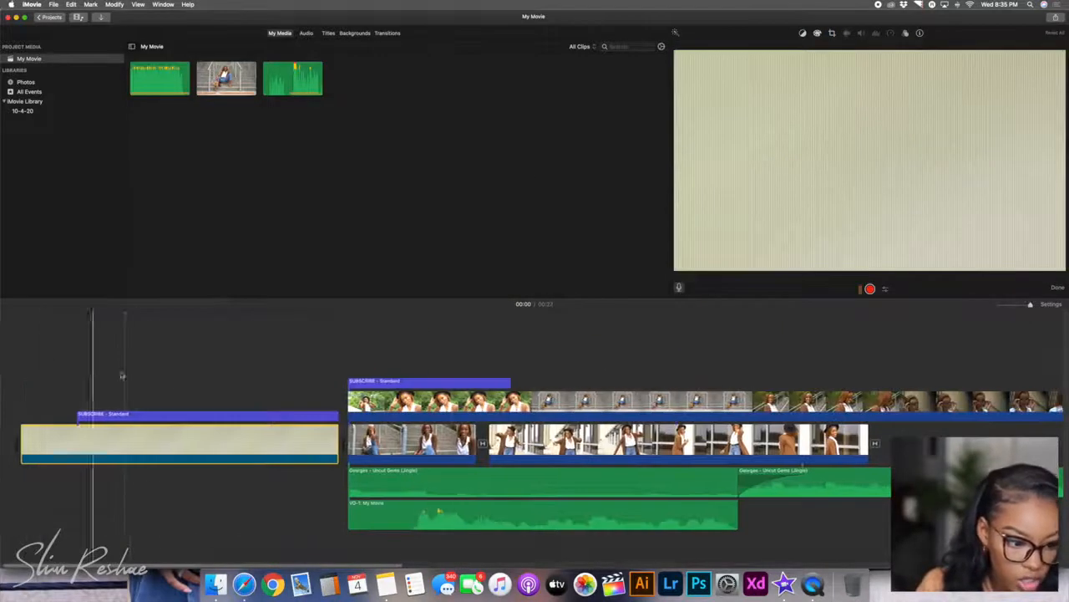
left_click_drag(276, 442, 501, 439)
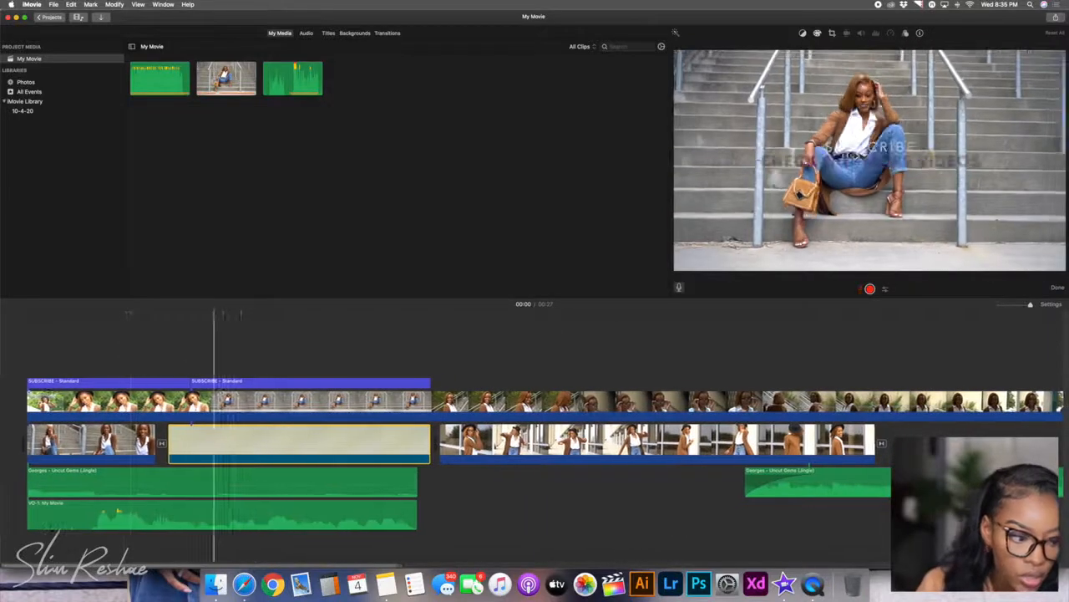
left_click_drag(222, 443, 417, 341)
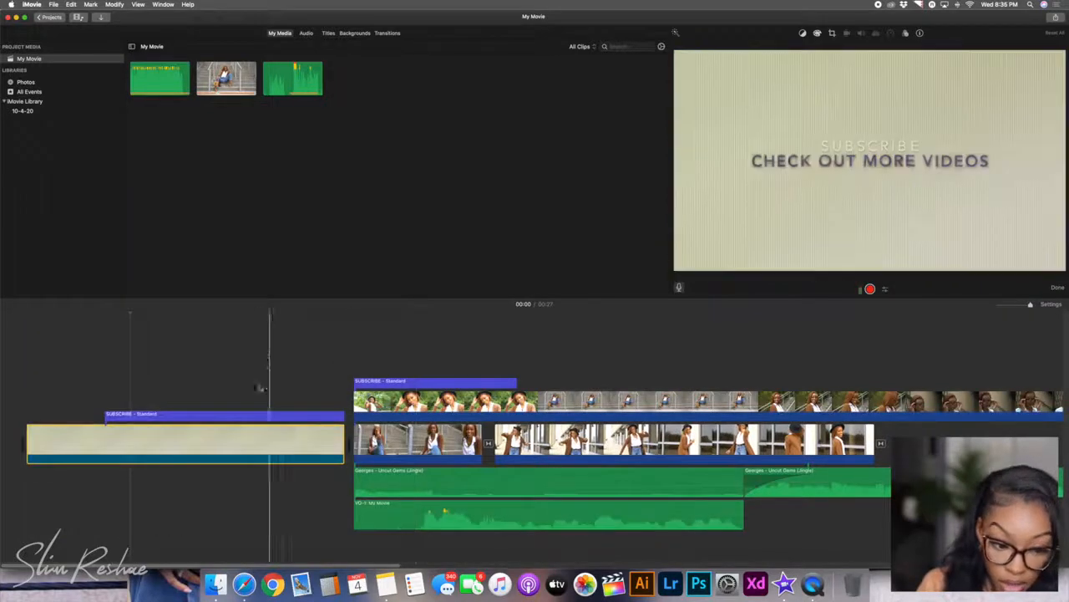
- Move the building clip ahead of the stairs clip and place the background clip with its title after the stairs clip
left_click_drag(532, 441, 386, 348)
scroll(639, 428, "right", 5)
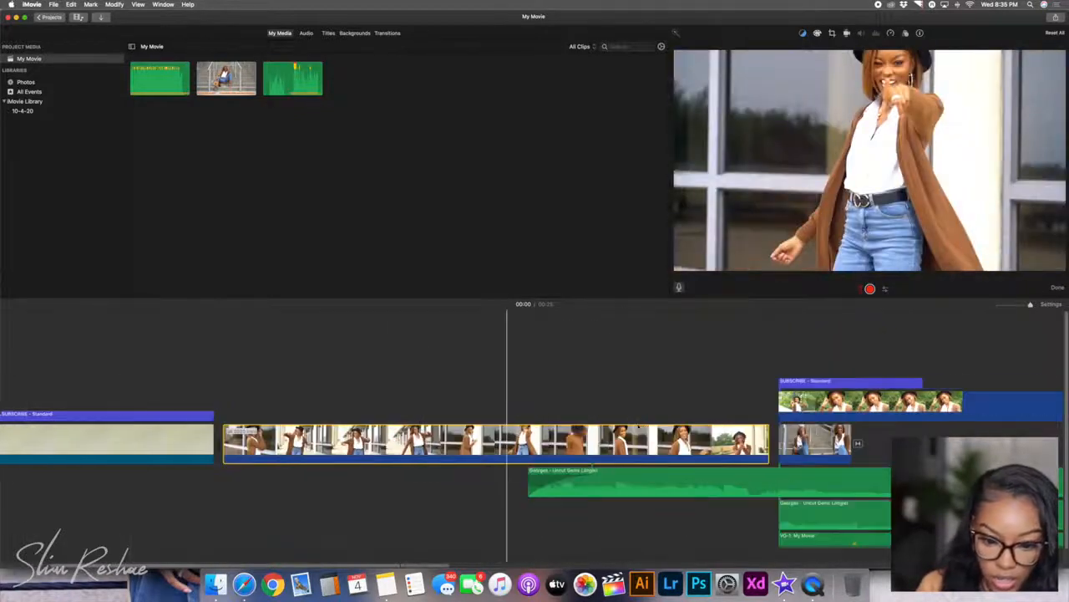
scroll(640, 427, "right", 10)
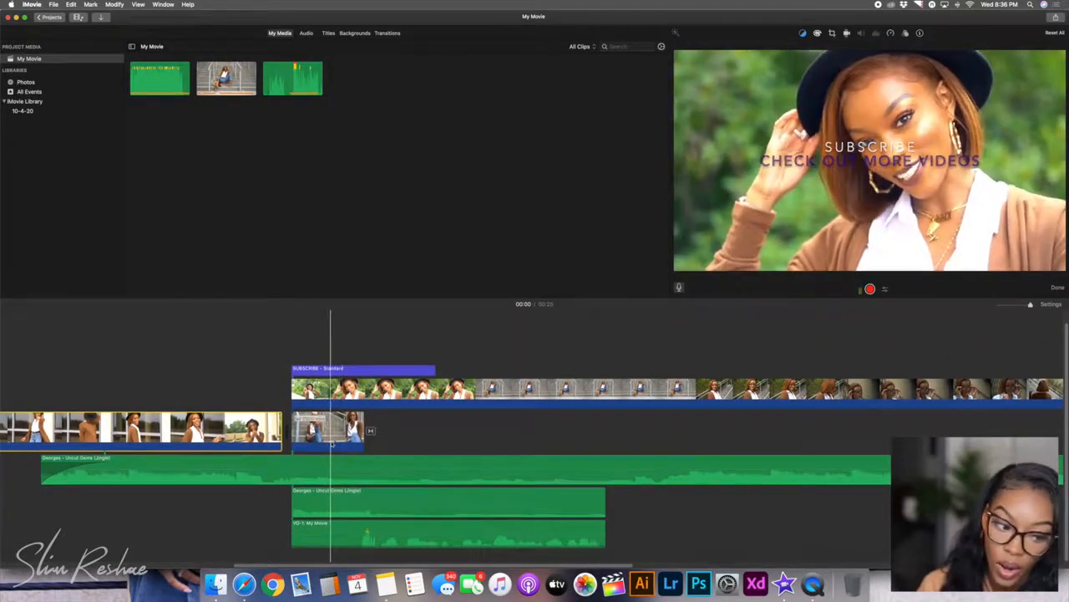
scroll(502, 435, "left", 15)
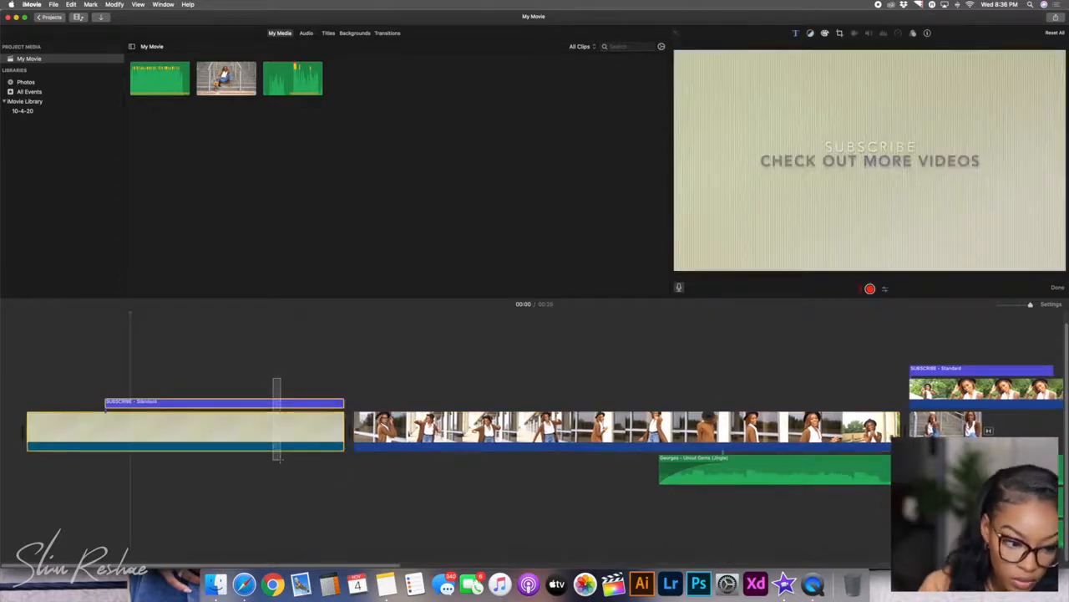
left_click_drag(272, 437, 1002, 431)
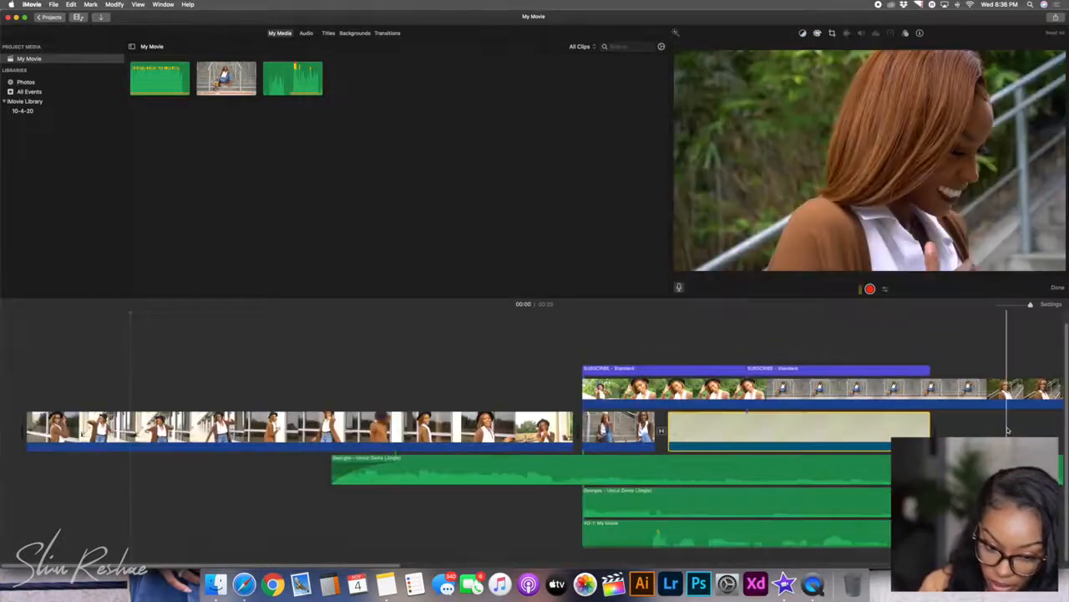